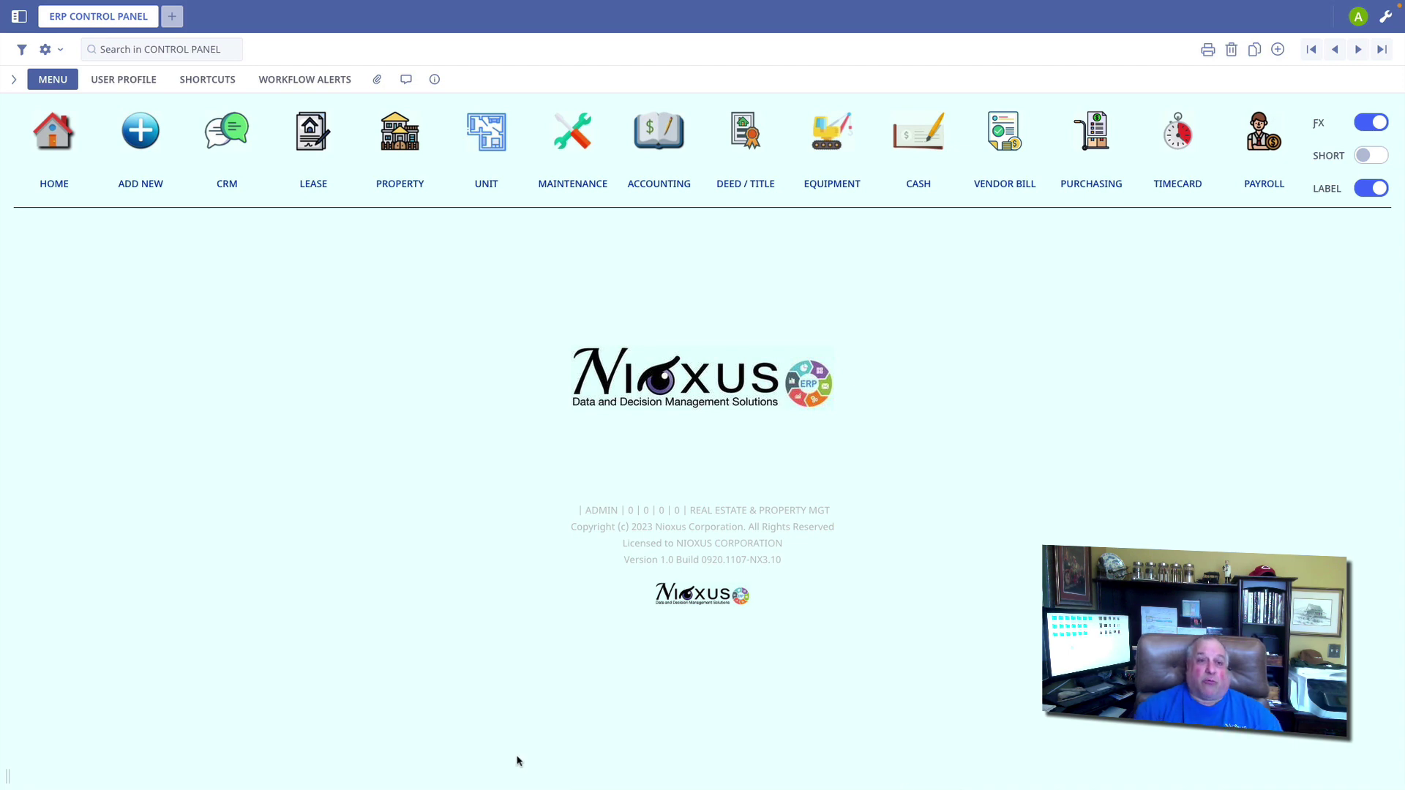
pyautogui.click(310, 136)
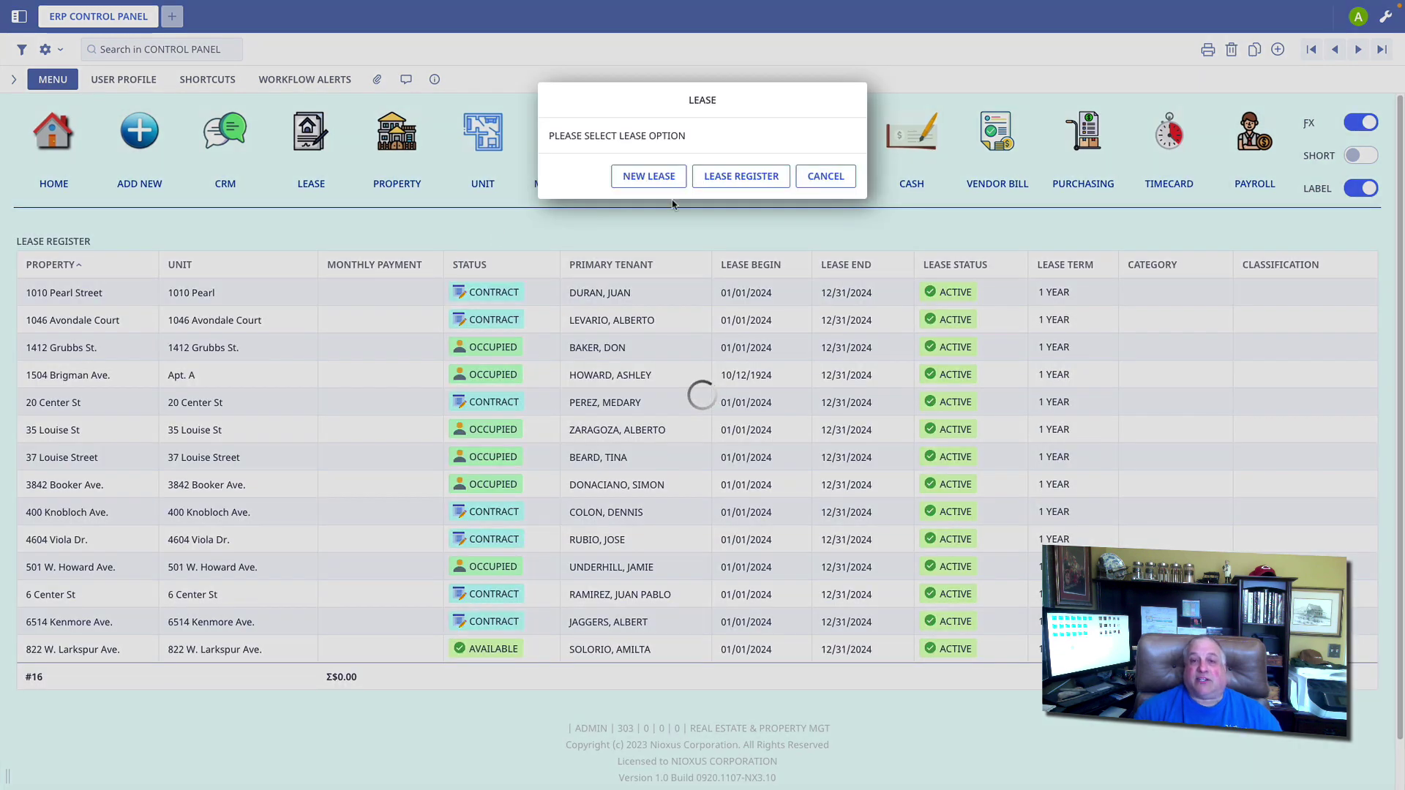
pyautogui.click(657, 175)
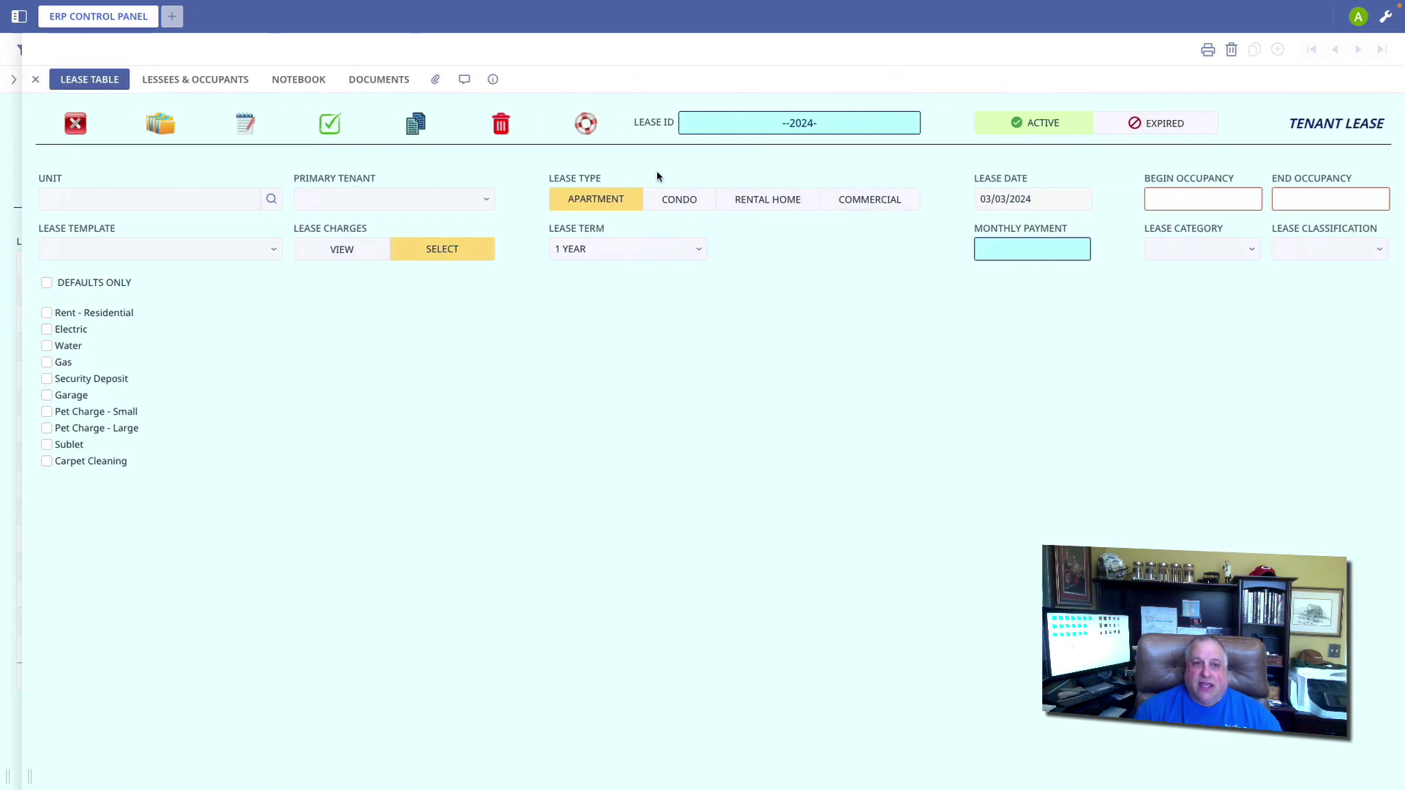
pyautogui.click(175, 199)
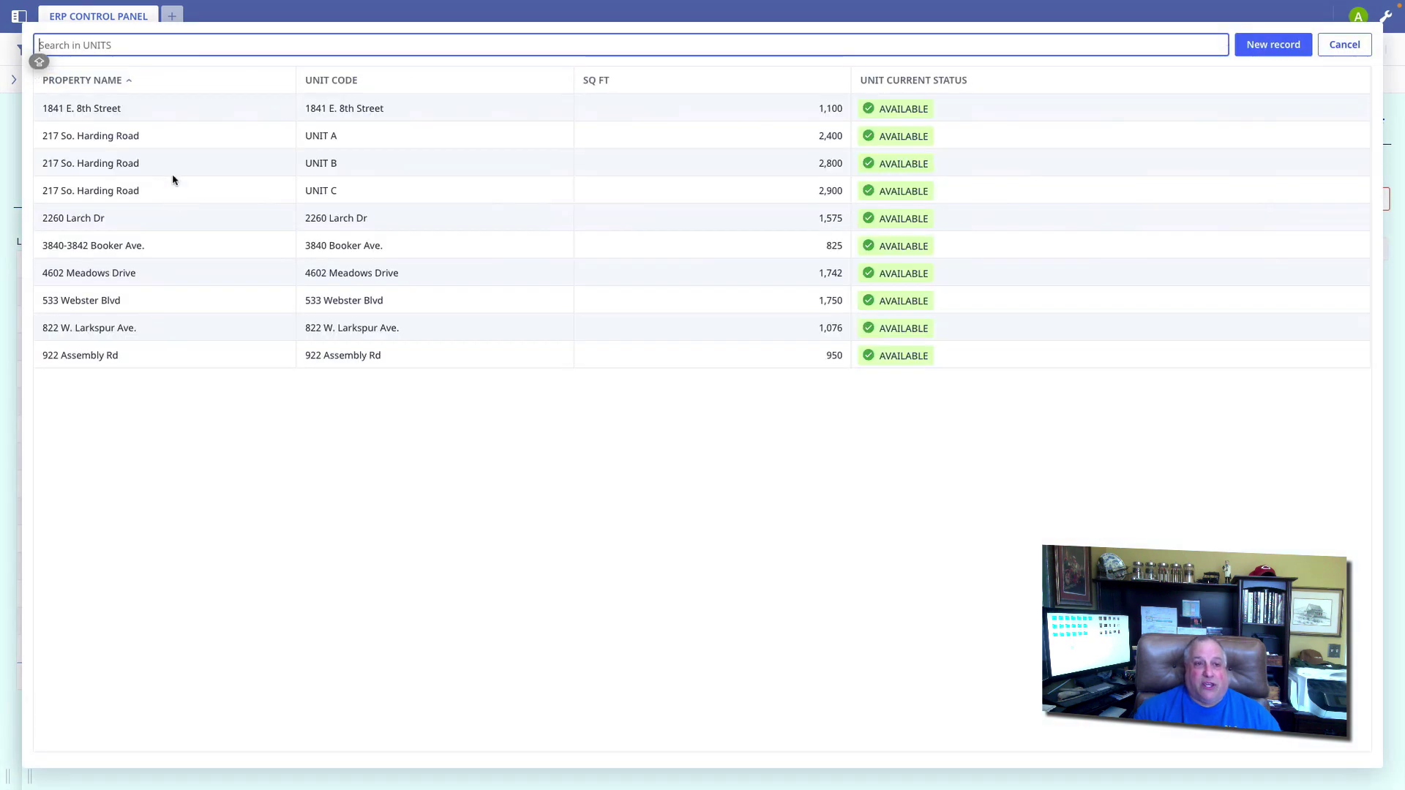
pyautogui.click(164, 136)
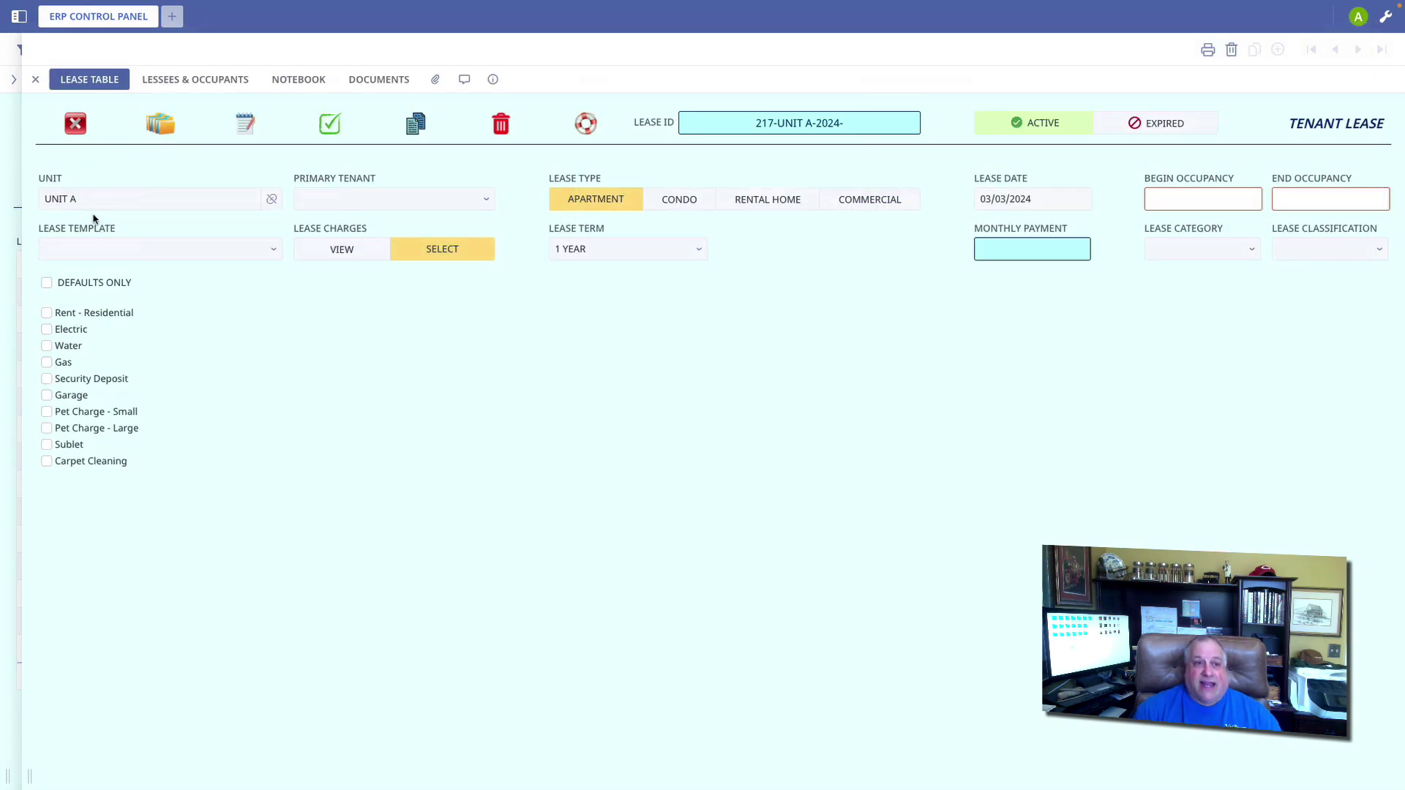
pyautogui.click(95, 199)
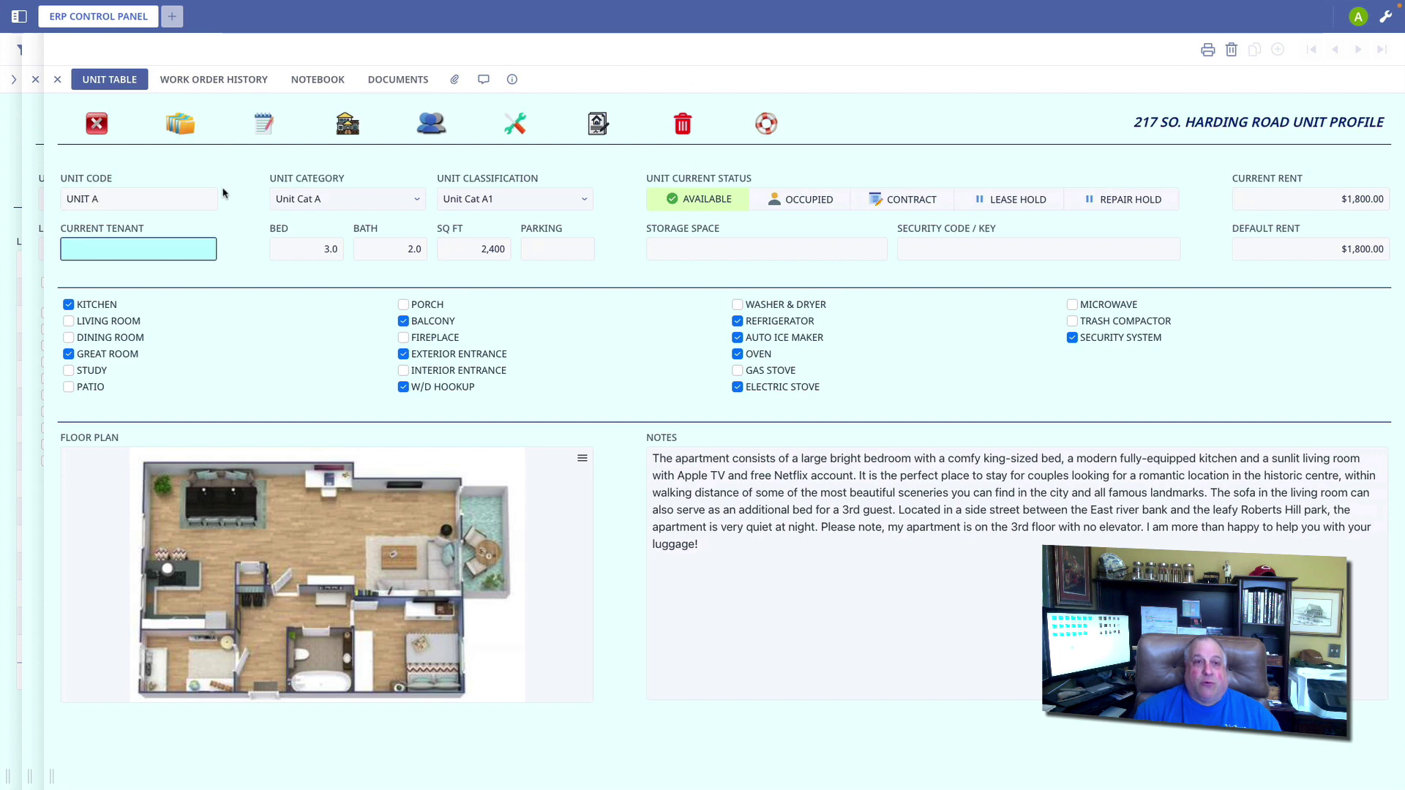
pyautogui.click(346, 127)
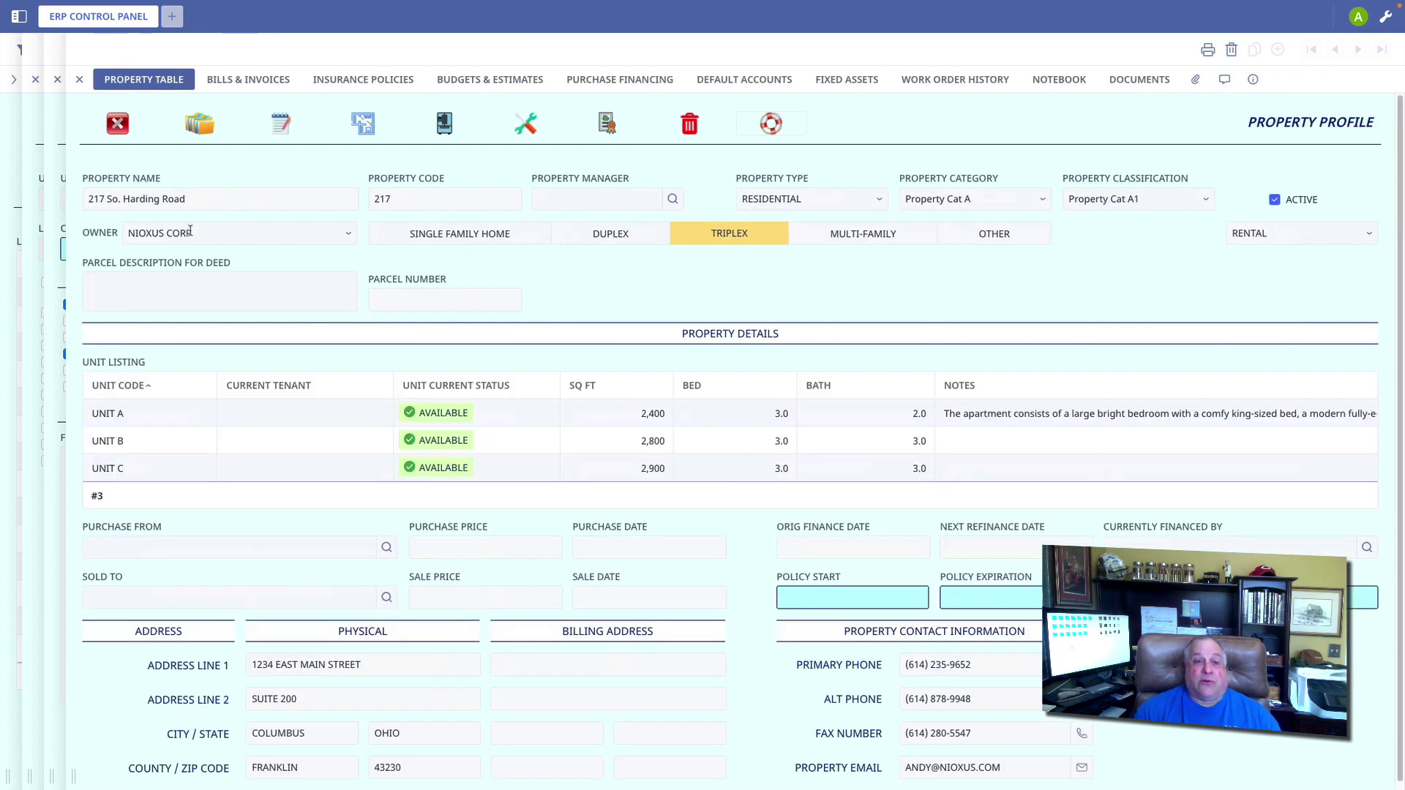
pyautogui.click(113, 126)
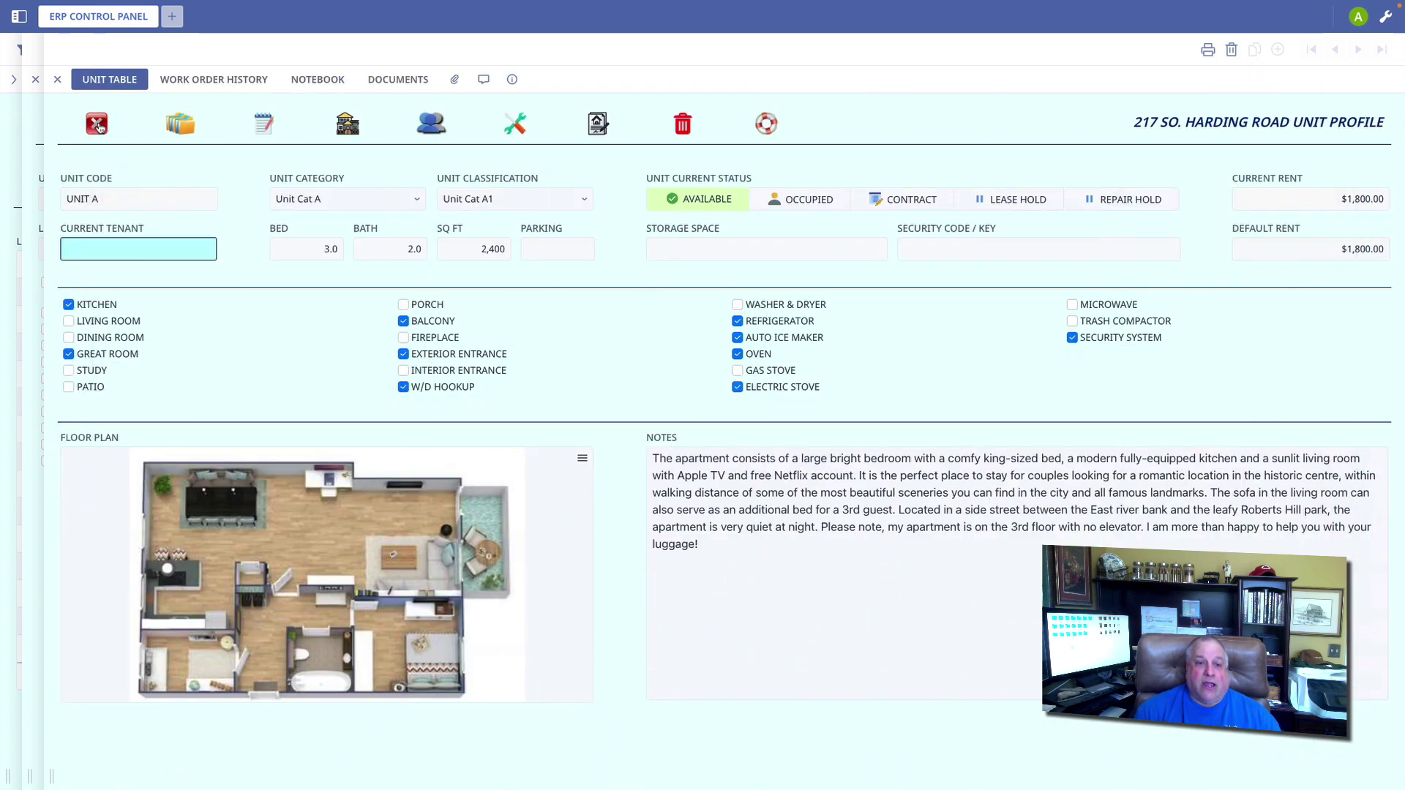
pyautogui.click(102, 124)
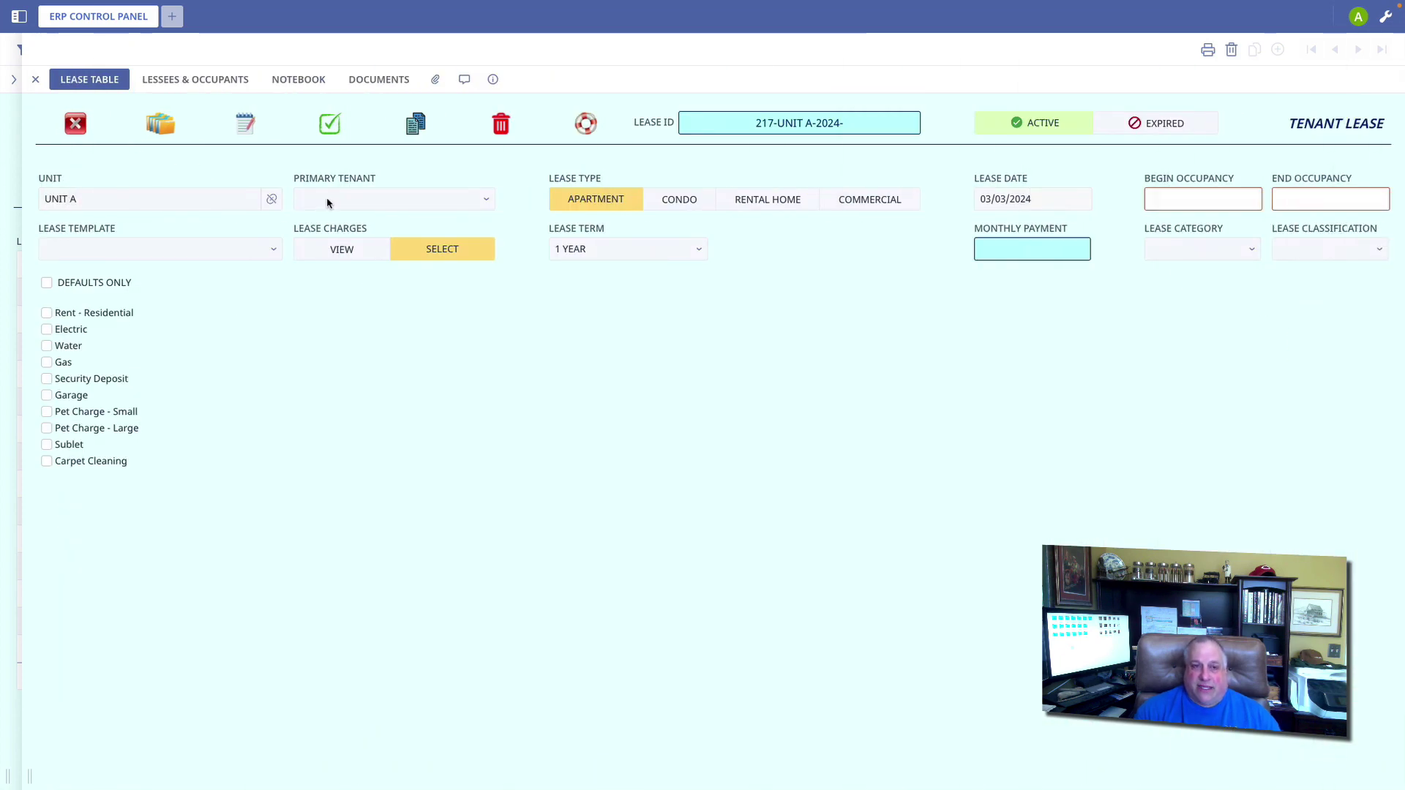
# Step: Filter the Primary Tenant list by the tenant's name and select the matching tenant
pyautogui.click(327, 203)
pyautogui.write('HERB')
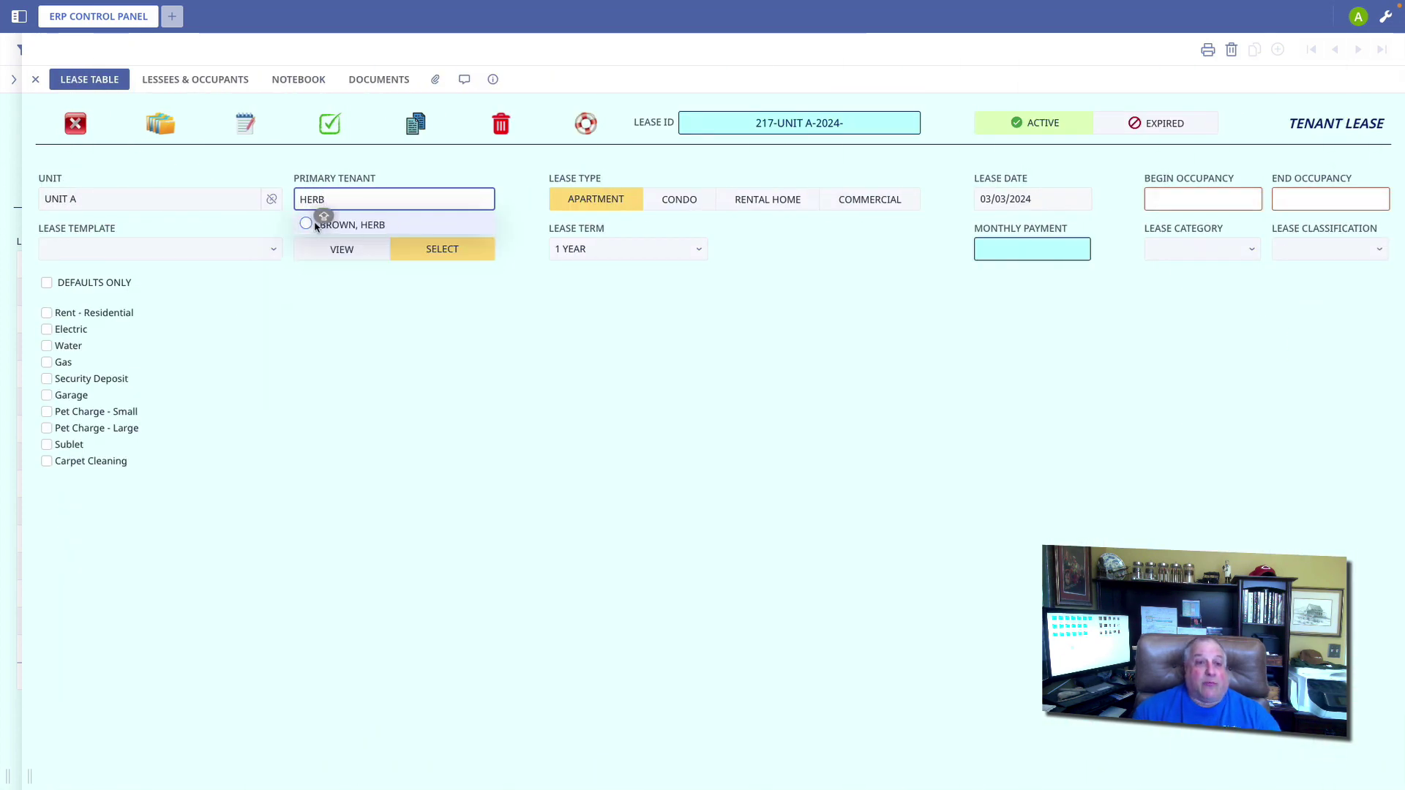
pyautogui.click(308, 225)
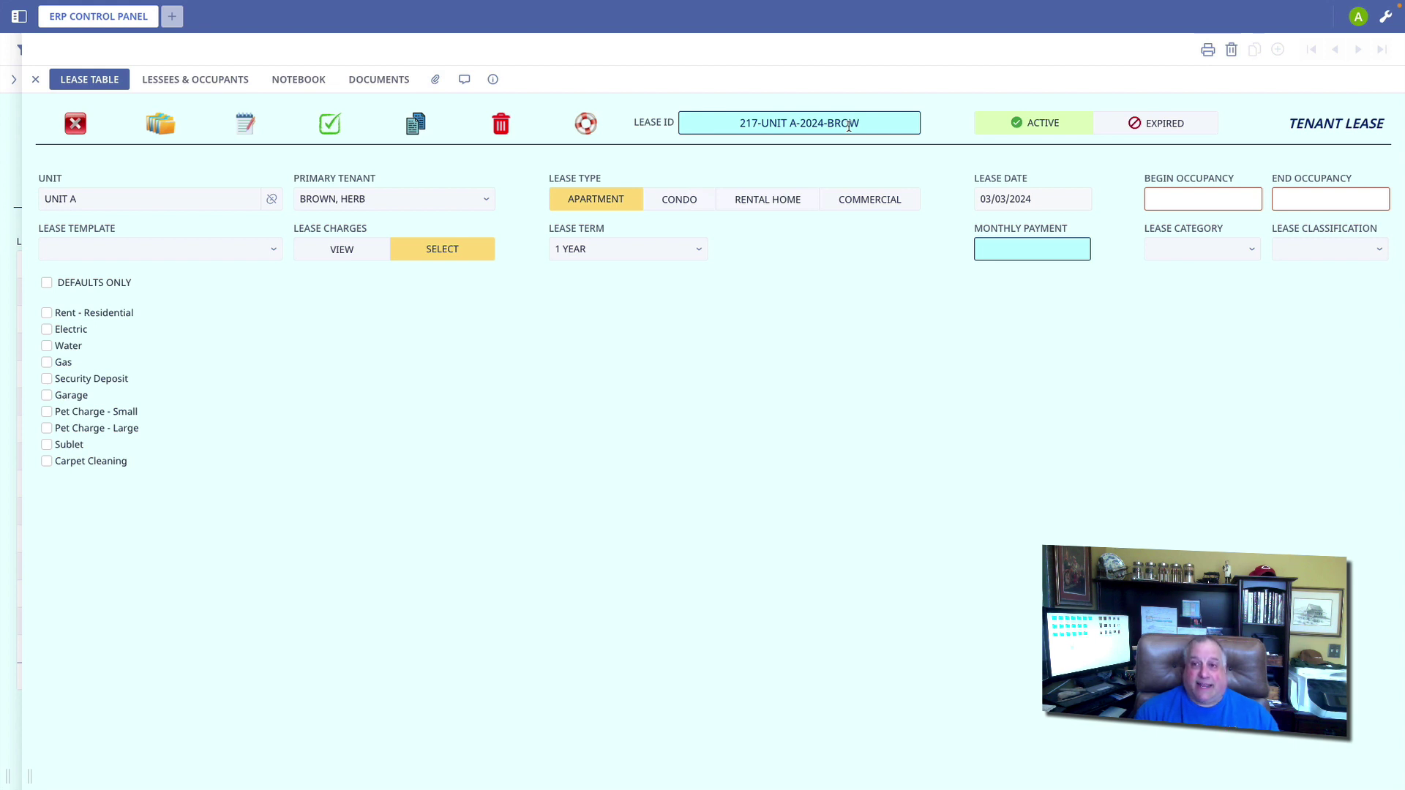
# Step: Set occupancy from 03/11/2024 to 02/28/2025 and keep the 1 YEAR lease term
pyautogui.click(1158, 196)
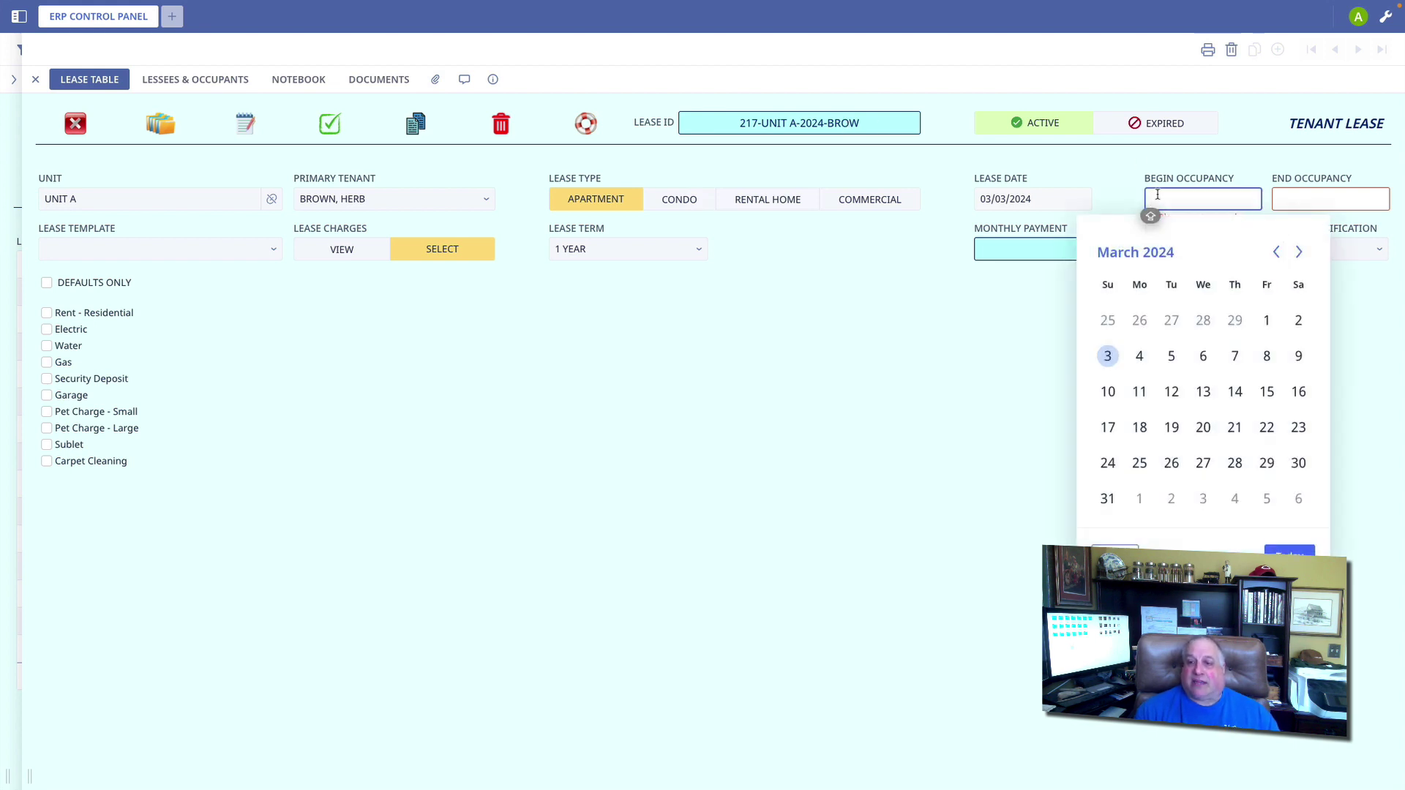
pyautogui.click(1139, 391)
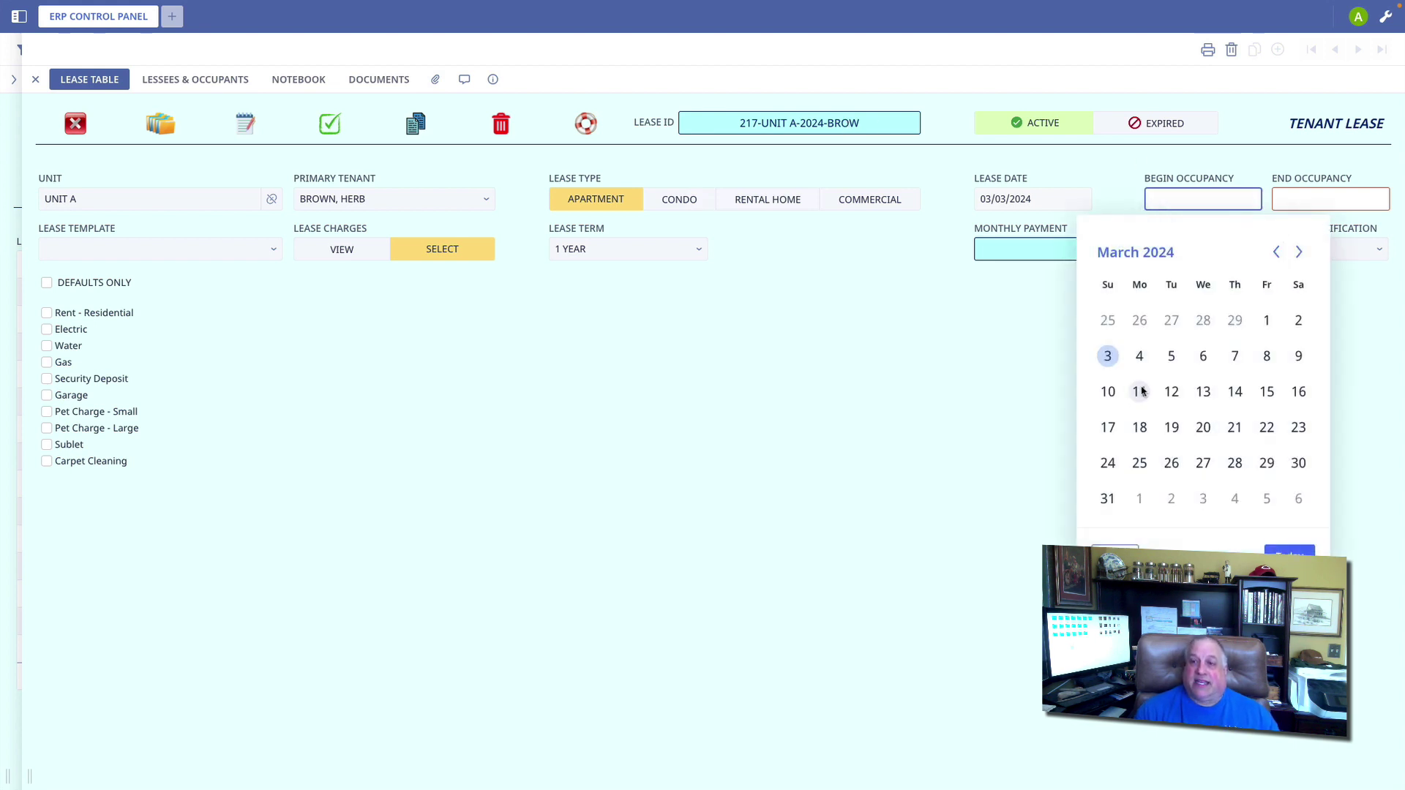
pyautogui.click(1291, 202)
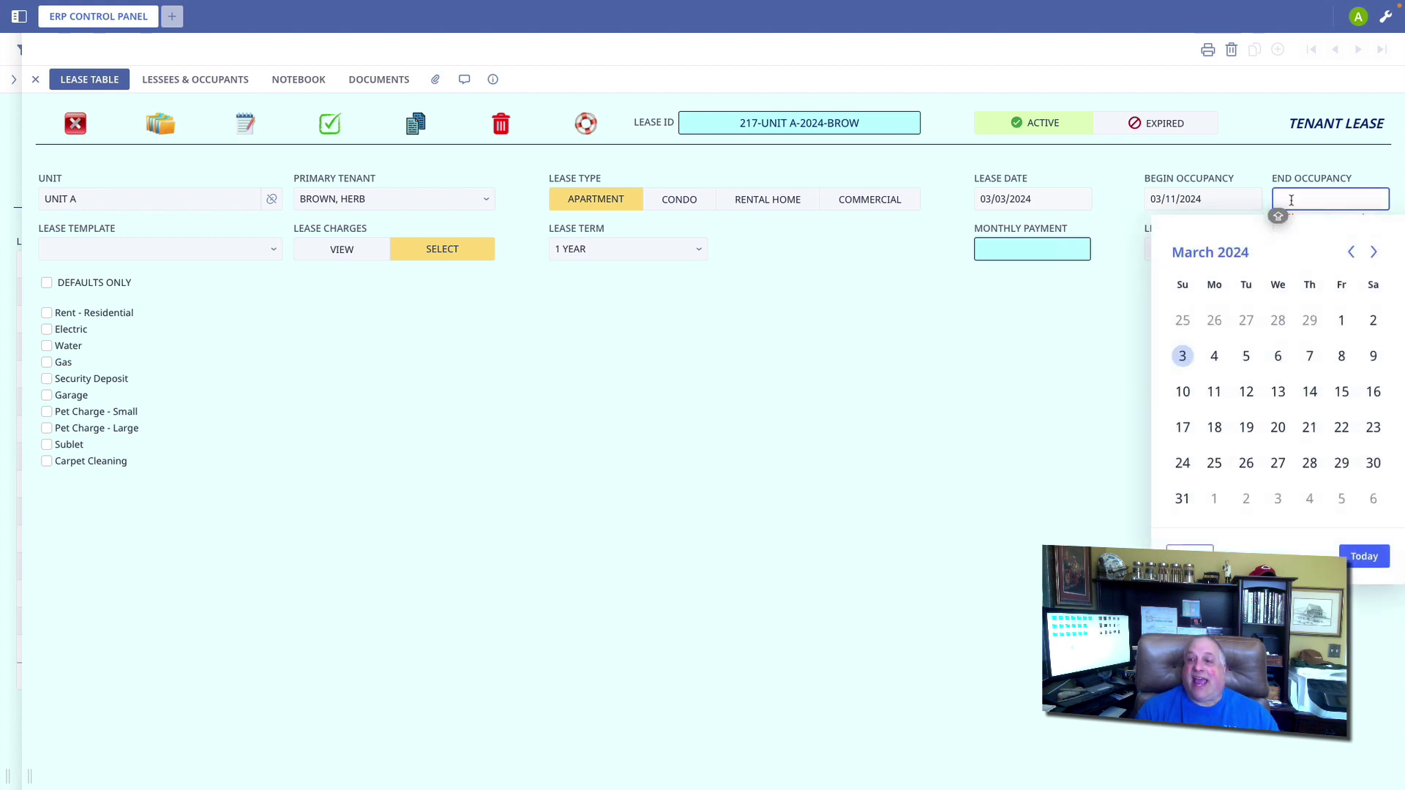
pyautogui.write('02')
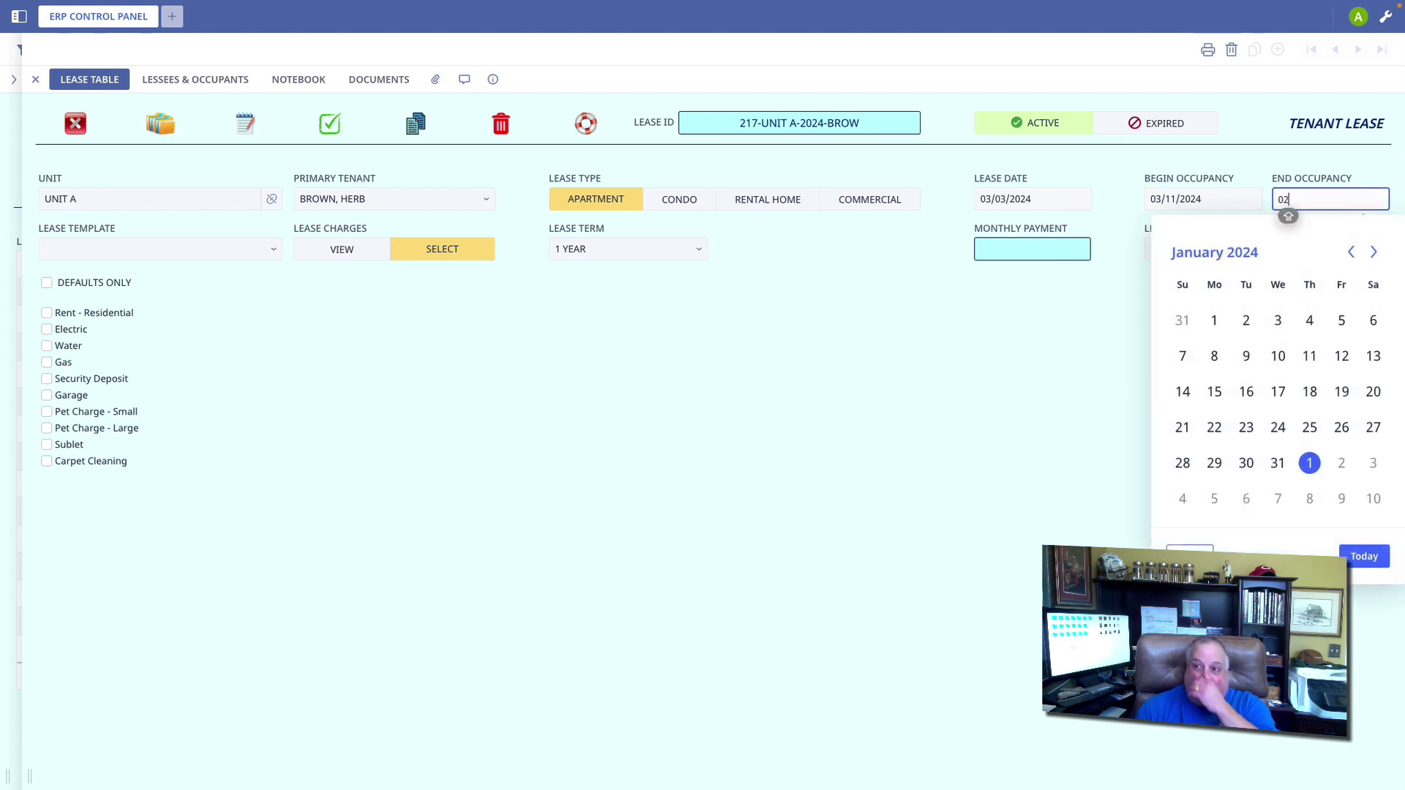
pyautogui.write('282025')
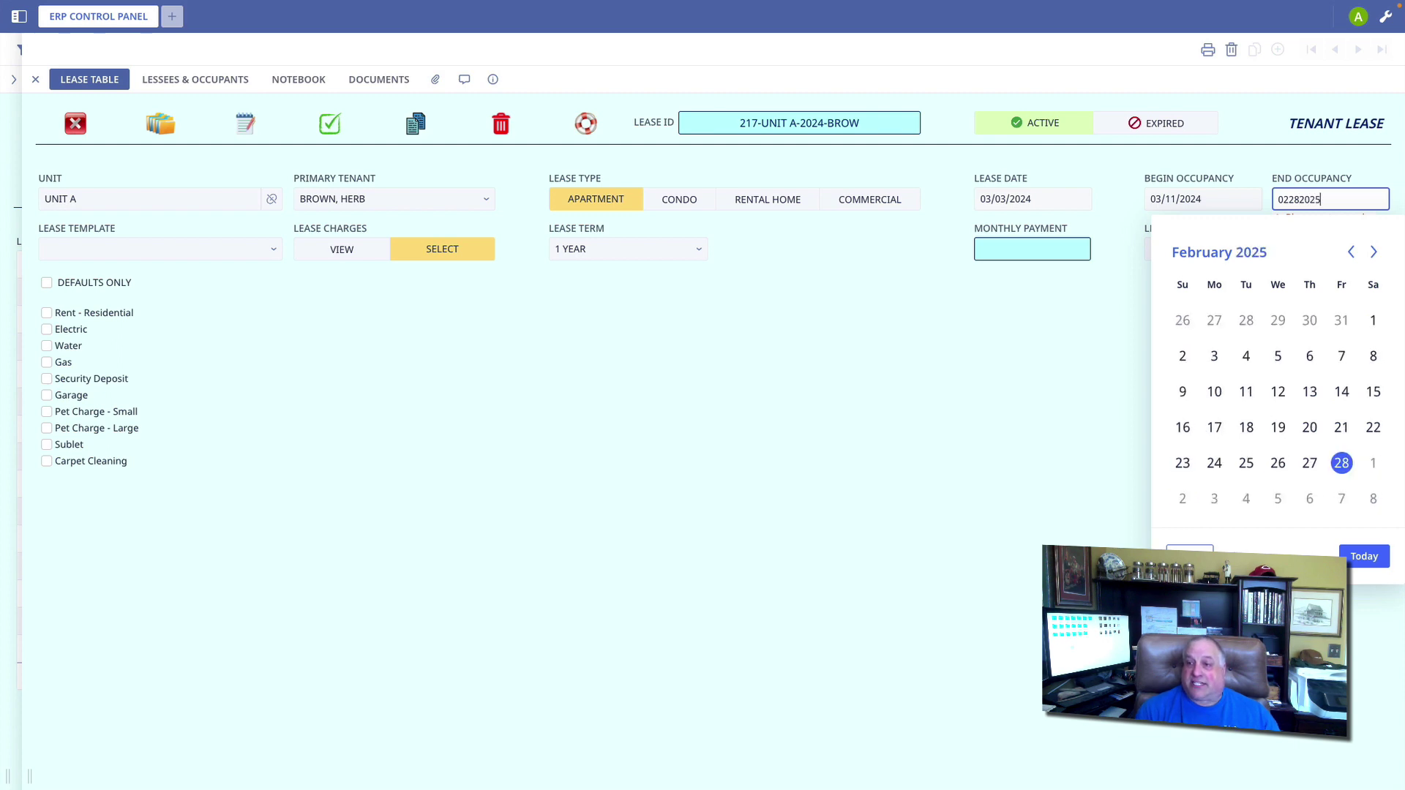
pyautogui.press('Tab')
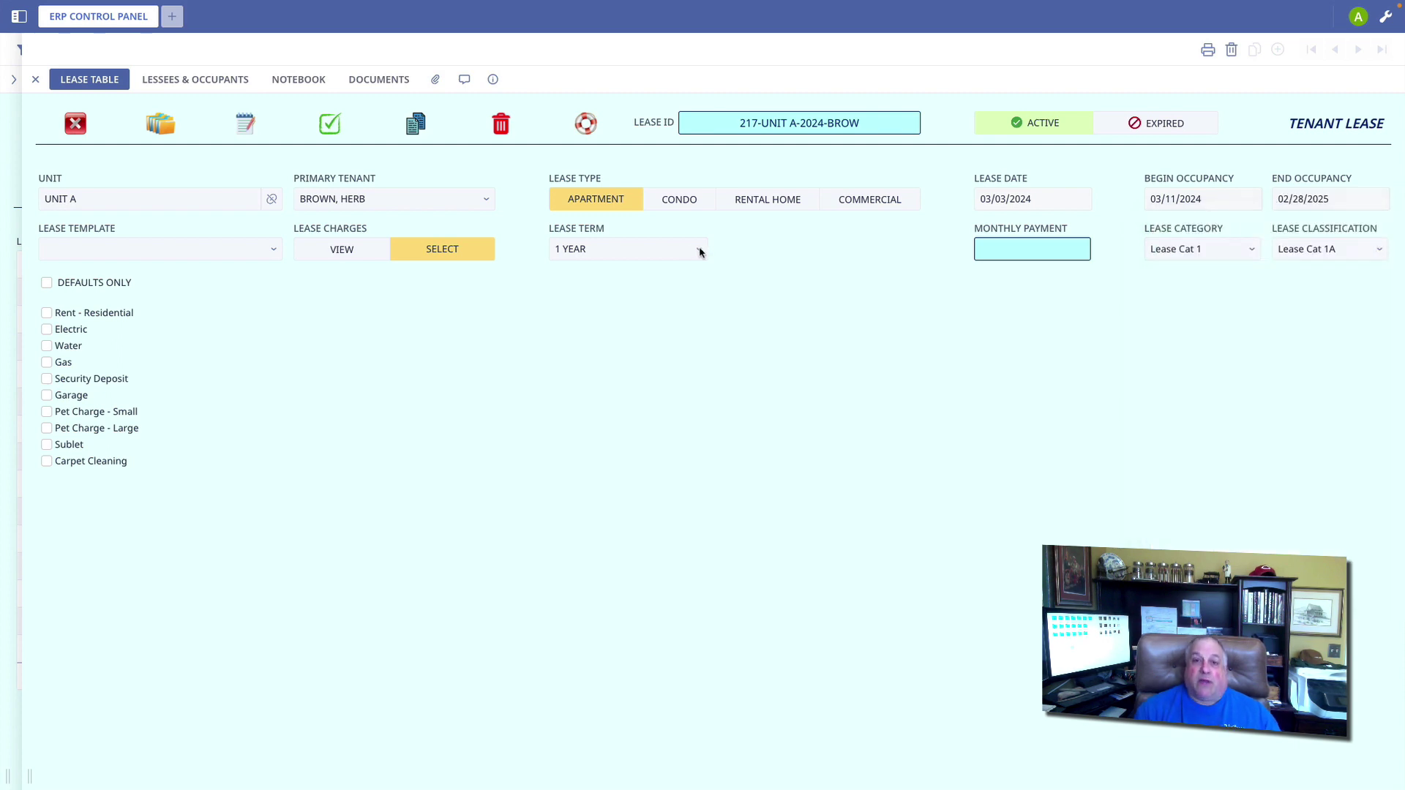
pyautogui.click(700, 249)
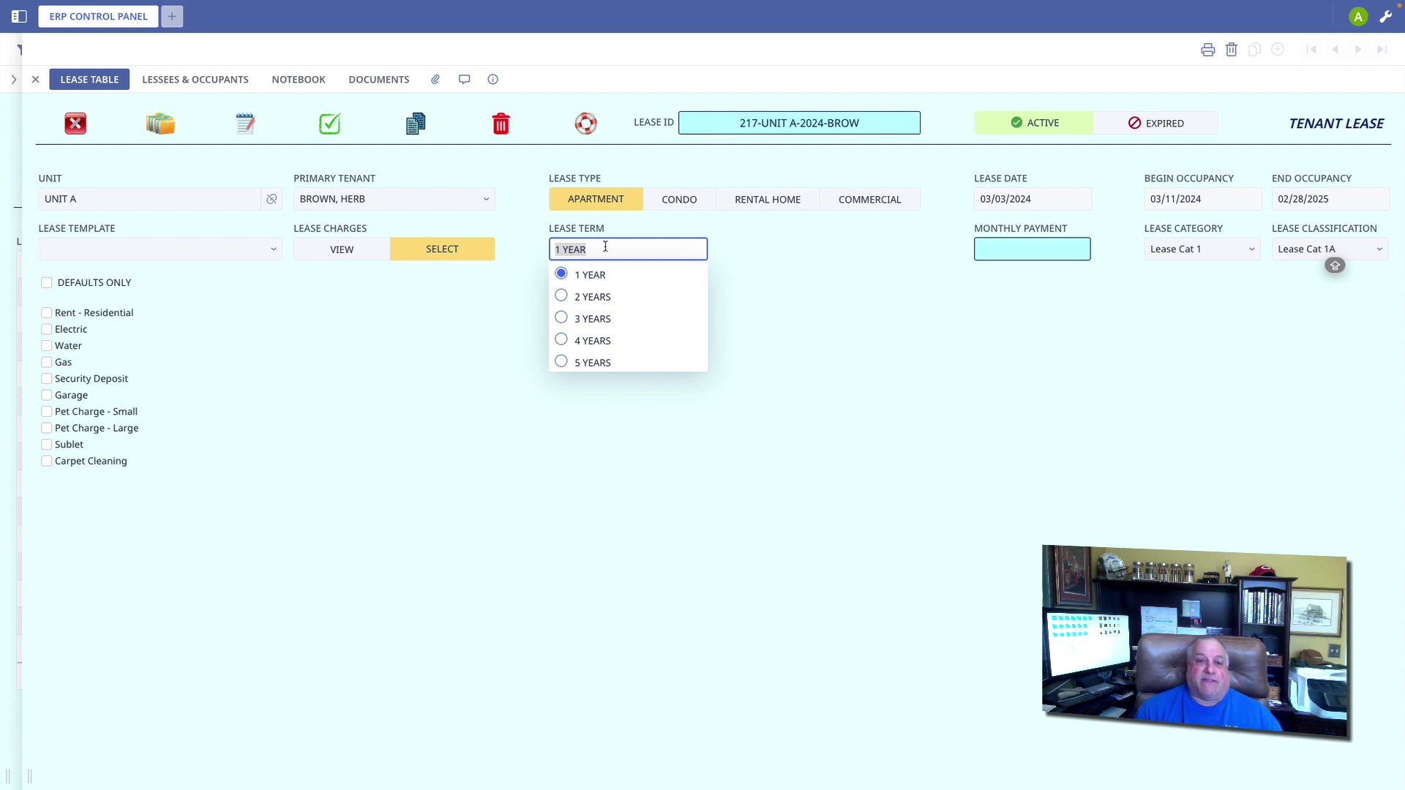
pyautogui.click(594, 401)
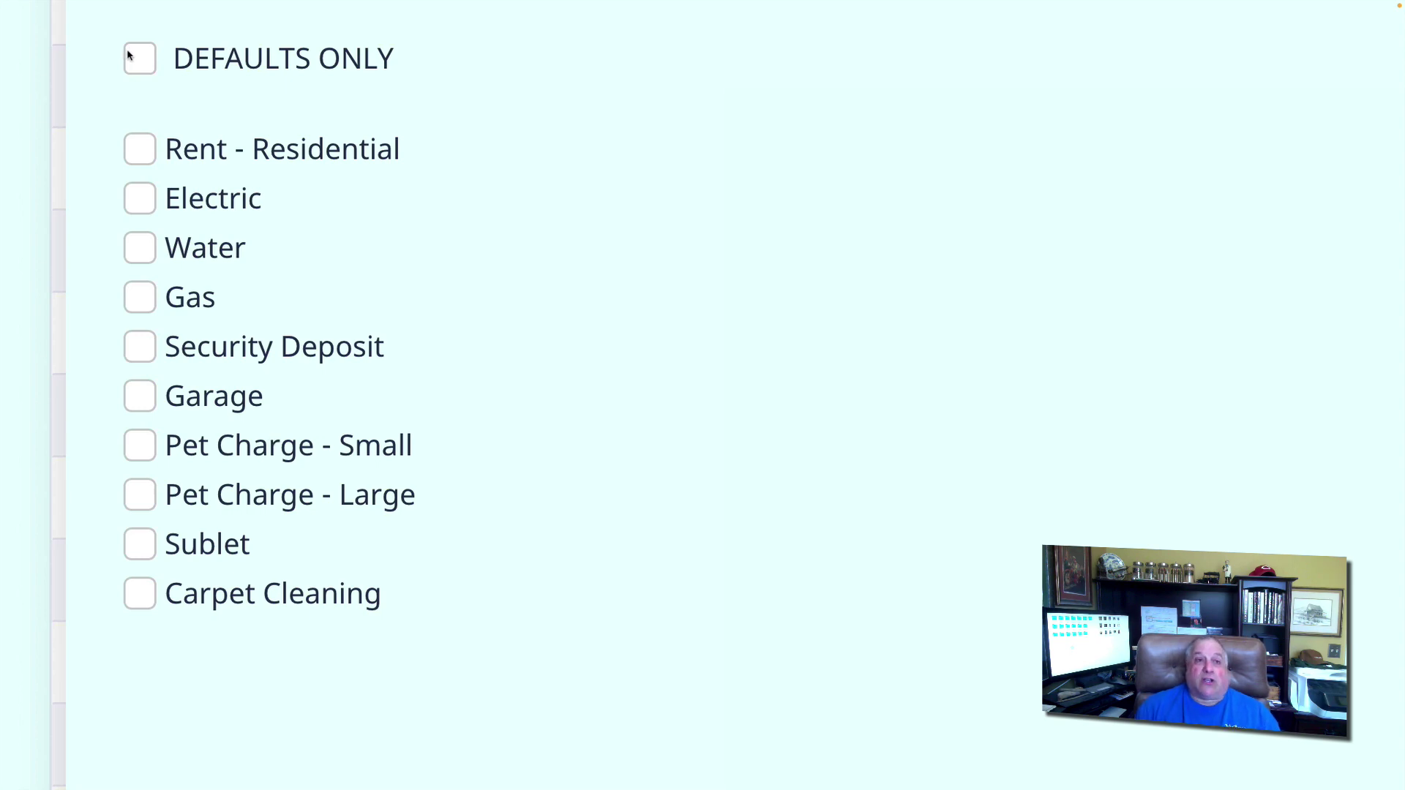
pyautogui.click(136, 58)
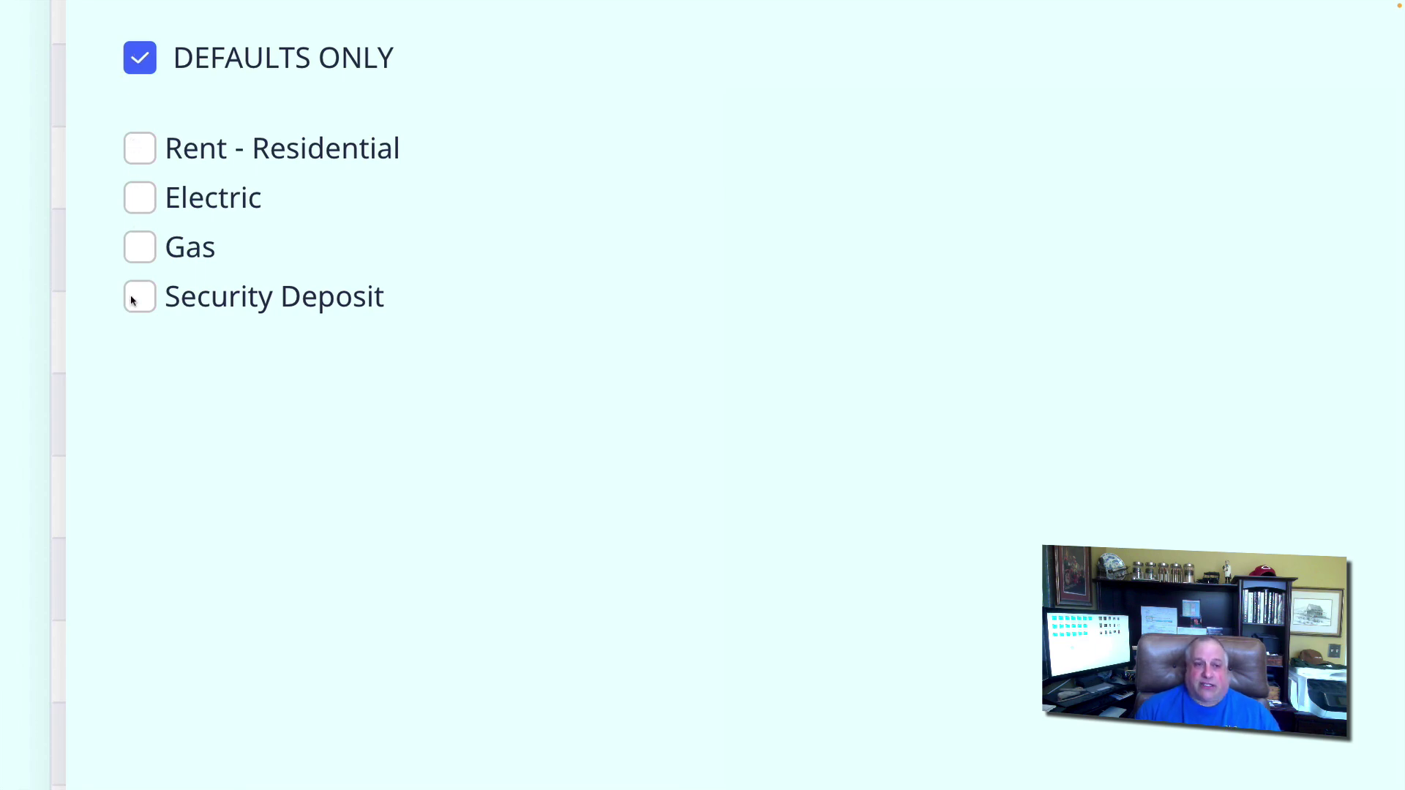
pyautogui.click(144, 64)
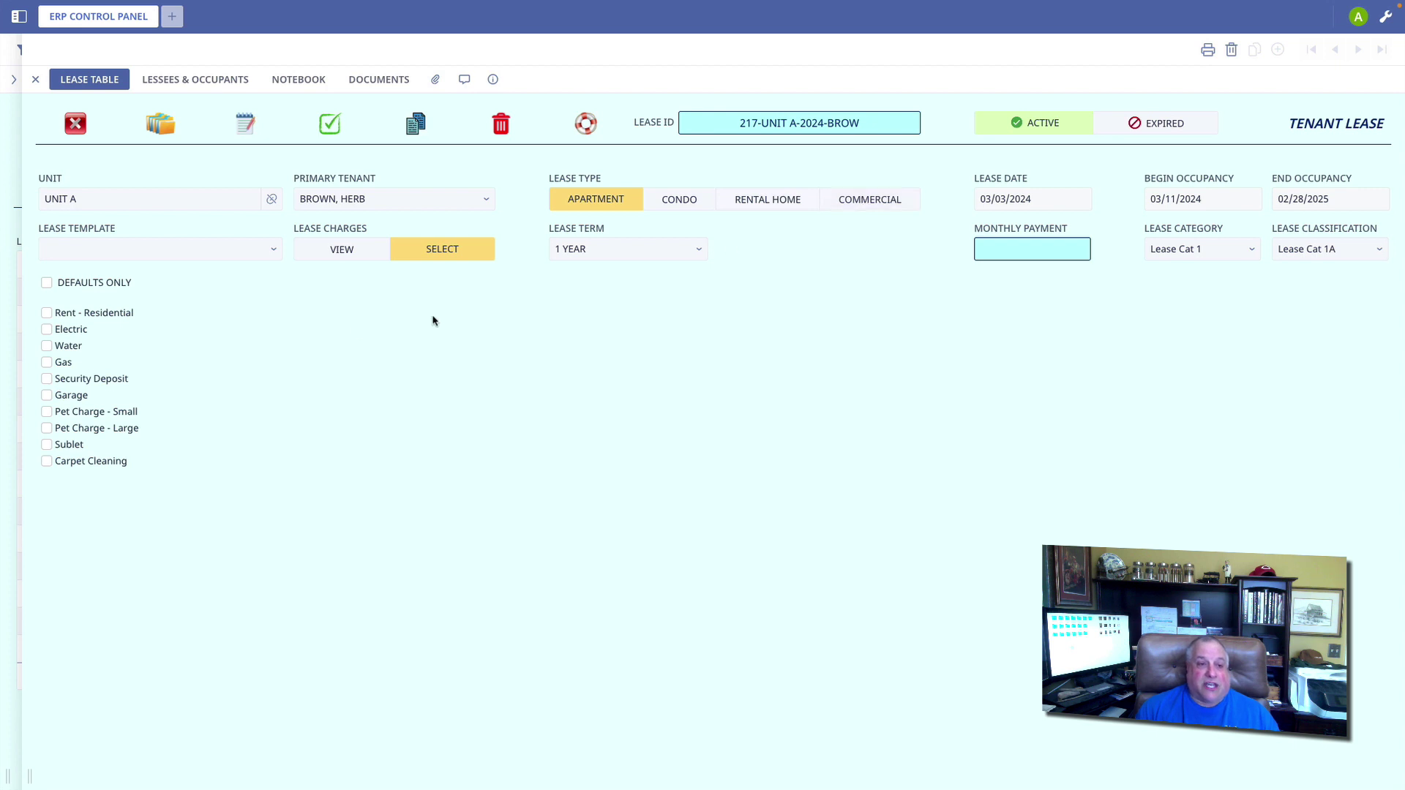
pyautogui.click(892, 202)
# Step: Tick Rent - Residential, Gas, Electric, Security Deposit, Pet Charge - Small and Sublet charges
pyautogui.click(46, 313)
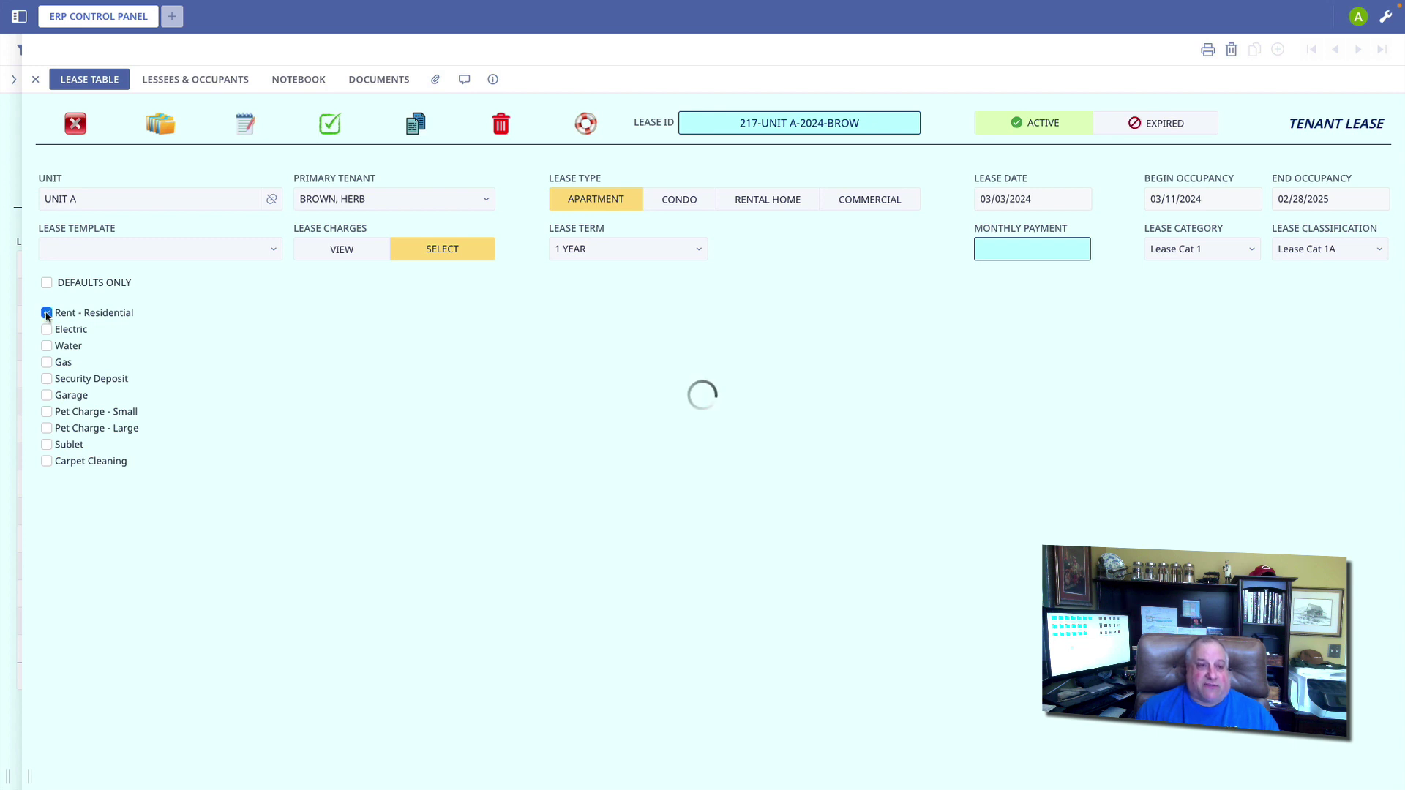
pyautogui.click(46, 362)
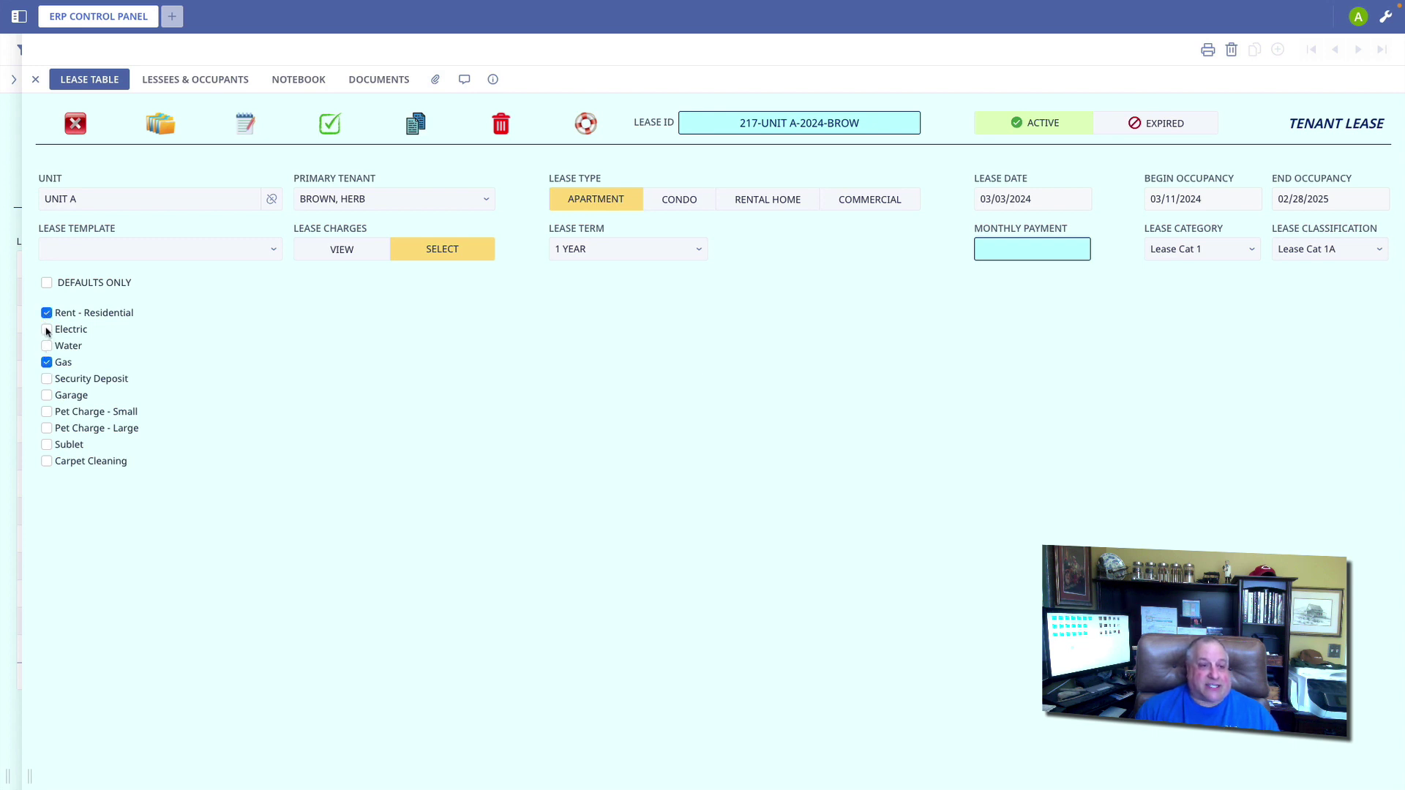
pyautogui.click(46, 329)
pyautogui.click(47, 379)
pyautogui.click(47, 413)
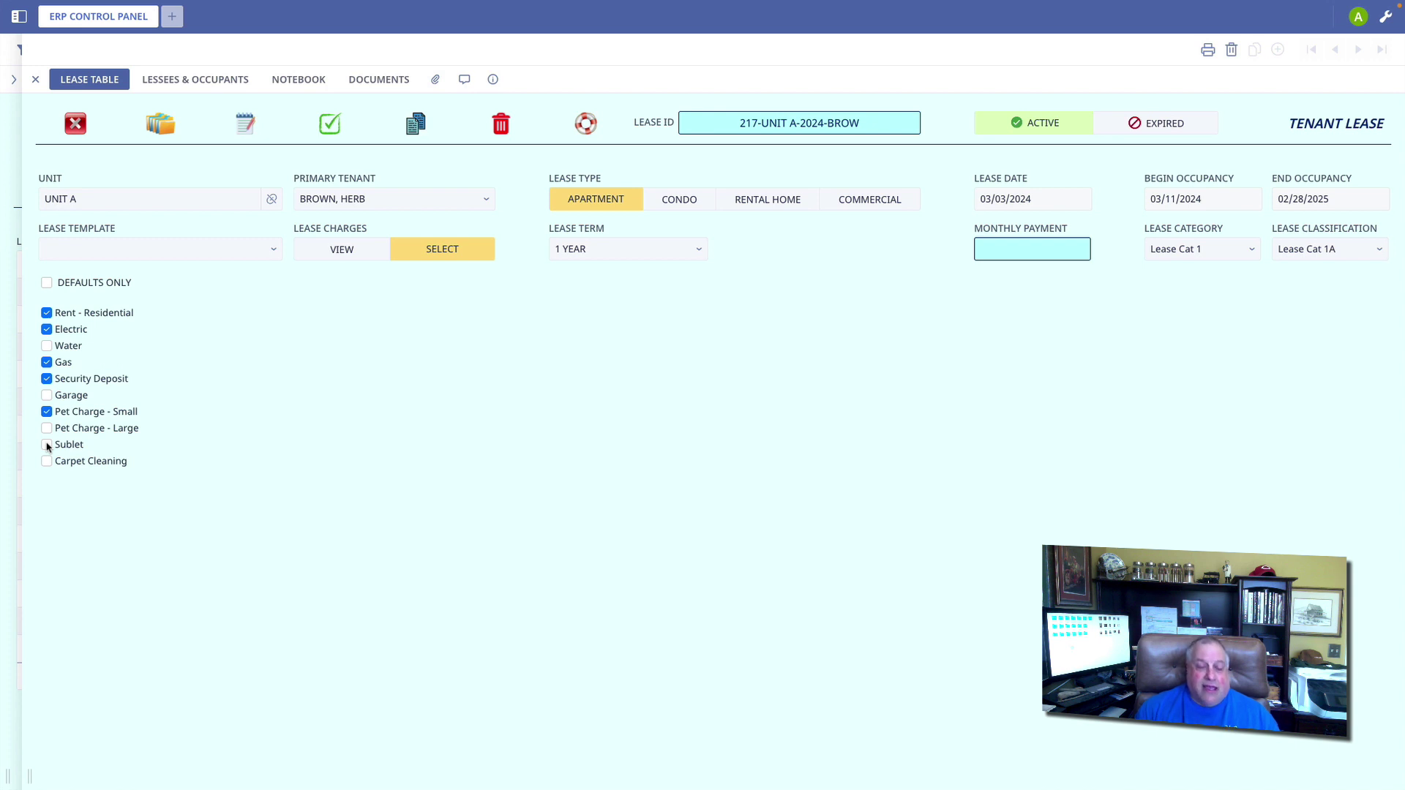
pyautogui.click(47, 445)
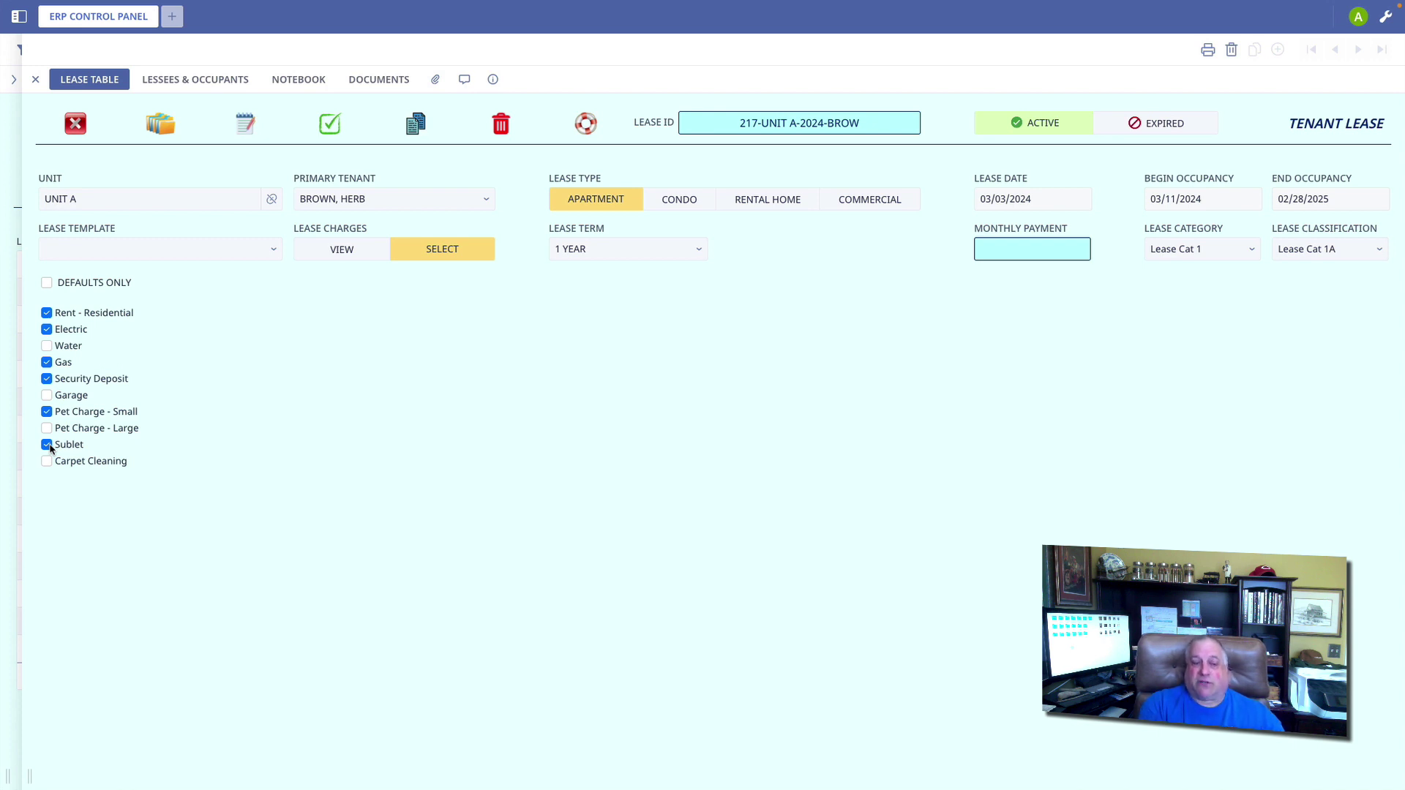
pyautogui.click(47, 445)
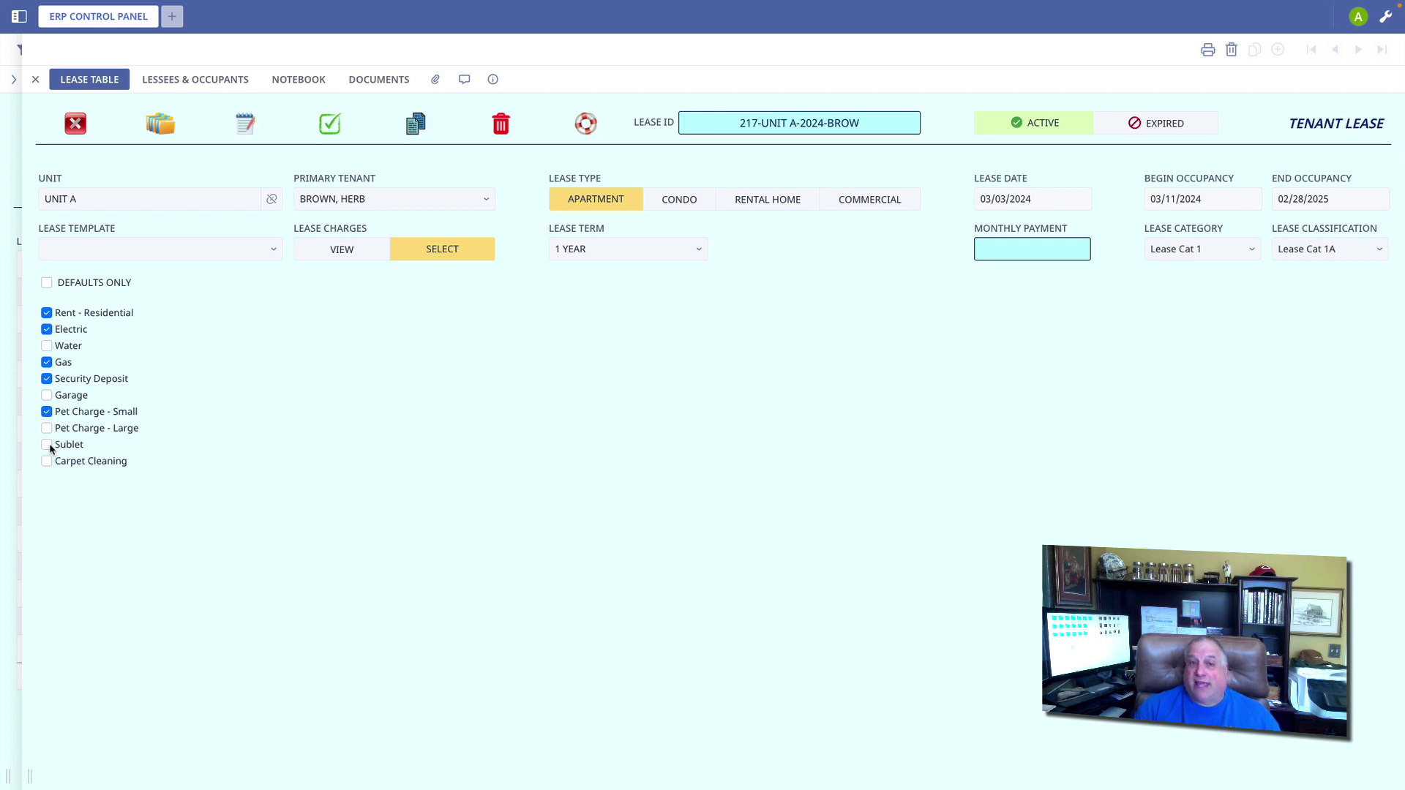
pyautogui.click(47, 445)
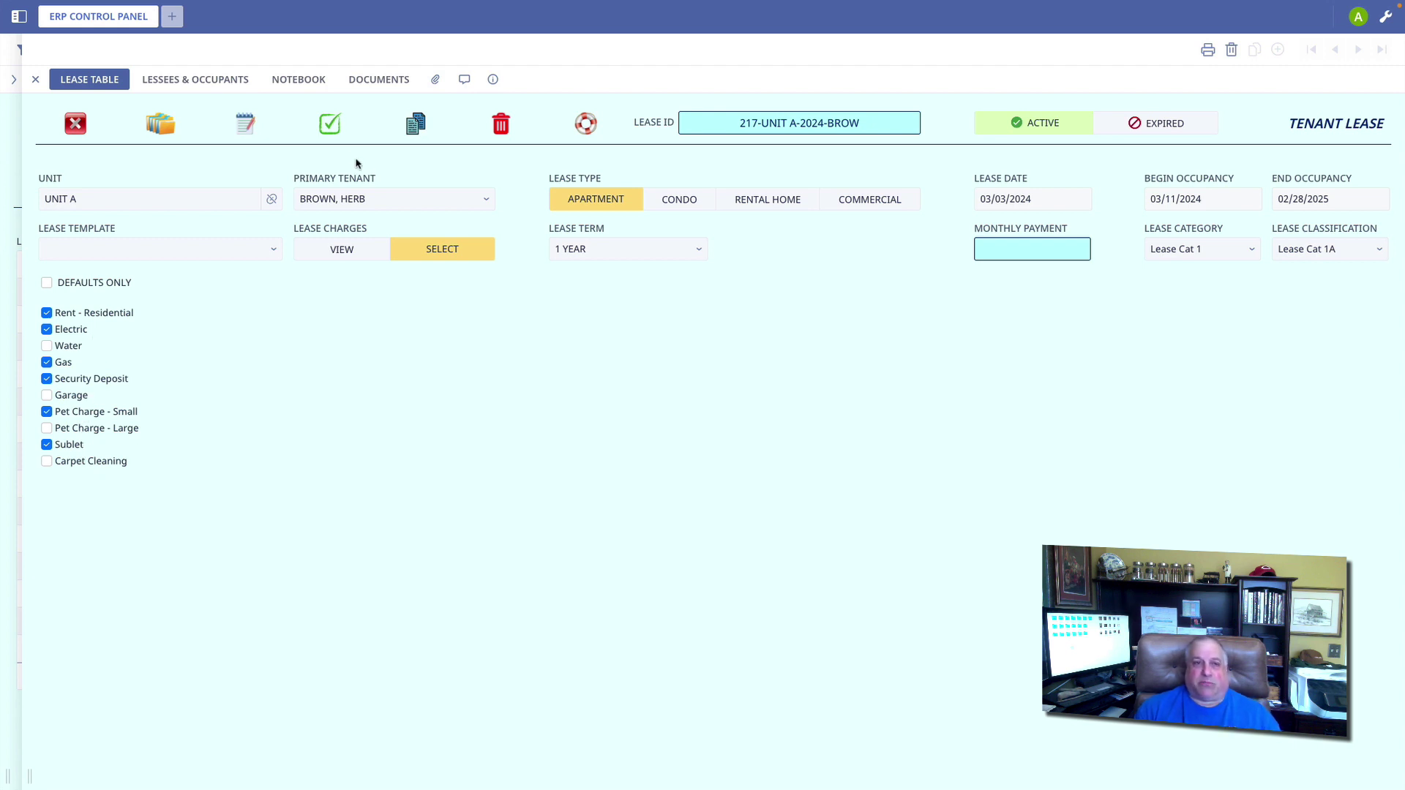
# Step: Save and generate the chosen lease charges, then review the RENT, UTILITY, PET, FEES and OTHER groups
pyautogui.click(329, 126)
pyautogui.click(740, 232)
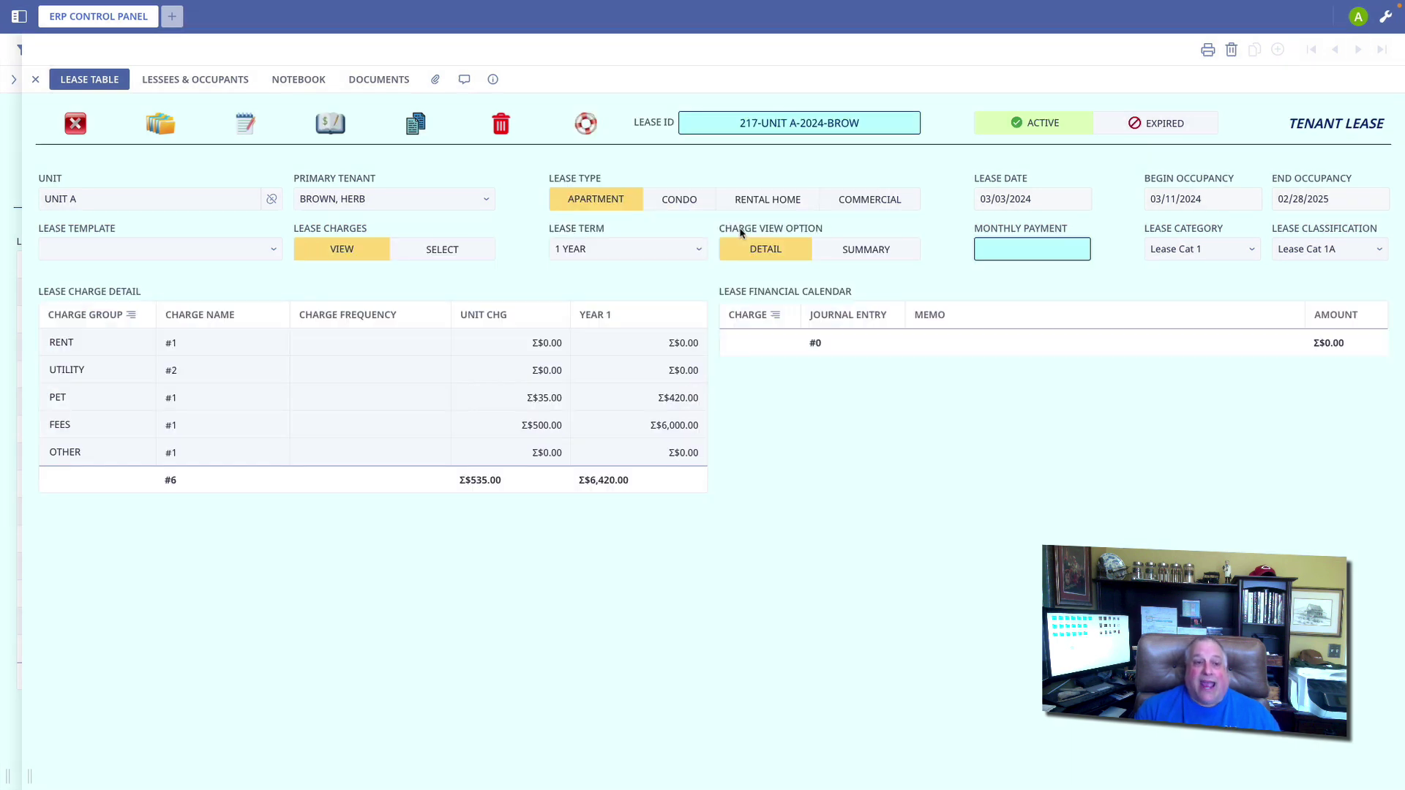
pyautogui.click(85, 342)
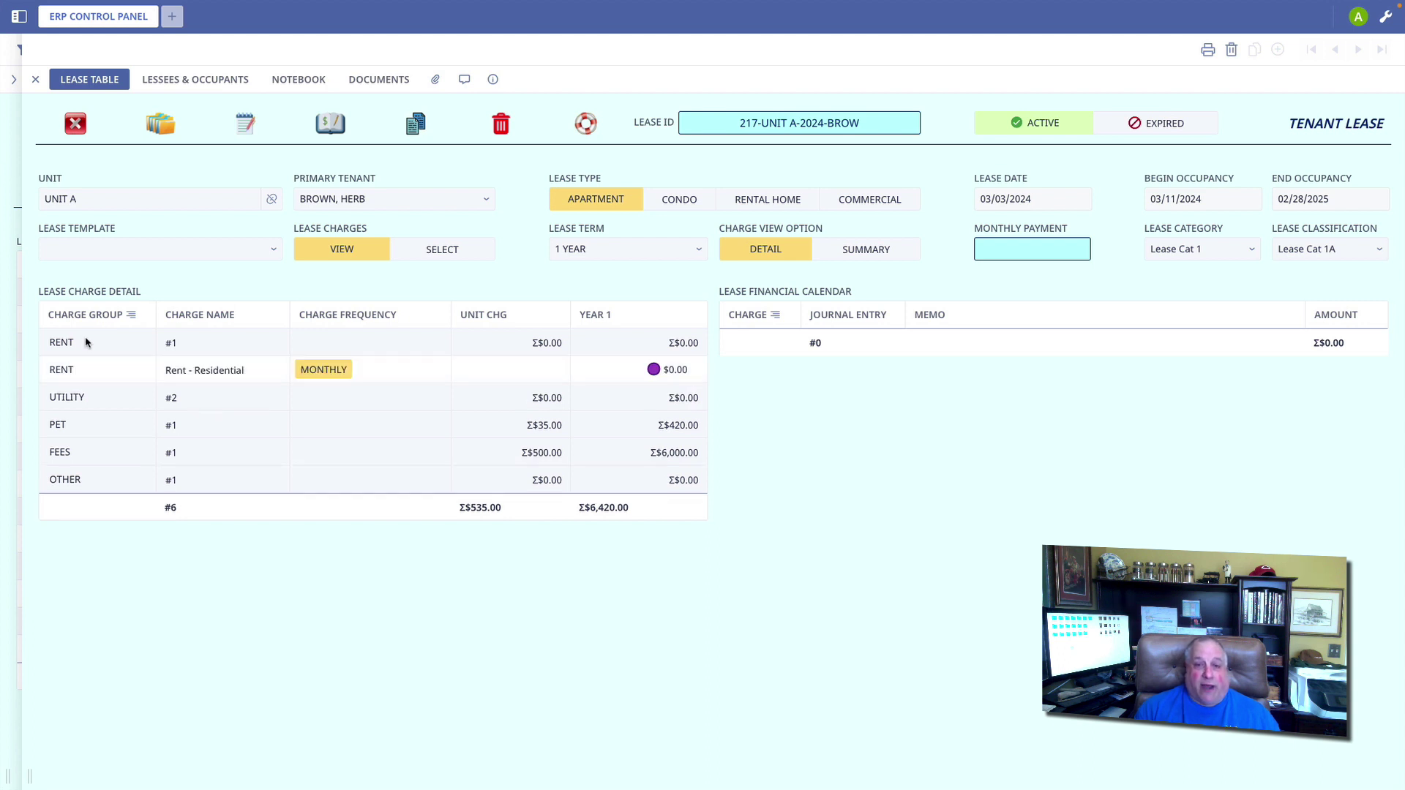
pyautogui.click(86, 342)
pyautogui.click(83, 370)
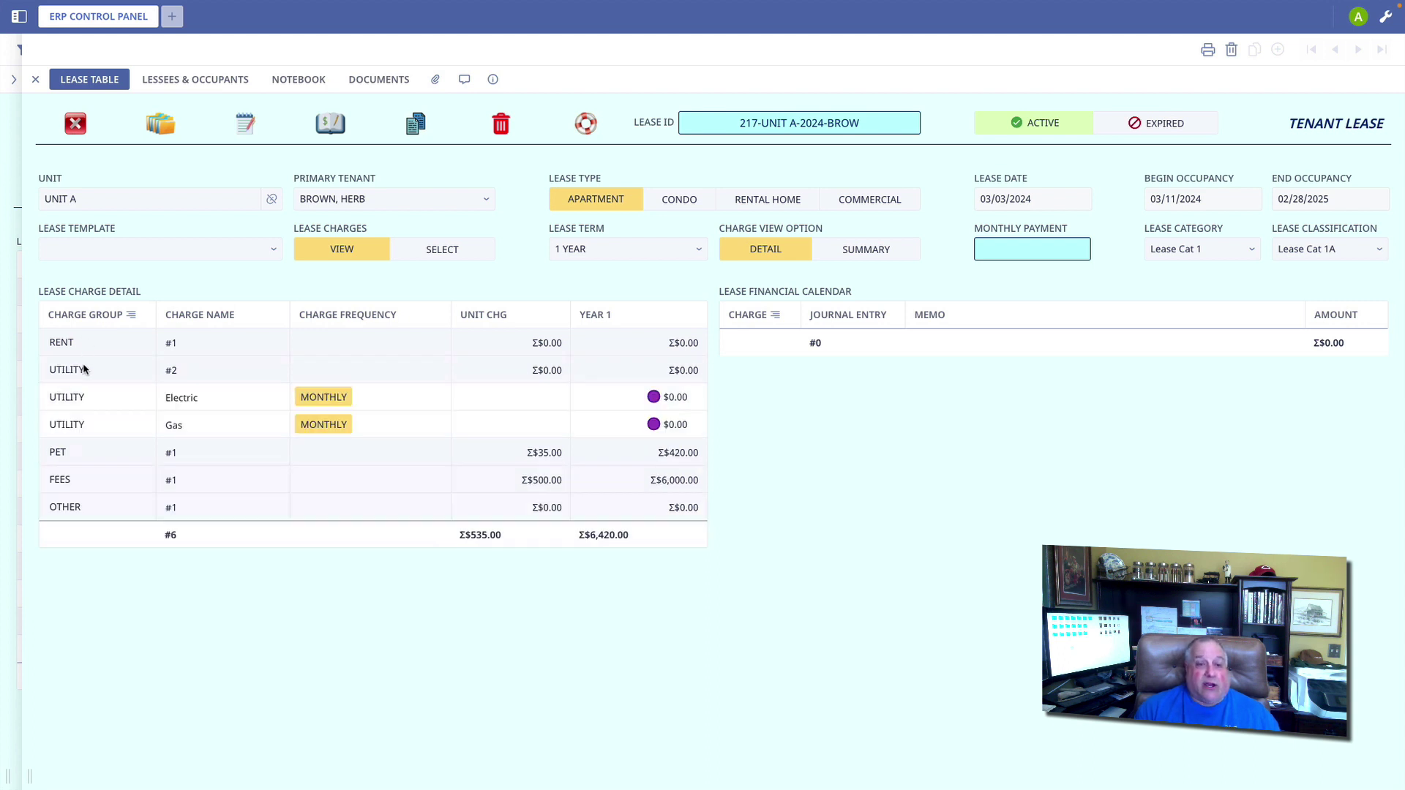
pyautogui.click(83, 370)
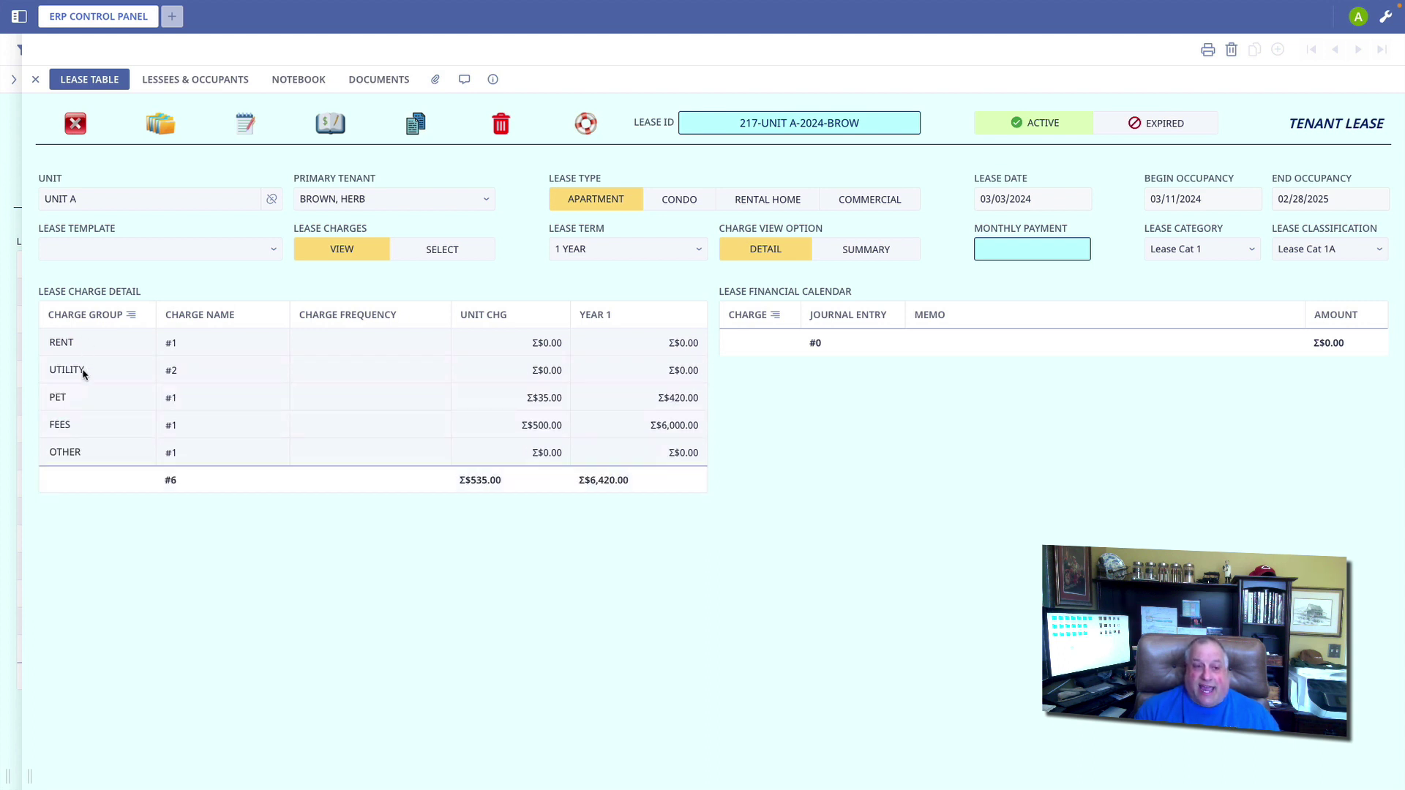
pyautogui.click(85, 399)
pyautogui.click(80, 454)
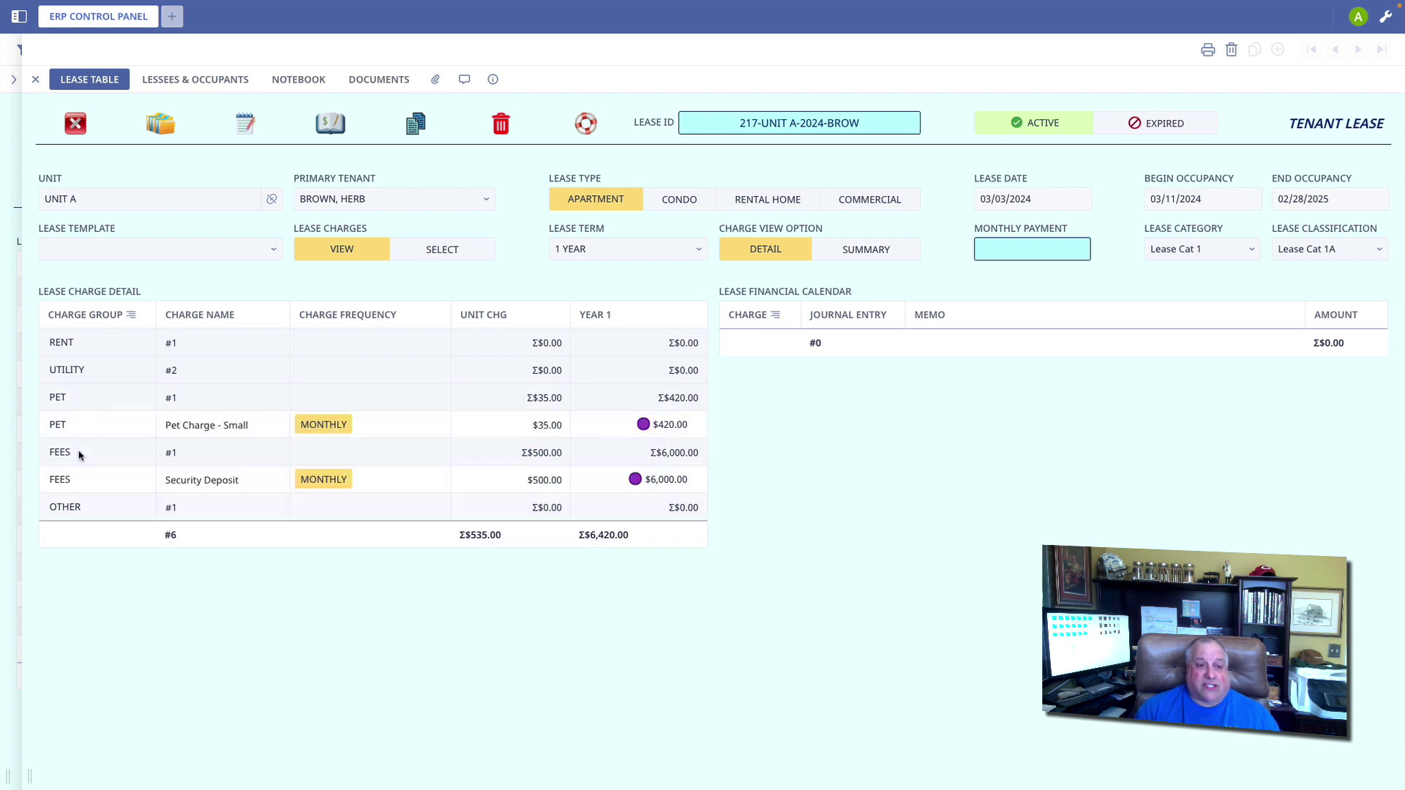
pyautogui.click(80, 506)
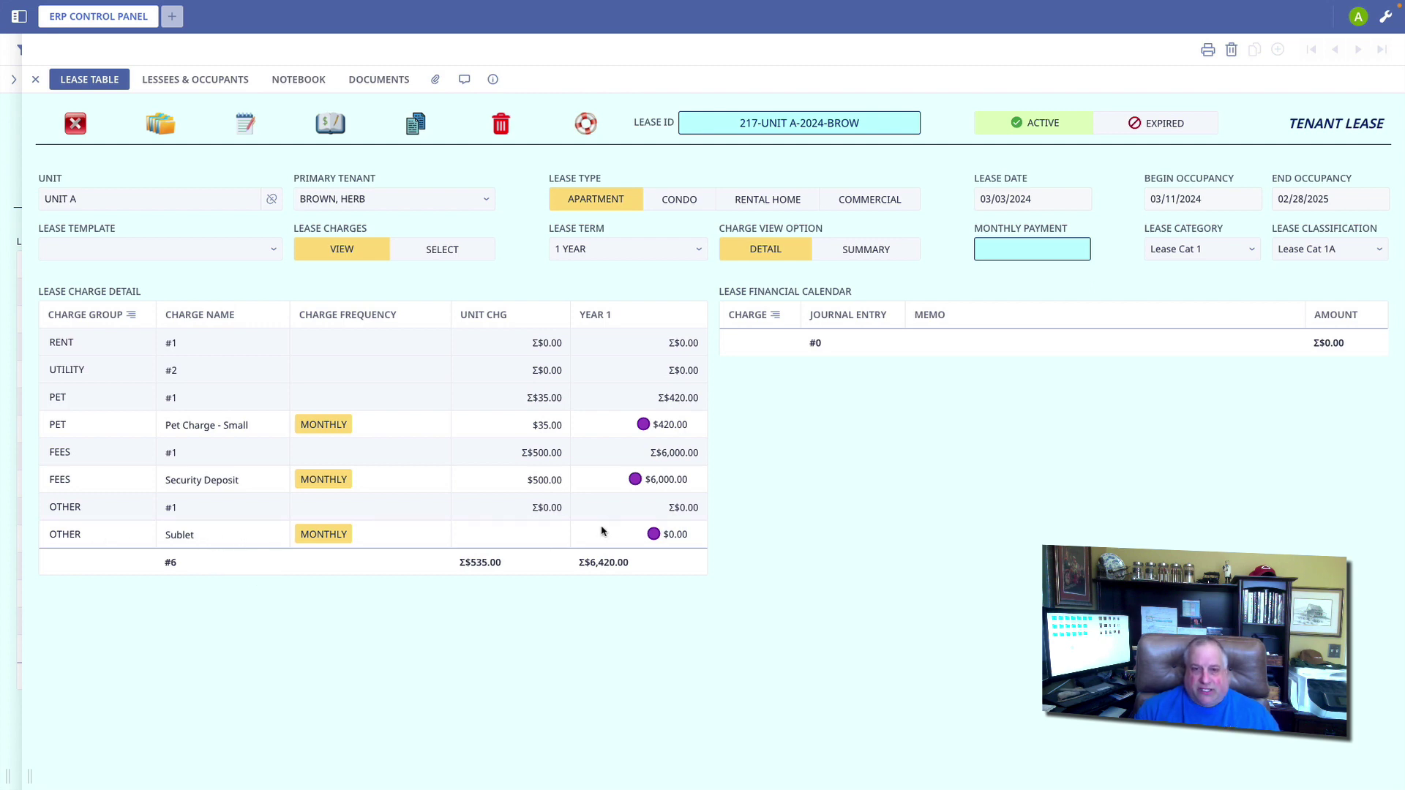
# Step: Collapse PET, FEES and OTHER, expand RENT, and open the Rent - Residential charge detail
pyautogui.click(64, 400)
pyautogui.click(65, 426)
pyautogui.click(65, 455)
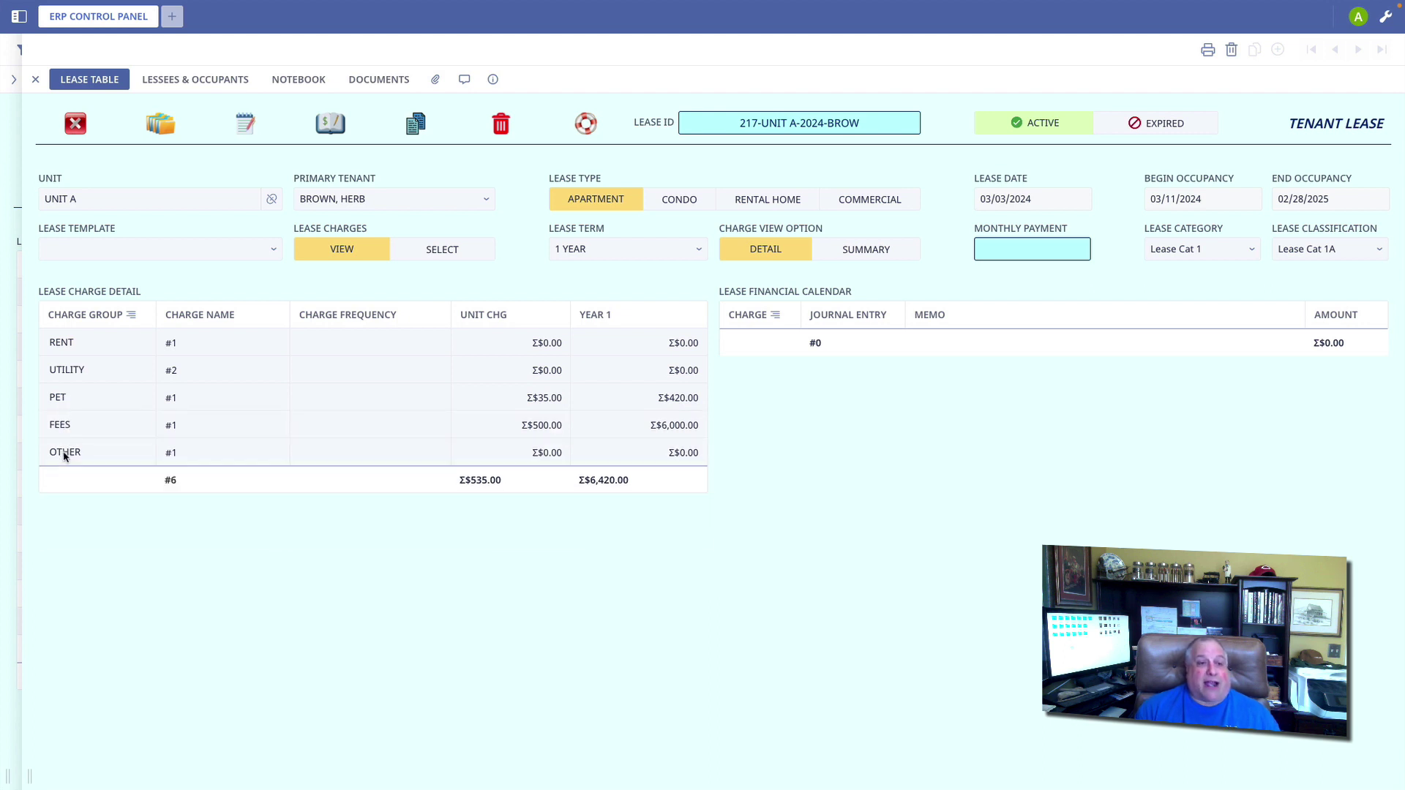
pyautogui.click(60, 344)
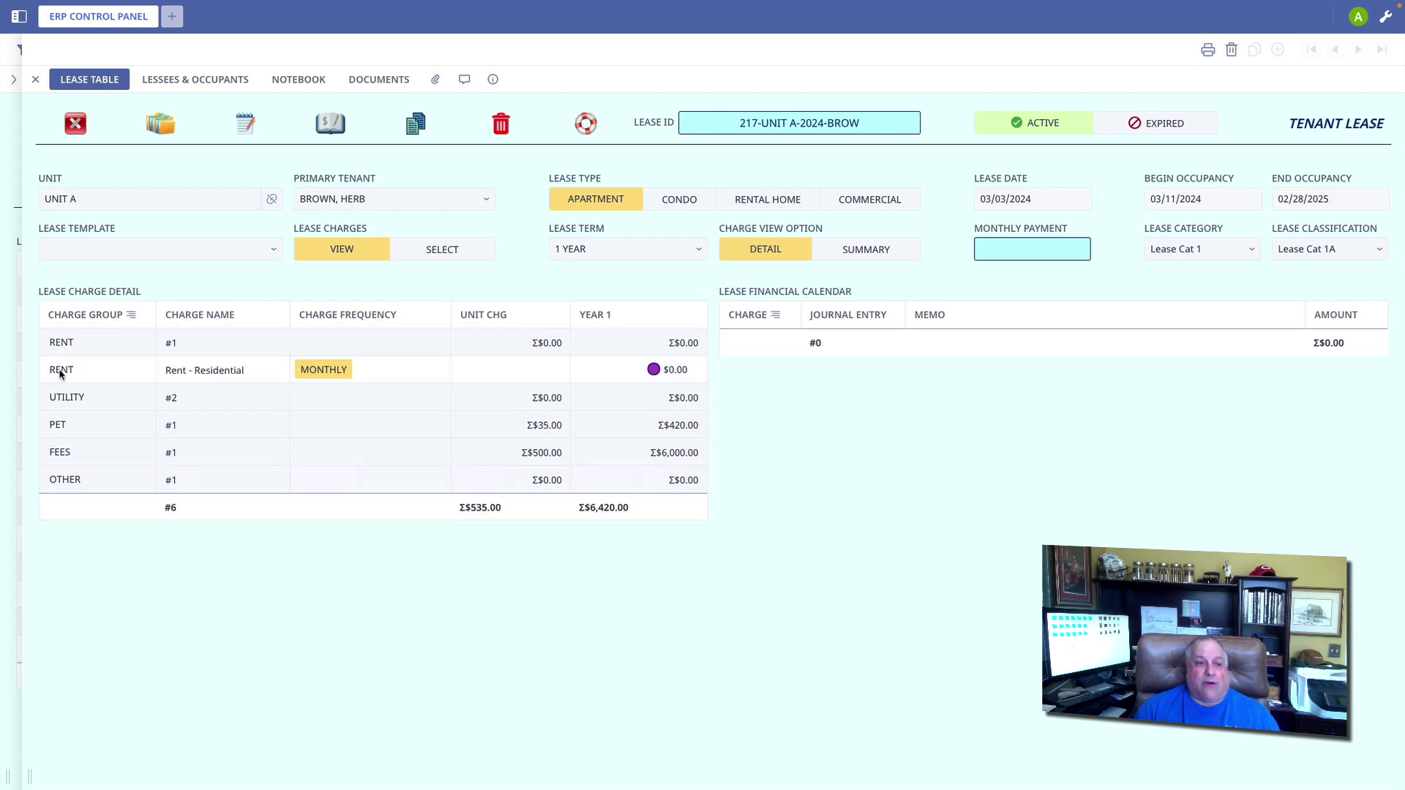
pyautogui.click(61, 371)
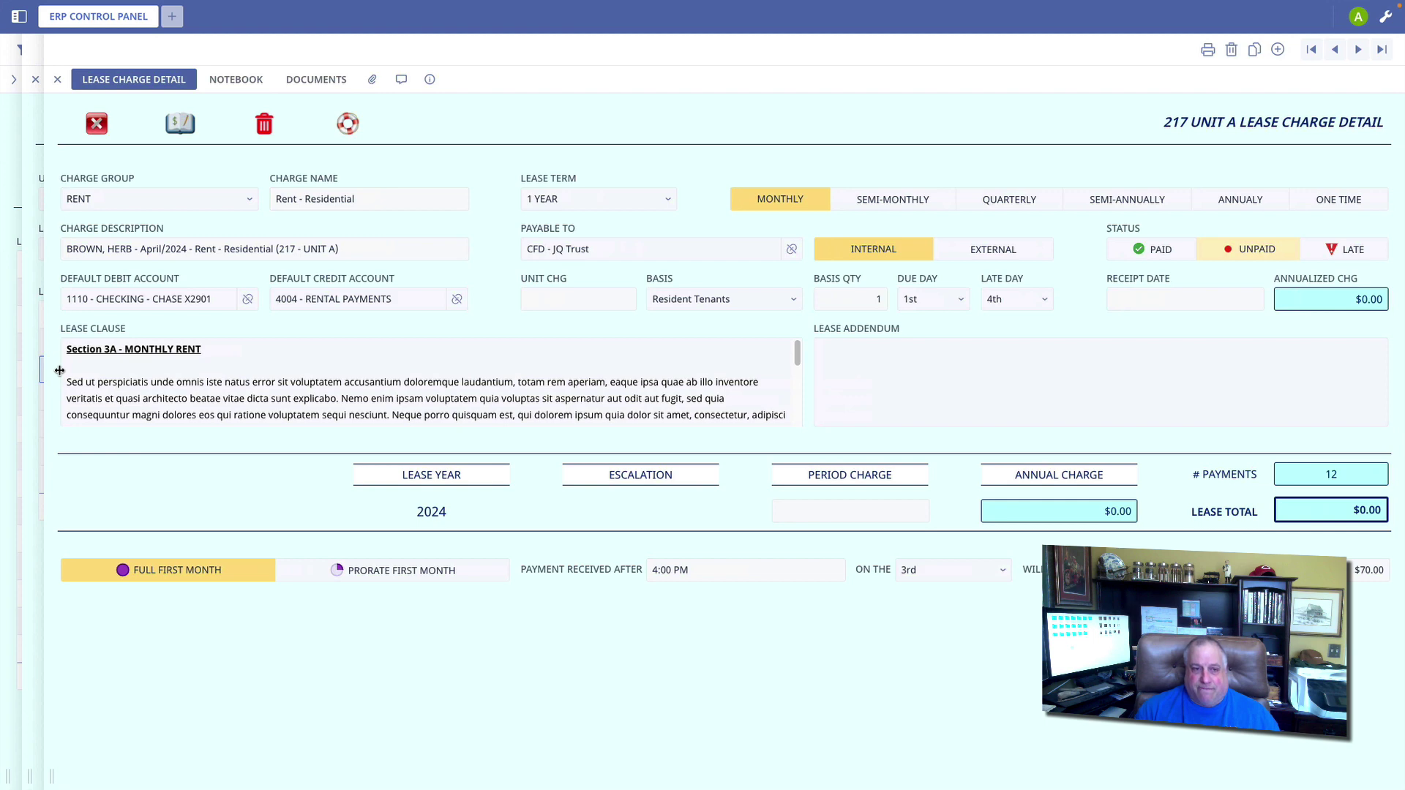
# Step: Enter $1,850 monthly rent, due the 1st with the 4th as the late day
pyautogui.scroll(-5, 287, 388)
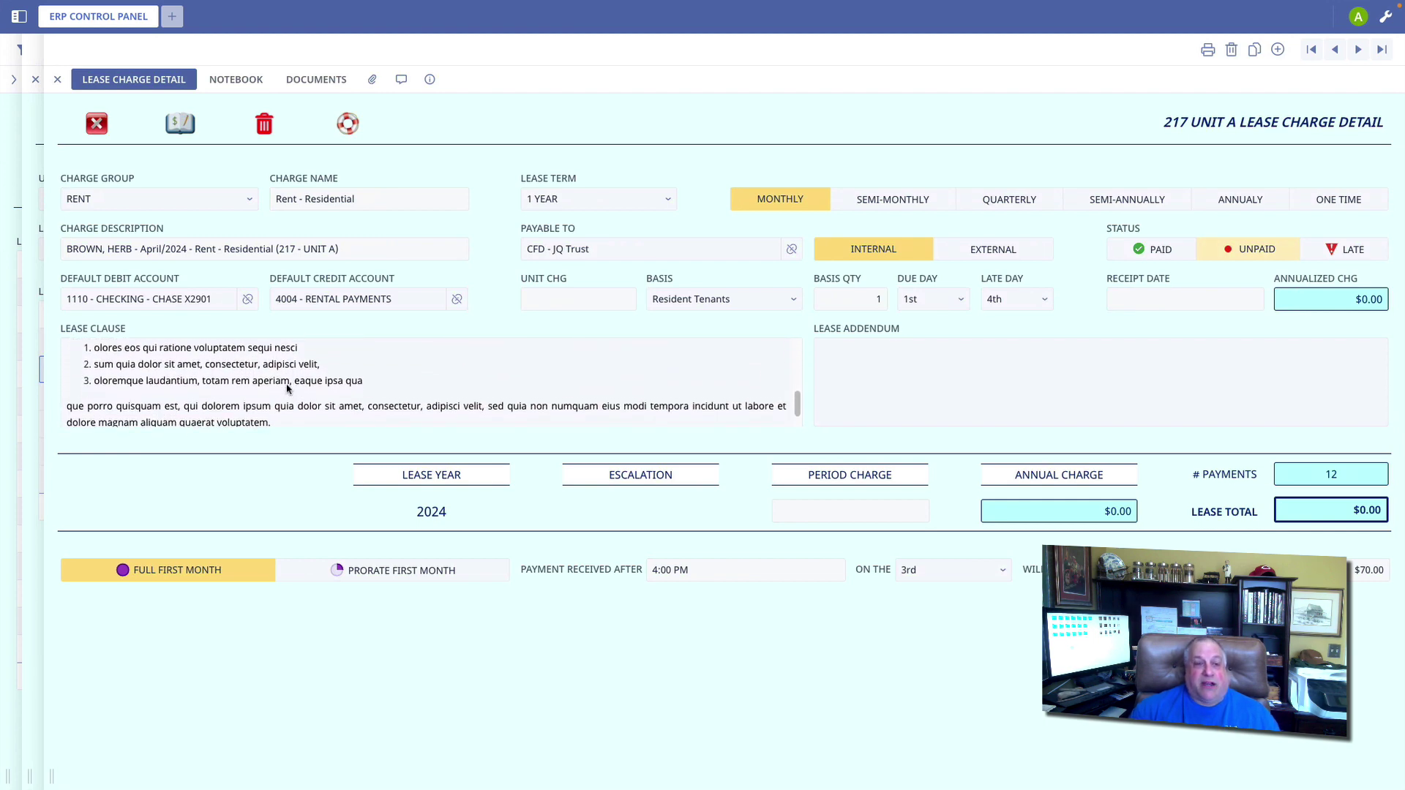
pyautogui.scroll(-1, 287, 388)
pyautogui.scroll(1, 287, 389)
pyautogui.scroll(5, 288, 388)
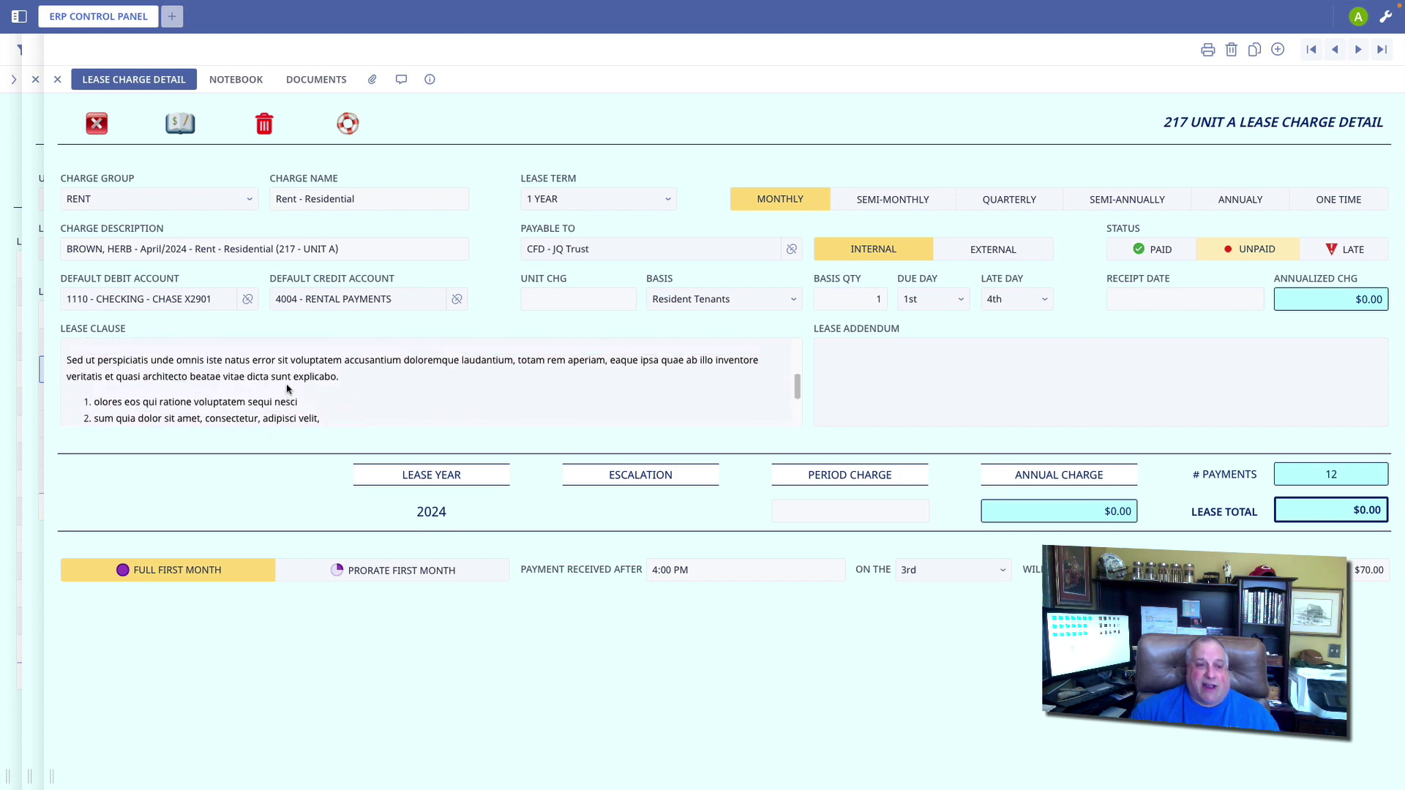
pyautogui.scroll(1, 287, 389)
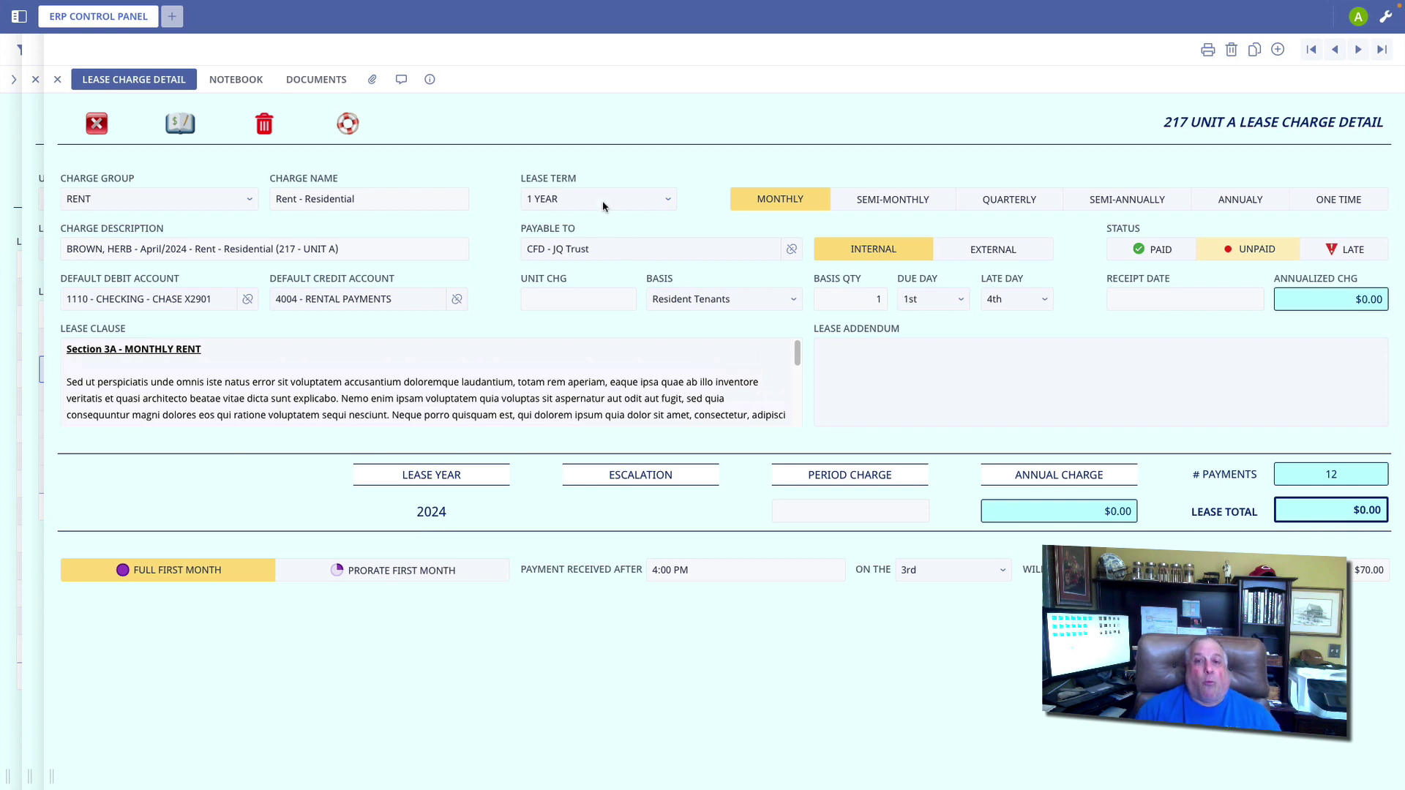
pyautogui.click(567, 296)
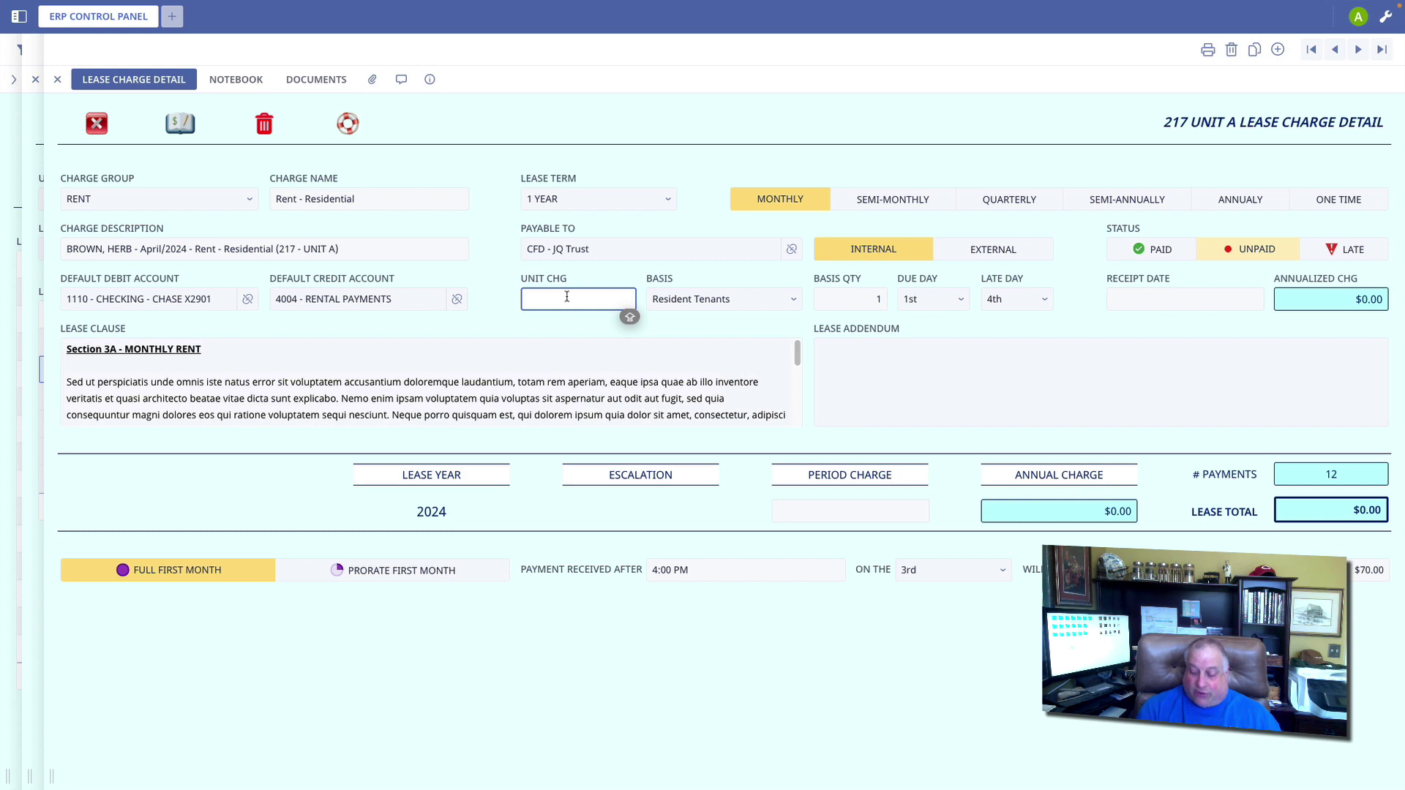
pyautogui.write('1850')
pyautogui.press('Tab')
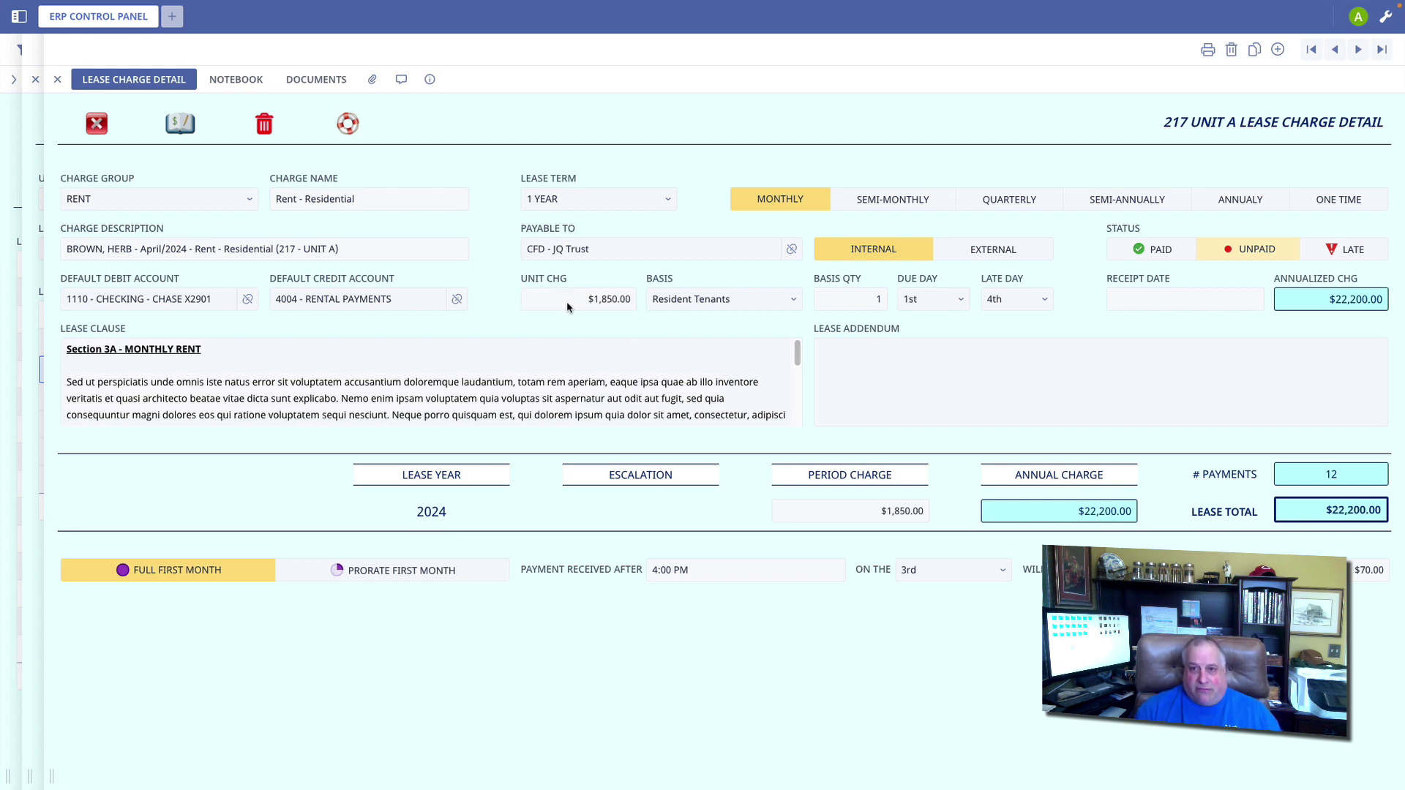
pyautogui.click(910, 301)
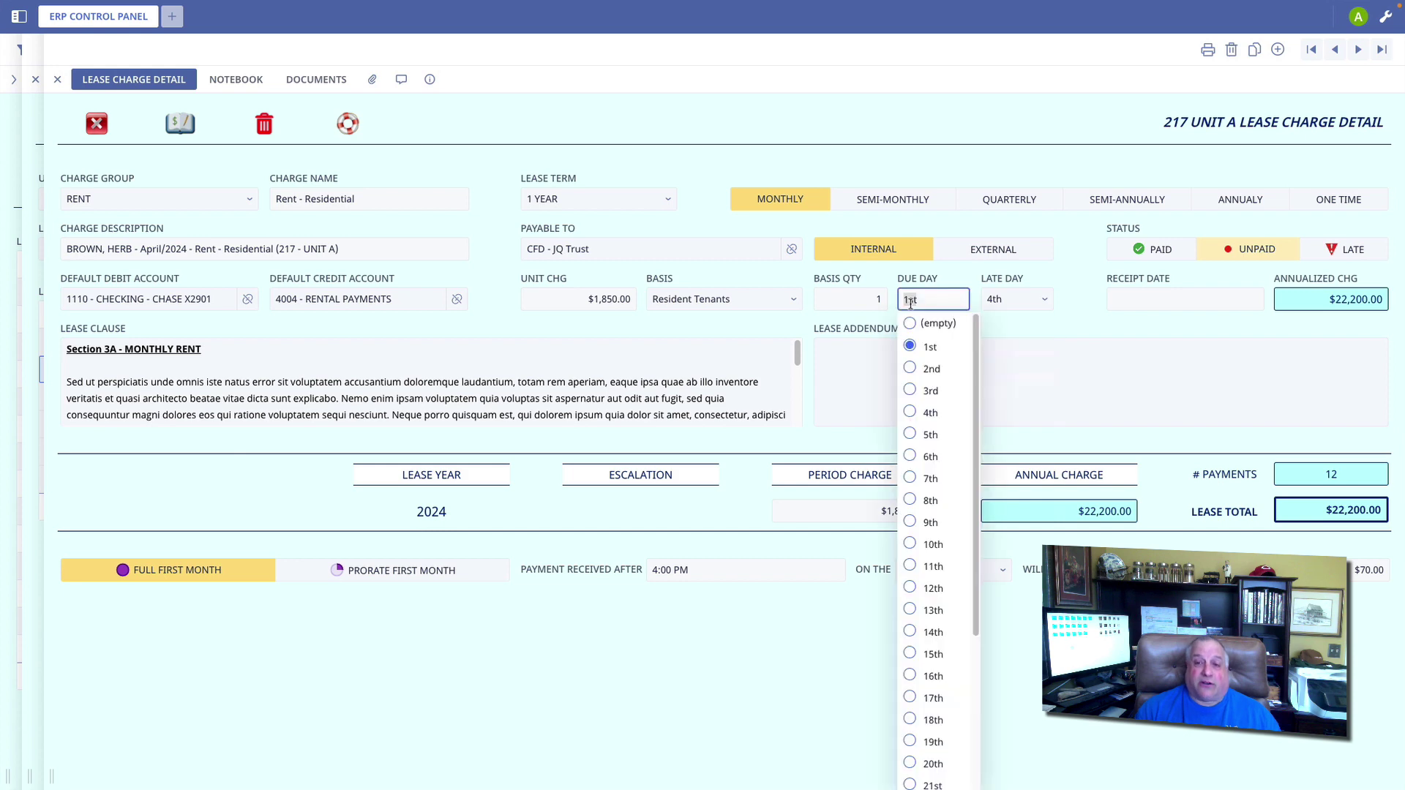
pyautogui.click(1001, 300)
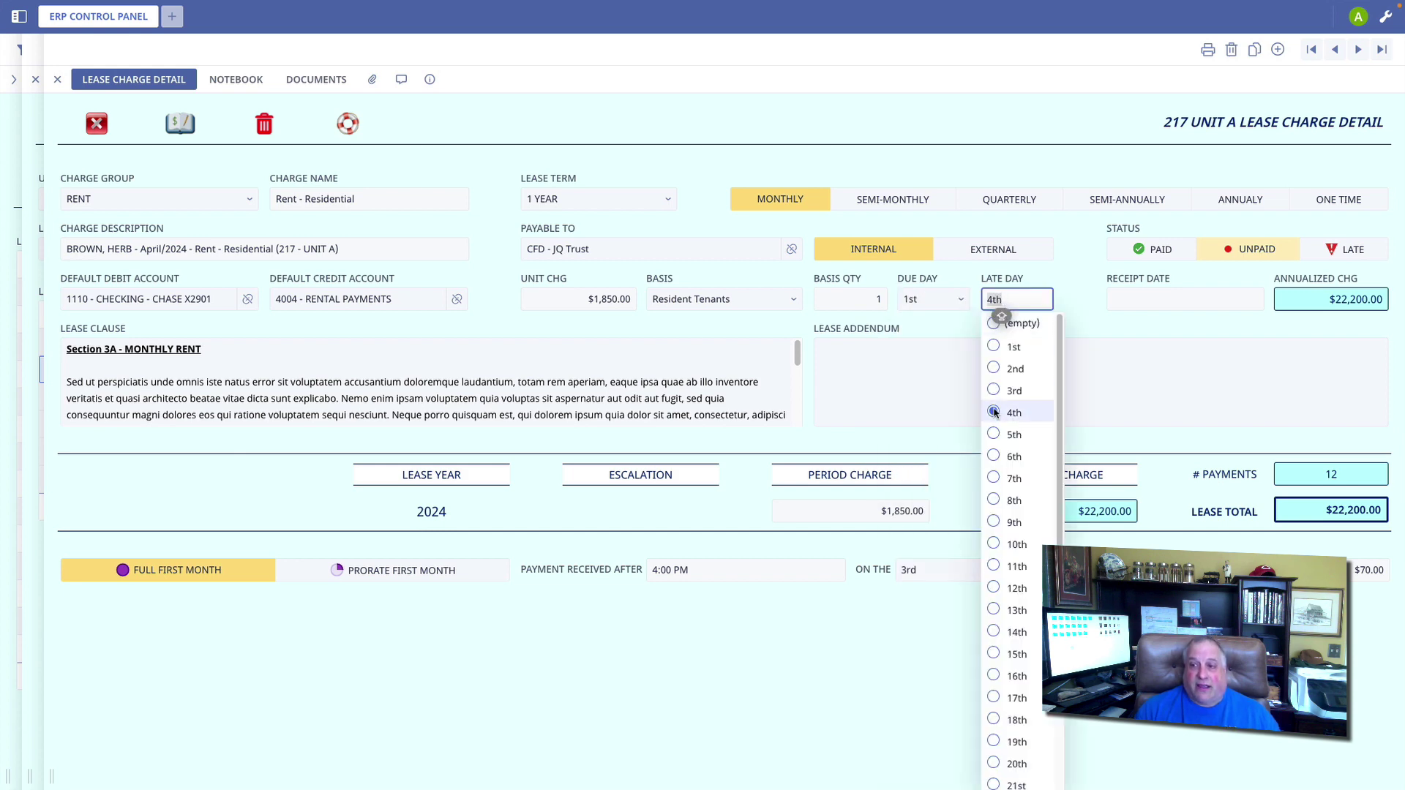
pyautogui.click(1080, 319)
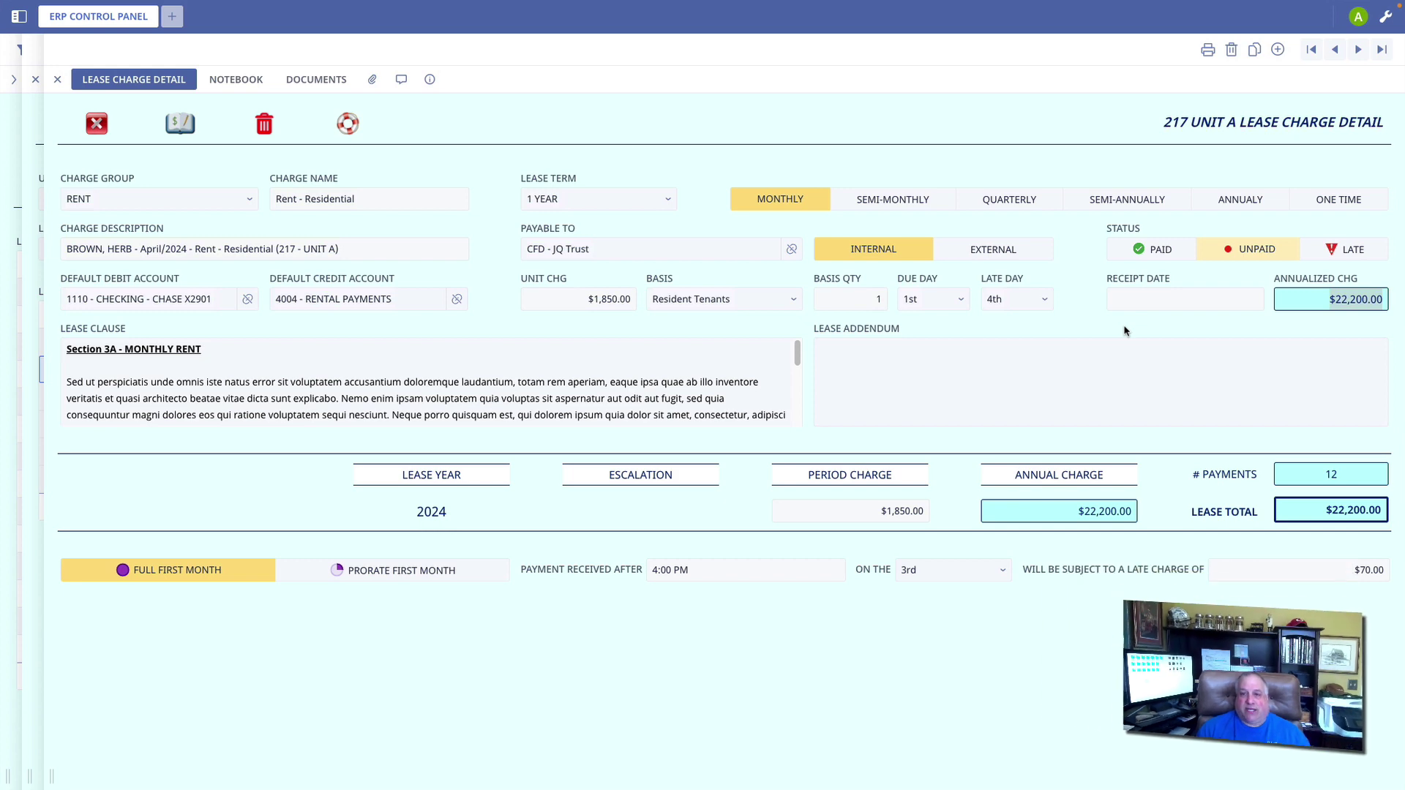
# Step: Prorate the first month's rent to 21 of 31 days and close the rent charge detail
pyautogui.click(364, 573)
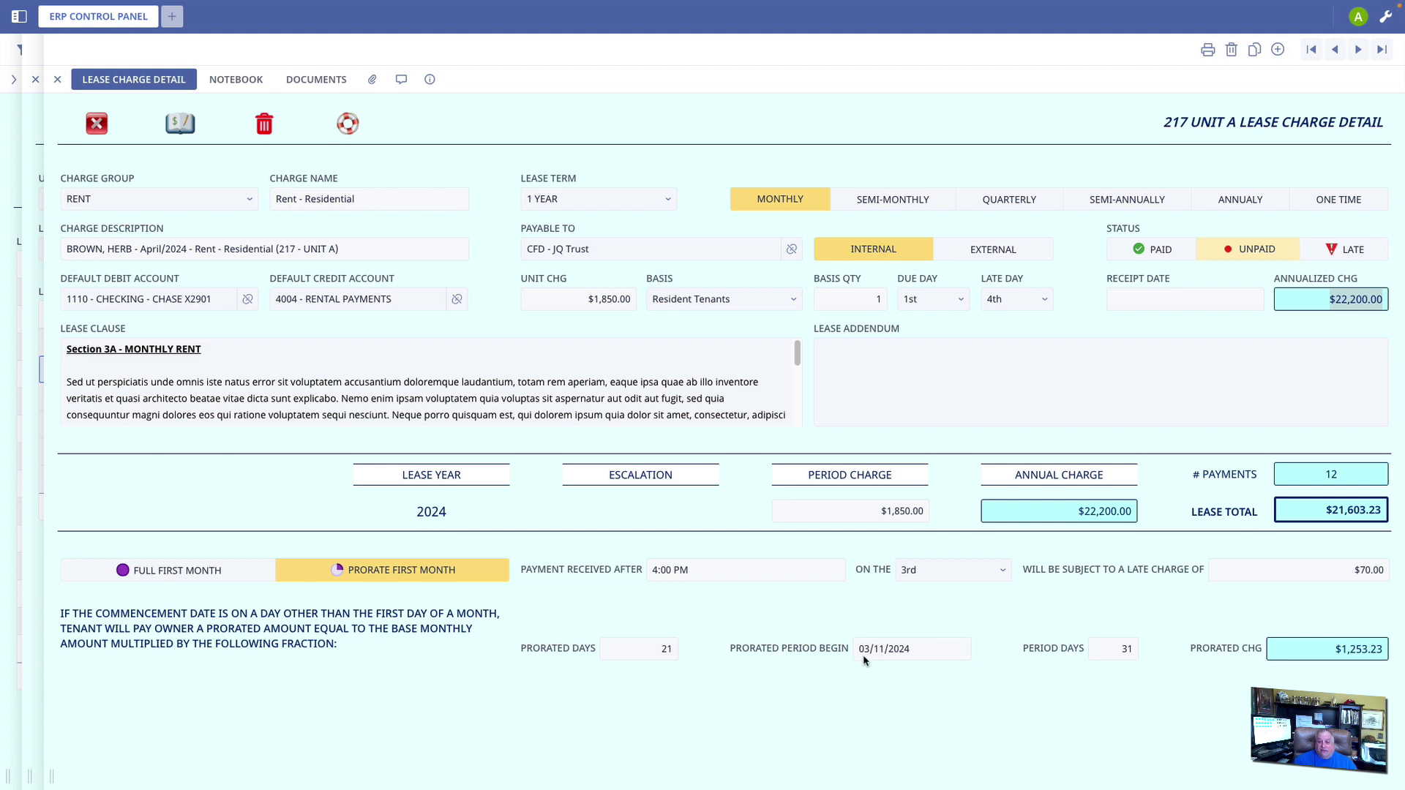
pyautogui.moveTo(581, 301); pyautogui.dragTo(636, 305)
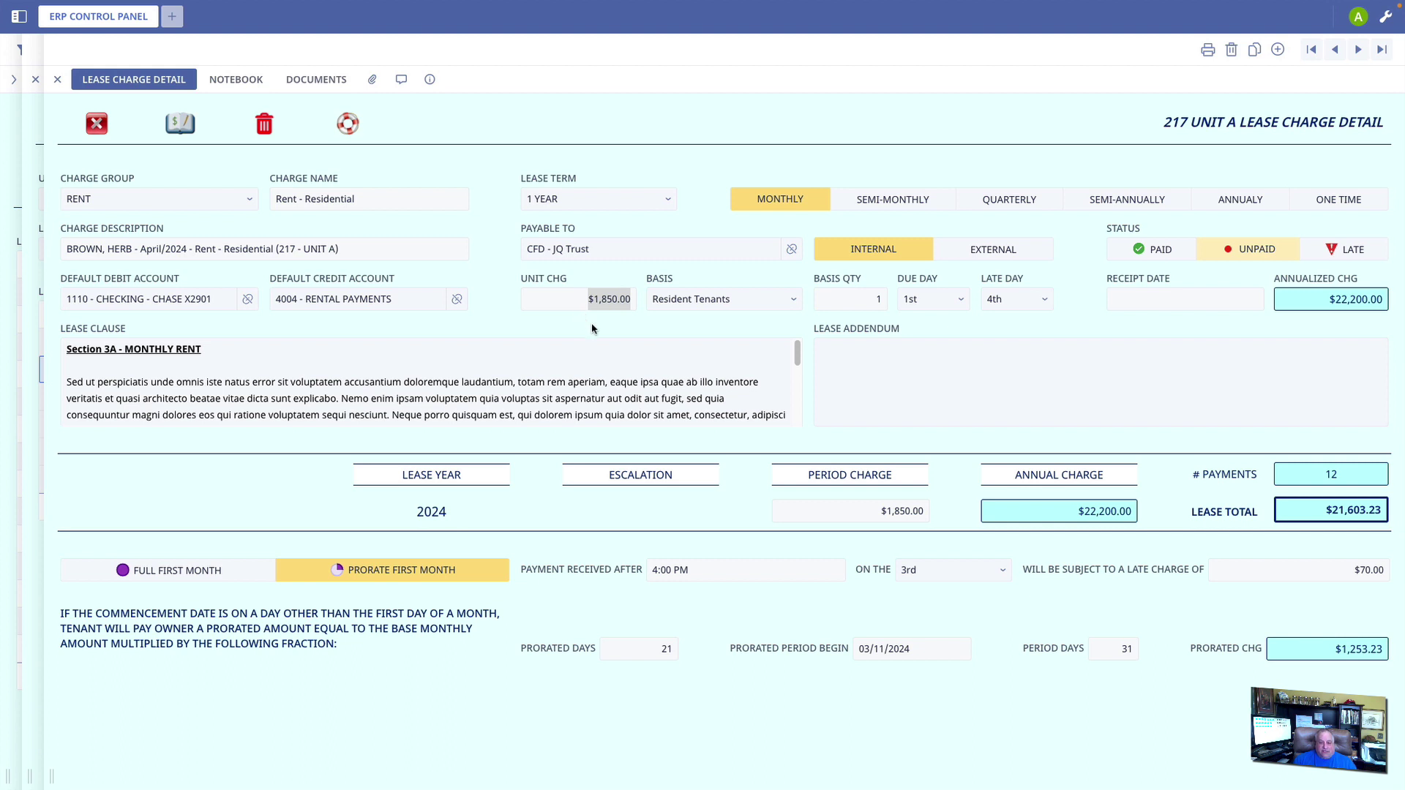
pyautogui.click(1132, 650)
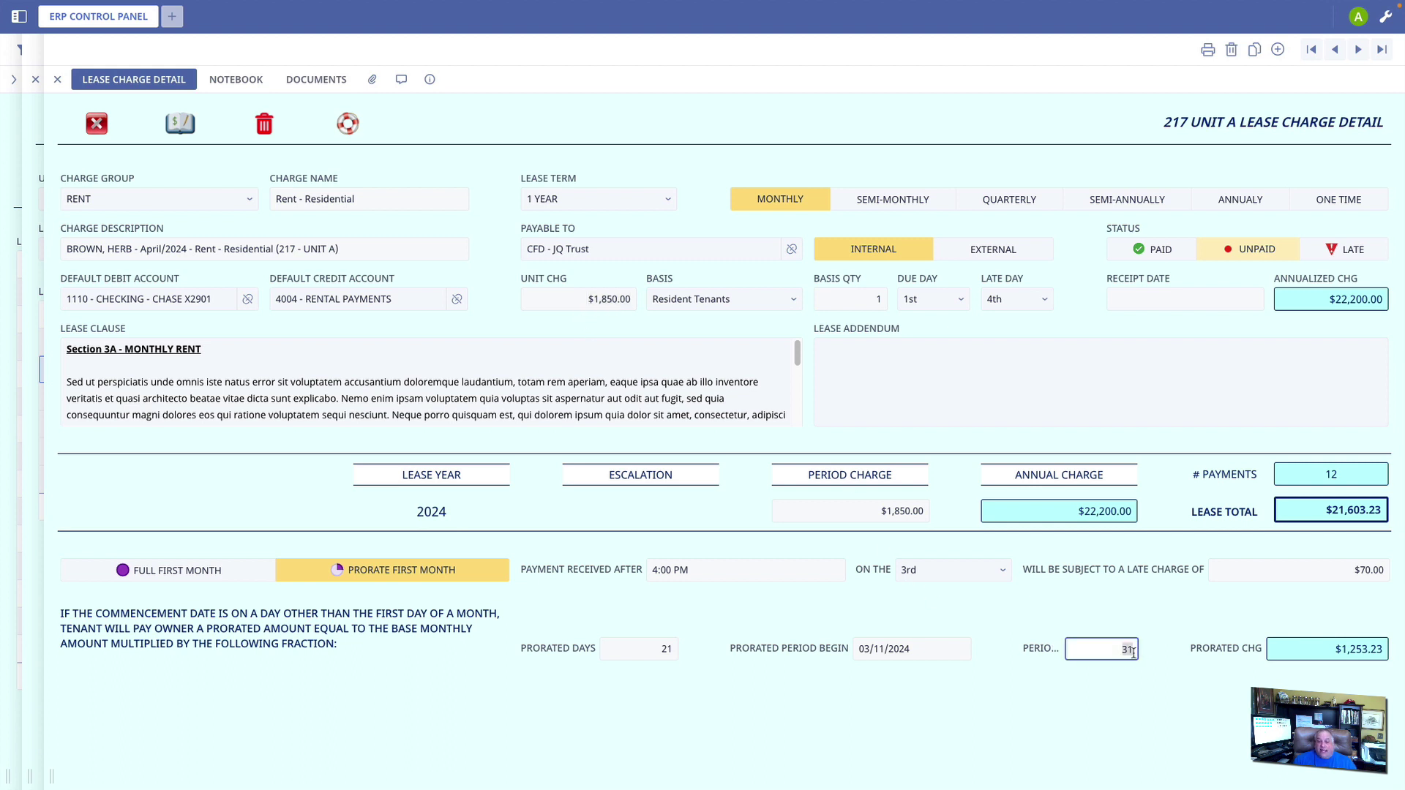
pyautogui.click(663, 650)
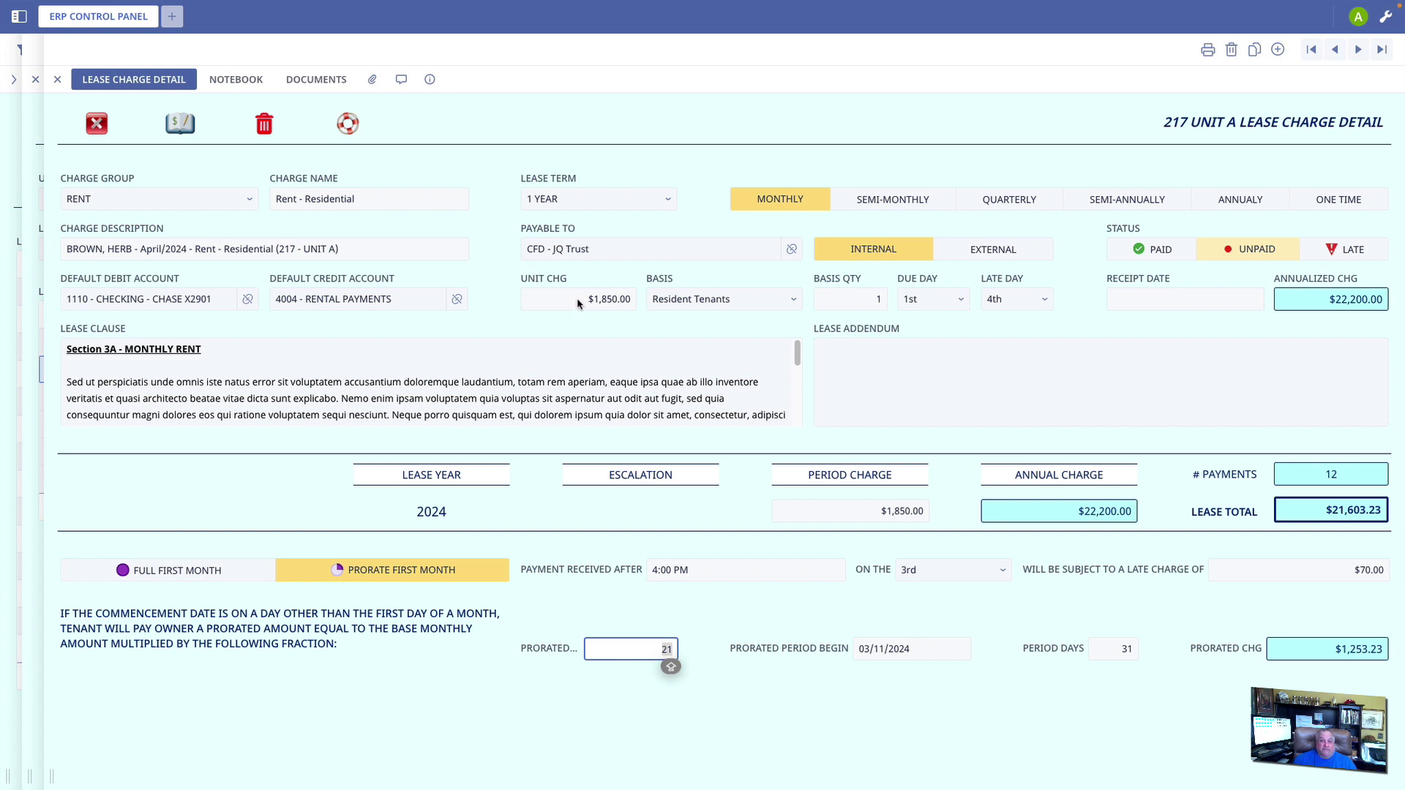
pyautogui.moveTo(578, 304); pyautogui.dragTo(638, 306)
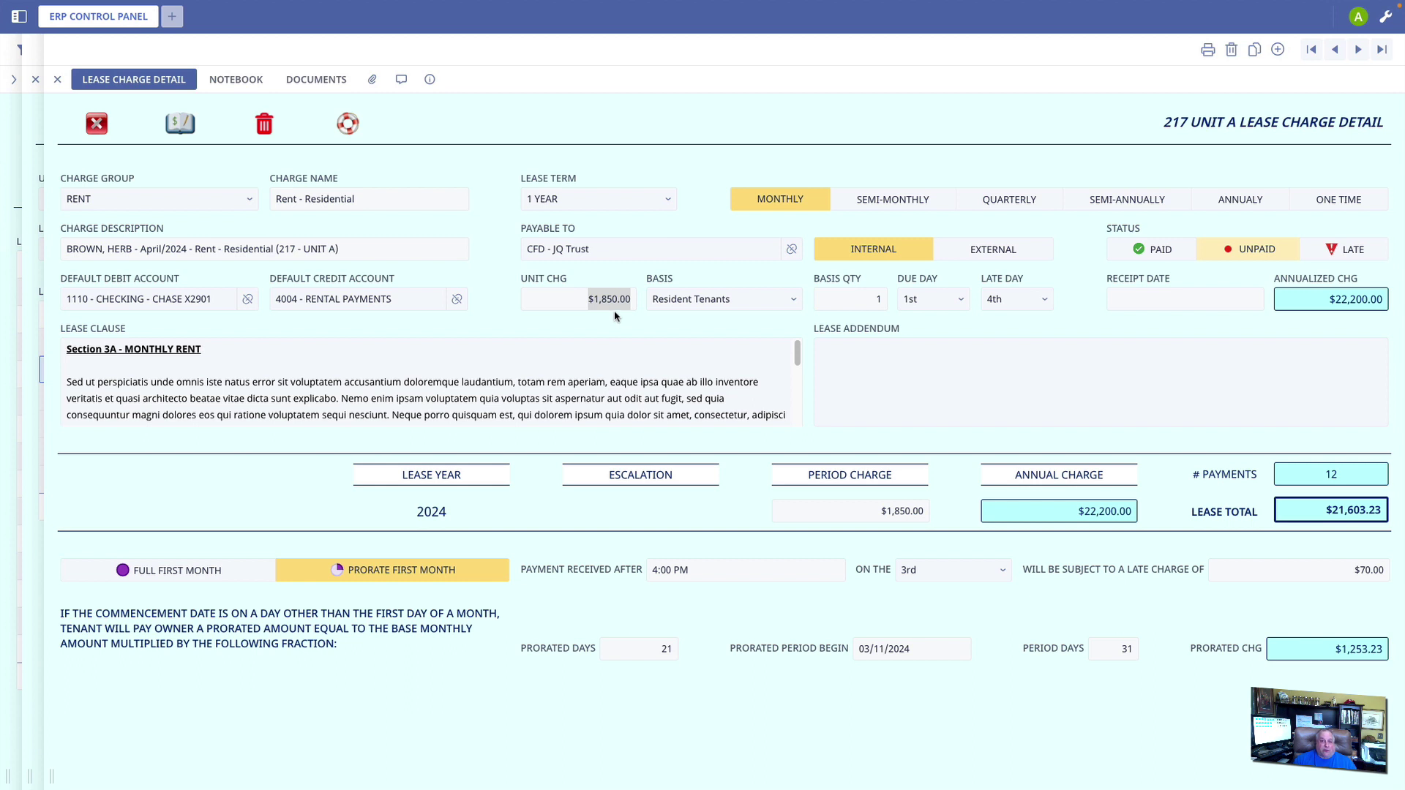
pyautogui.click(1329, 653)
pyautogui.press('Escape')
pyautogui.click(117, 425)
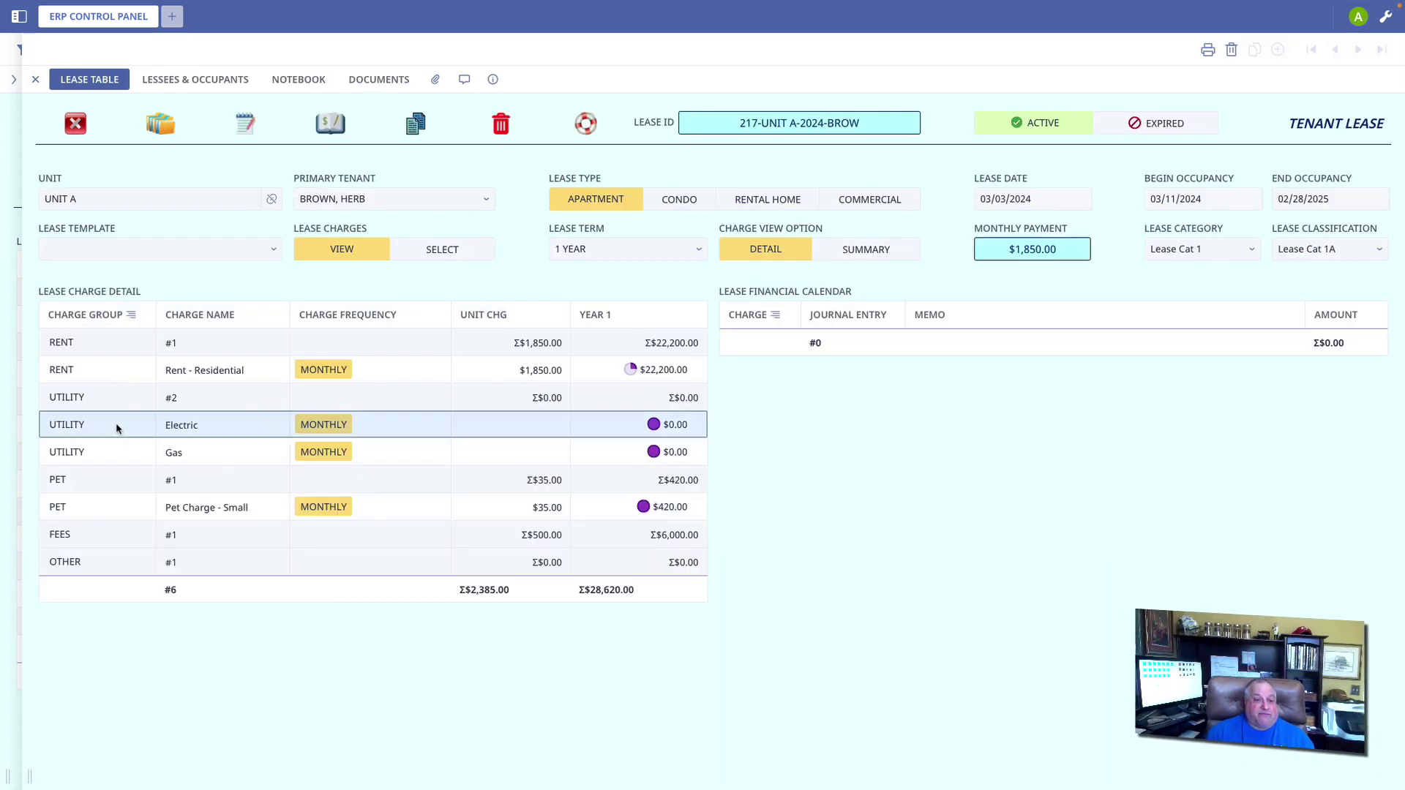
# Step: Set the Electric charge to $35 and the Gas charge to $58 monthly
pyautogui.click(546, 292)
pyautogui.write('35')
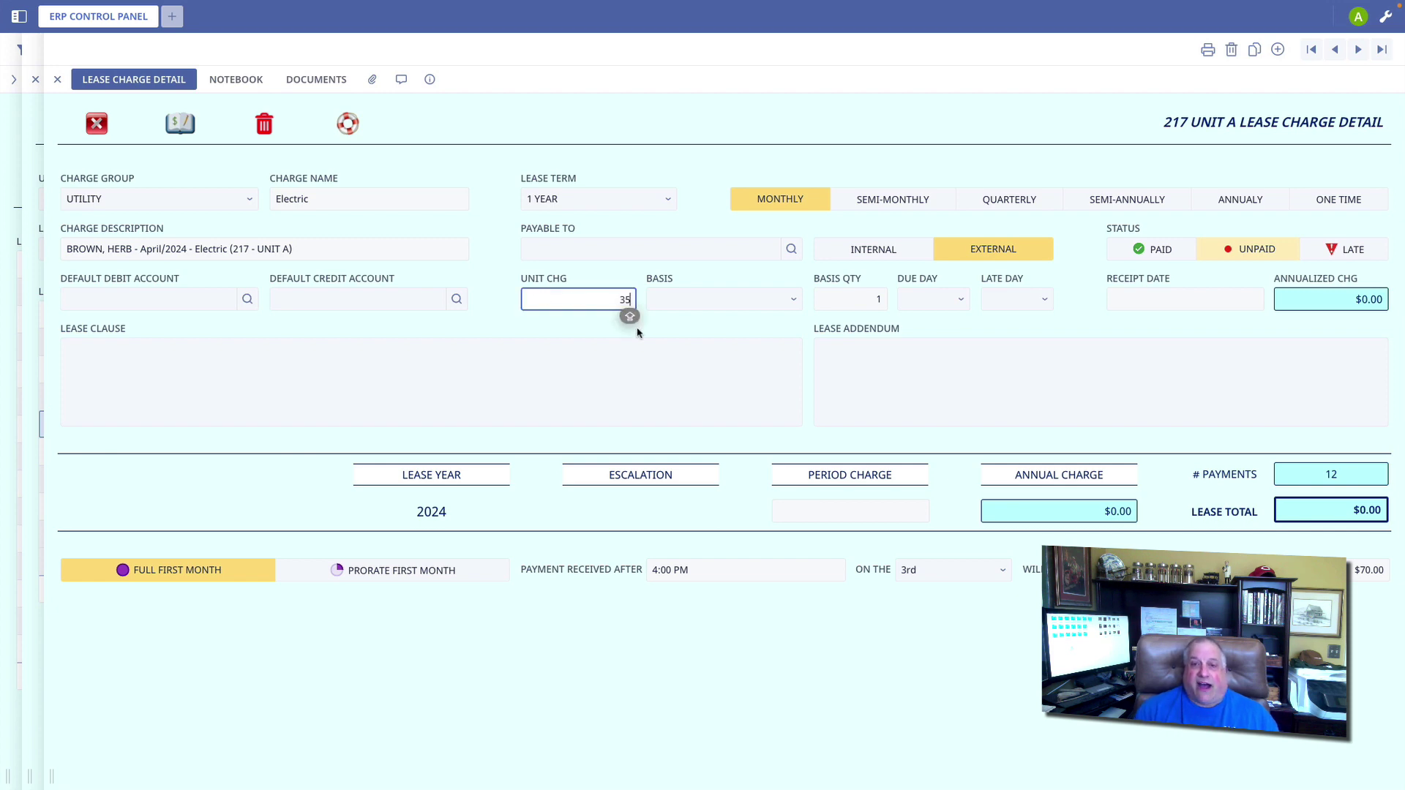
pyautogui.click(764, 327)
pyautogui.press('Escape')
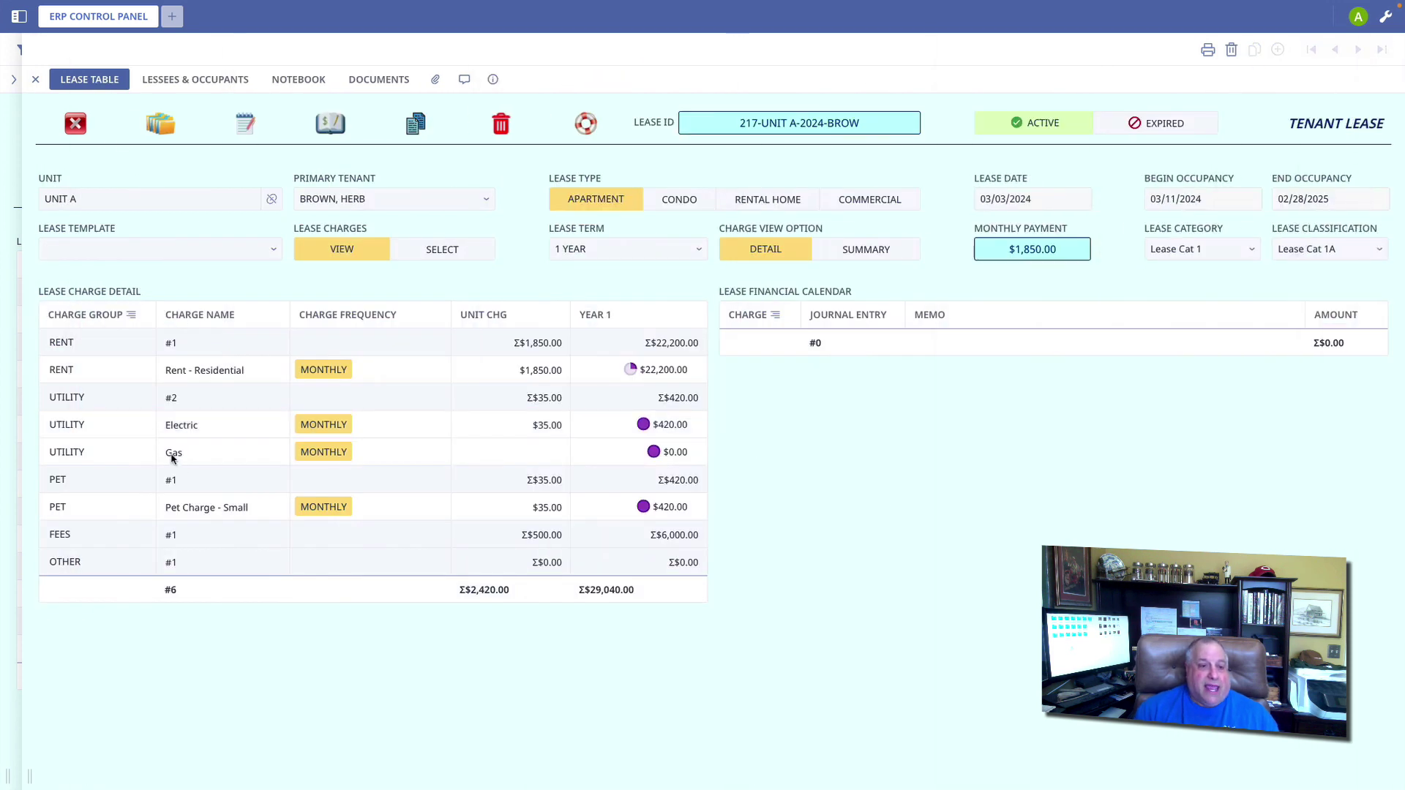
pyautogui.click(111, 455)
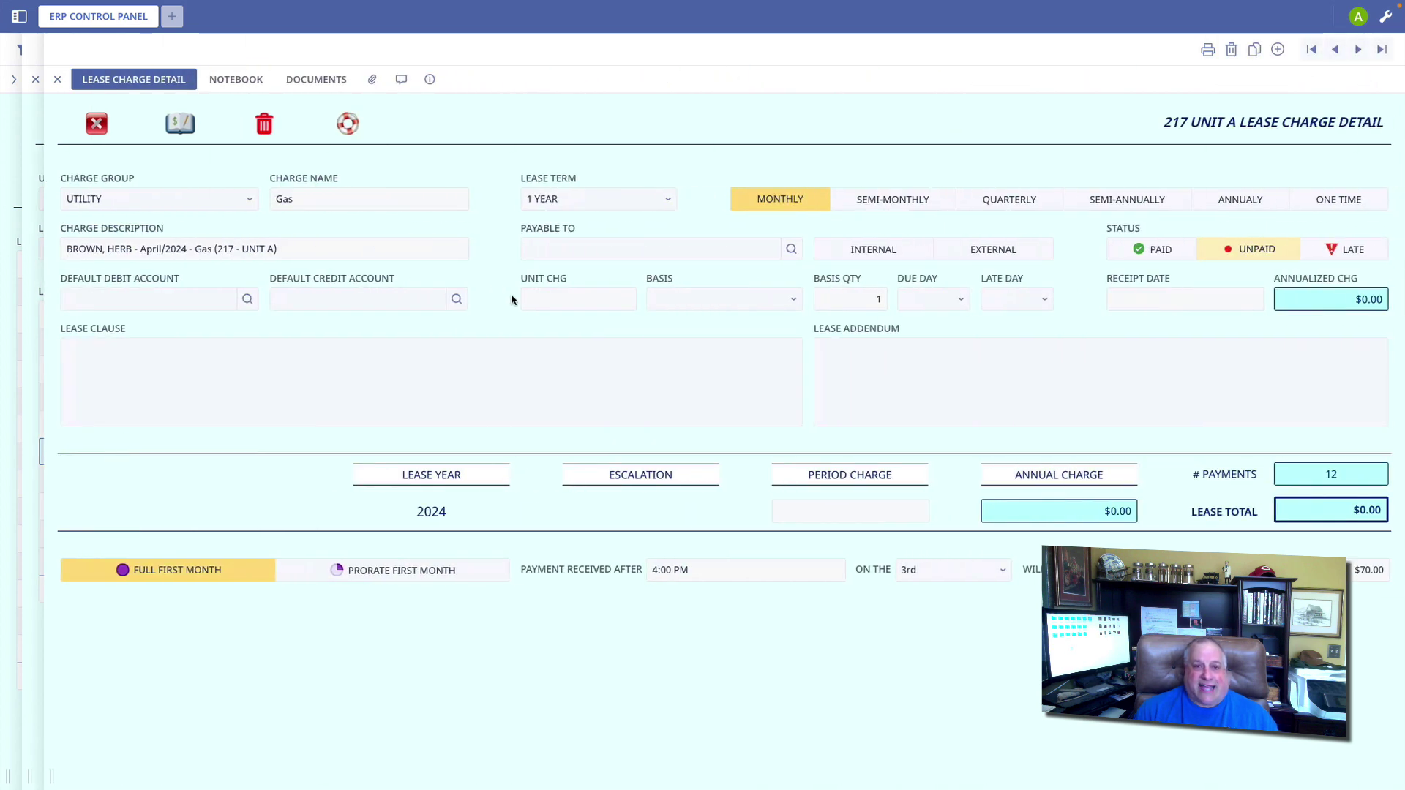
pyautogui.click(624, 303)
pyautogui.write('58')
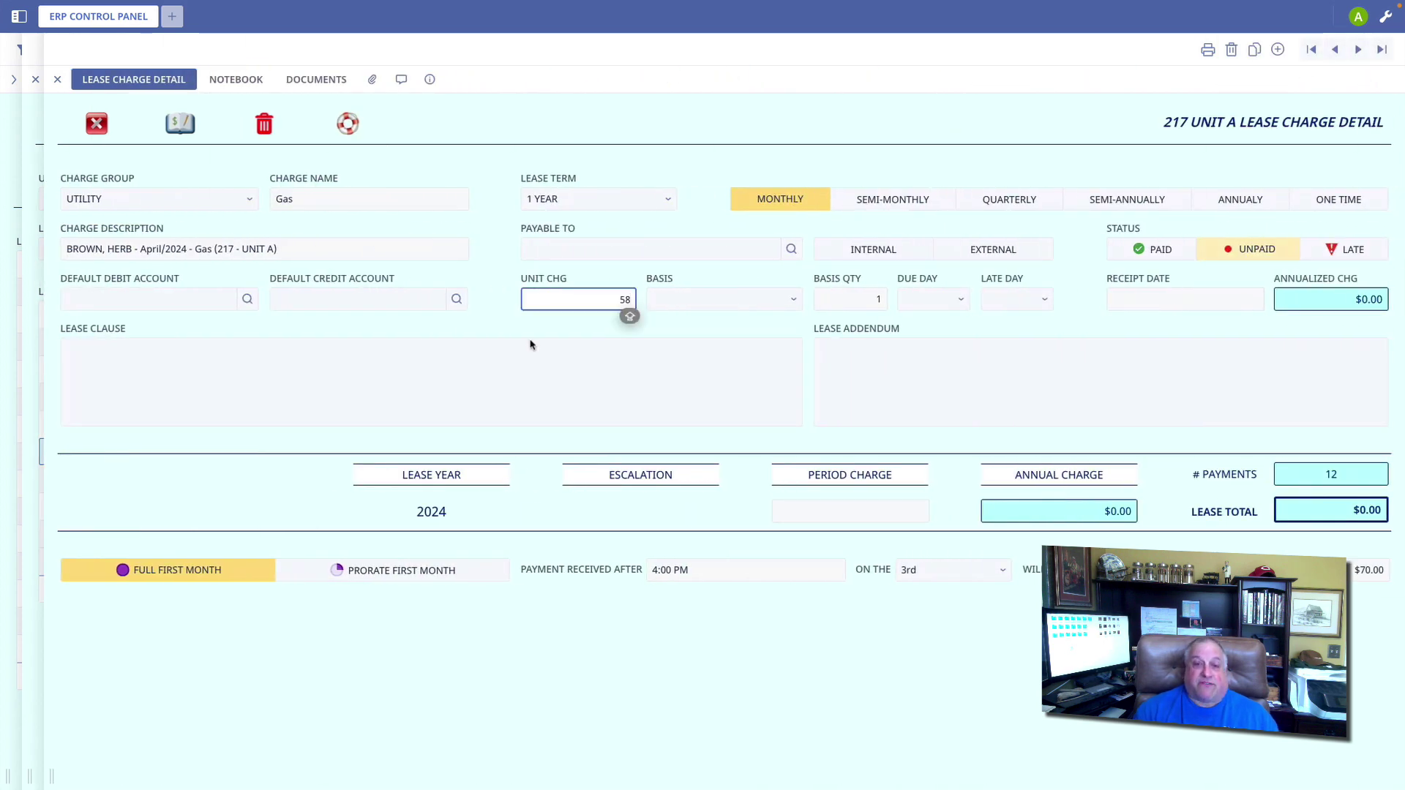
pyautogui.click(98, 126)
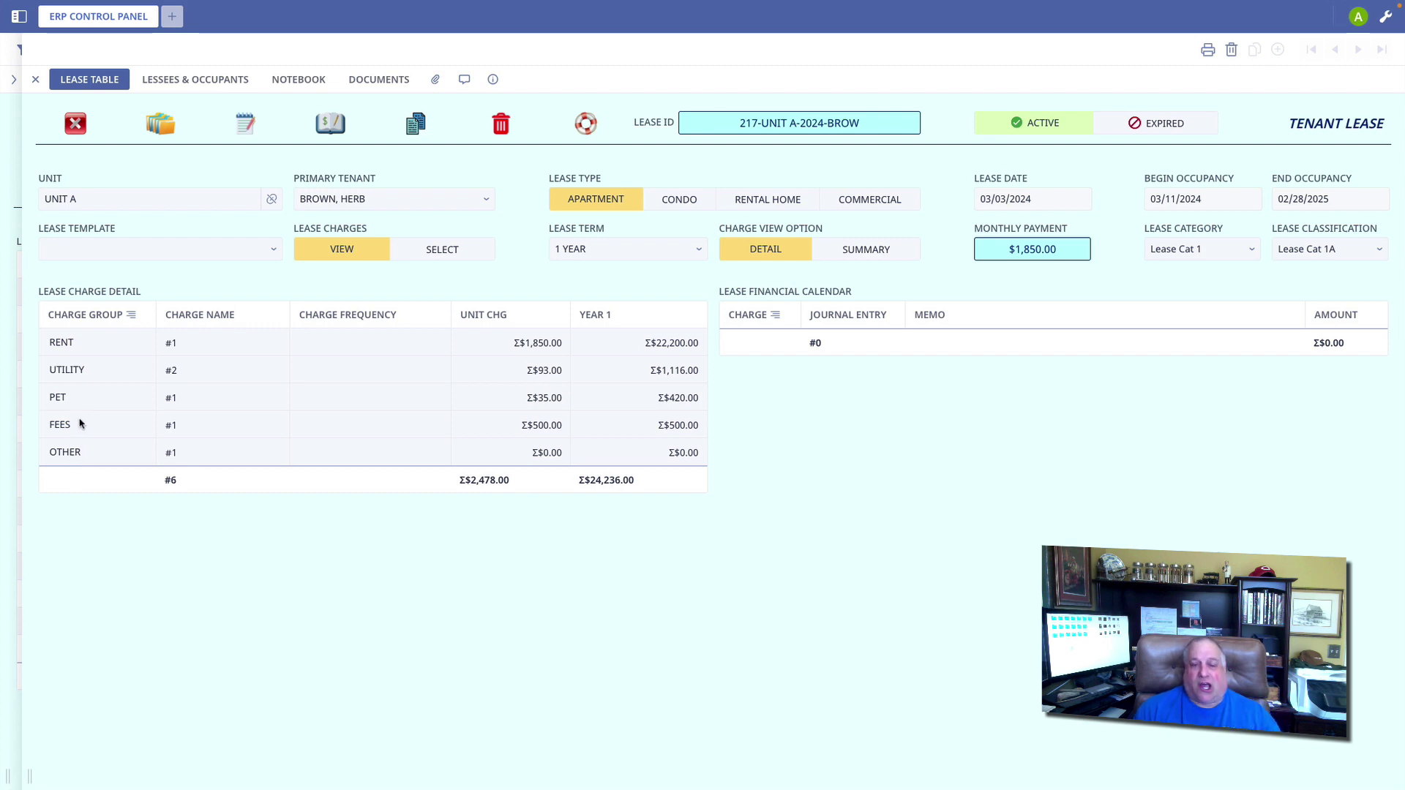
# Step: Set Pet Charge - Small's basis quantity to 2 pets, giving $840.00 a year
pyautogui.click(77, 400)
pyautogui.doubleClick(79, 427)
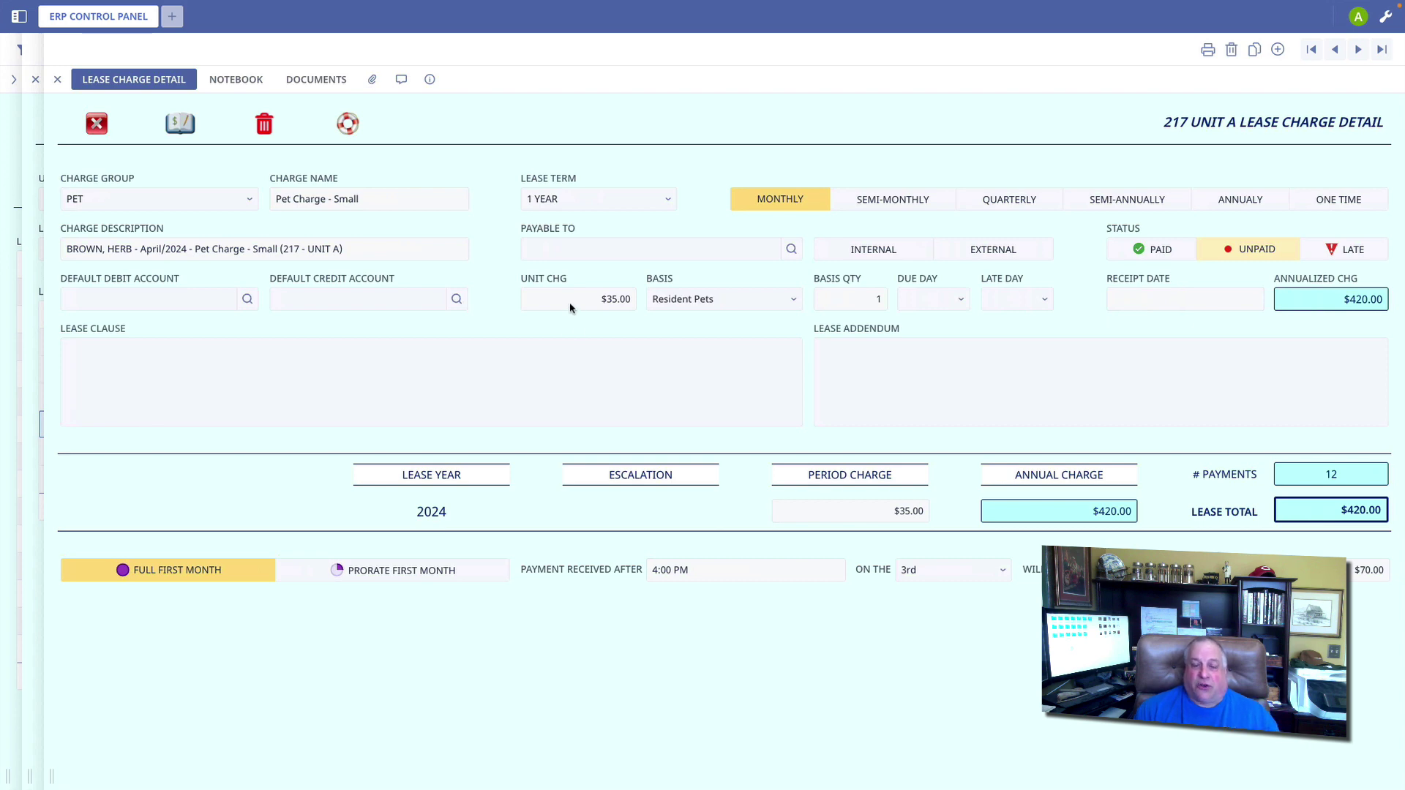
pyautogui.click(844, 300)
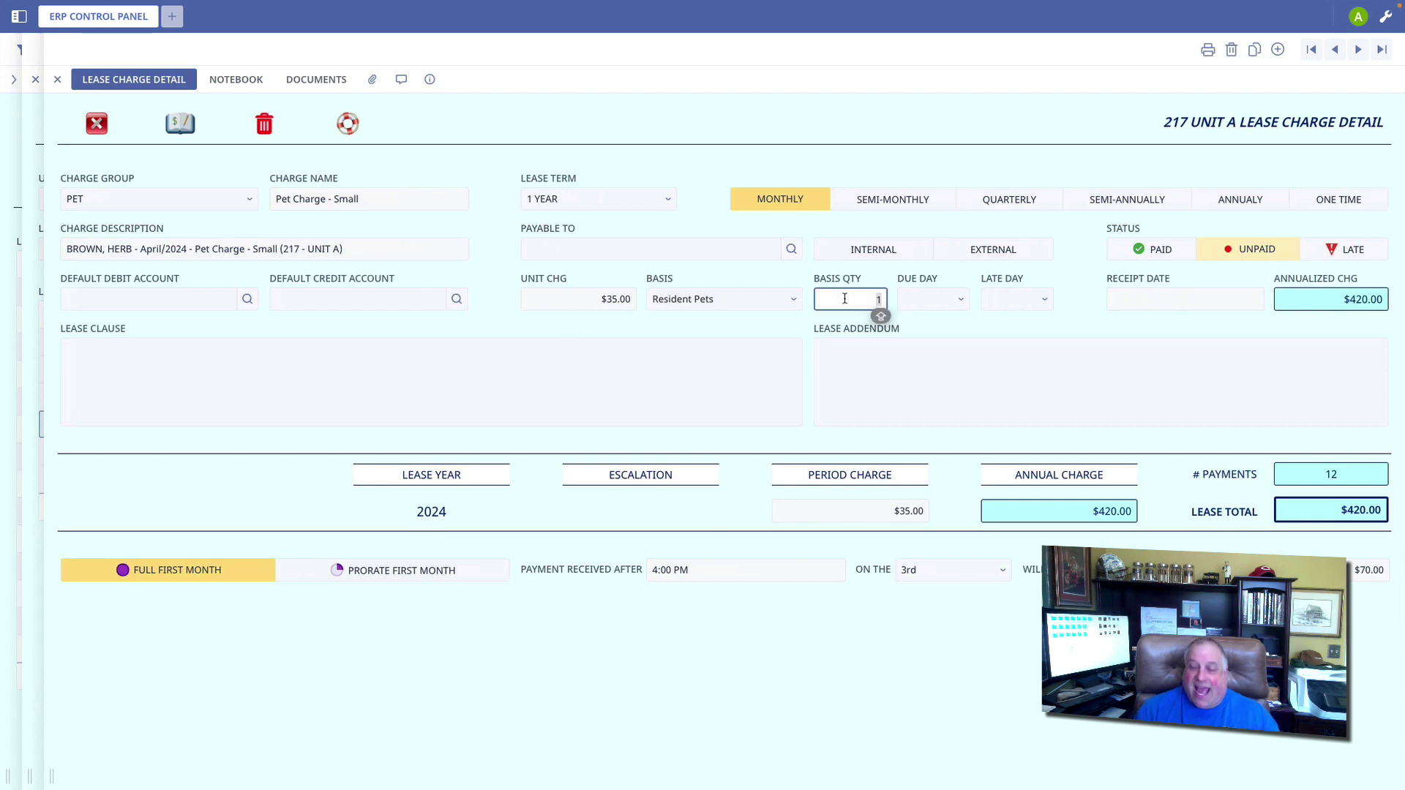
pyautogui.write('2')
pyautogui.press('Tab')
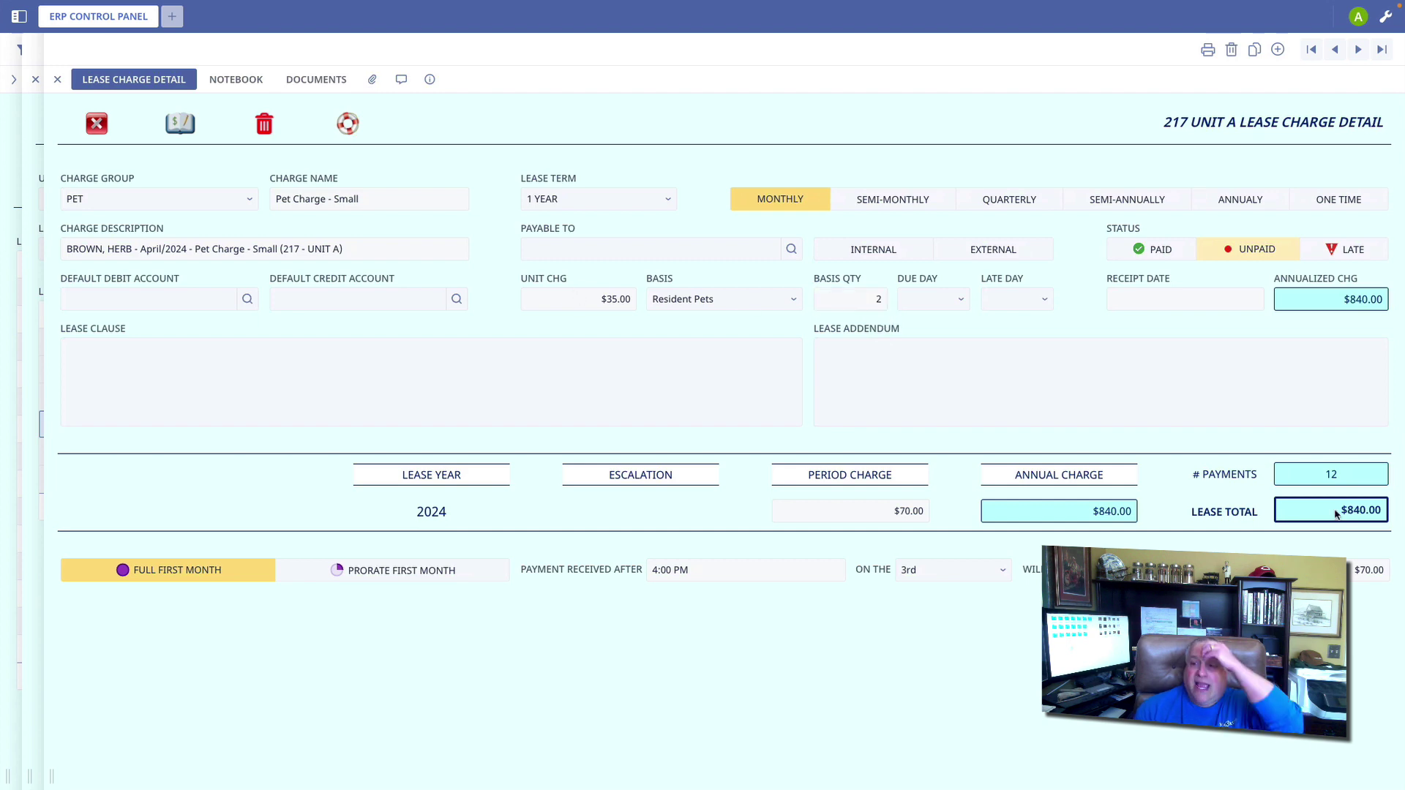
pyautogui.moveTo(1336, 510); pyautogui.dragTo(1391, 518)
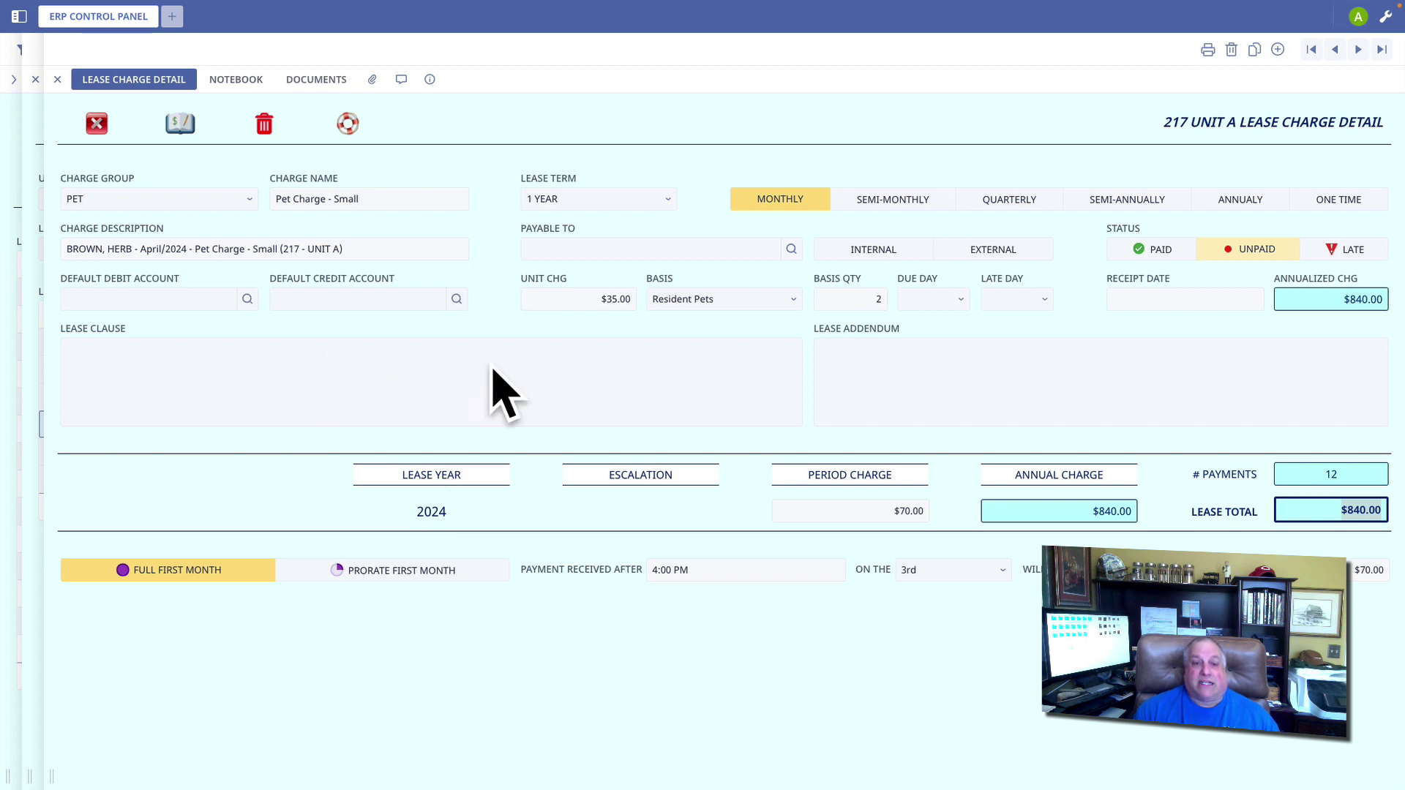
pyautogui.click(98, 126)
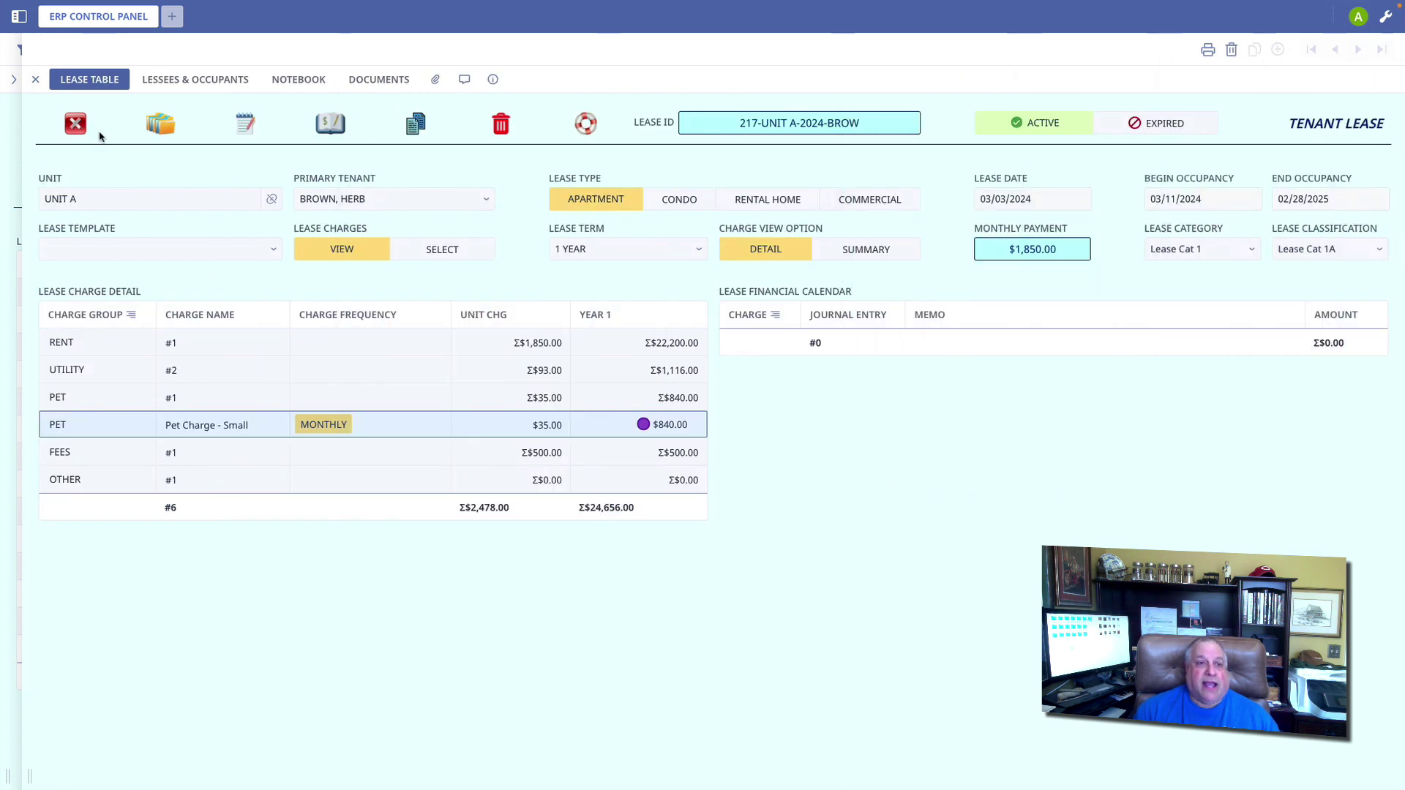
# Step: Generate the lease's financial calendar entries and review the RENT and PET groups
pyautogui.click(330, 125)
pyautogui.click(750, 239)
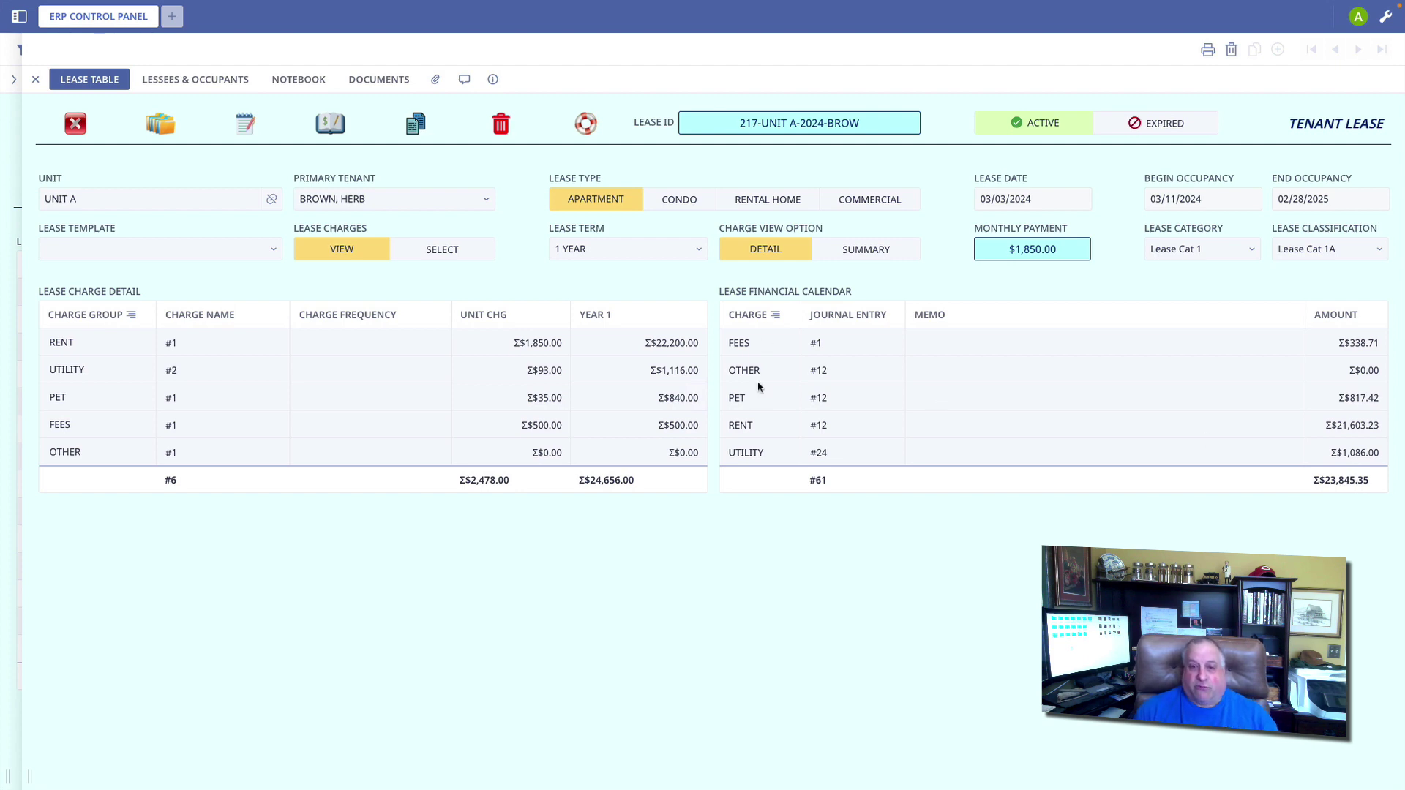
pyautogui.click(750, 428)
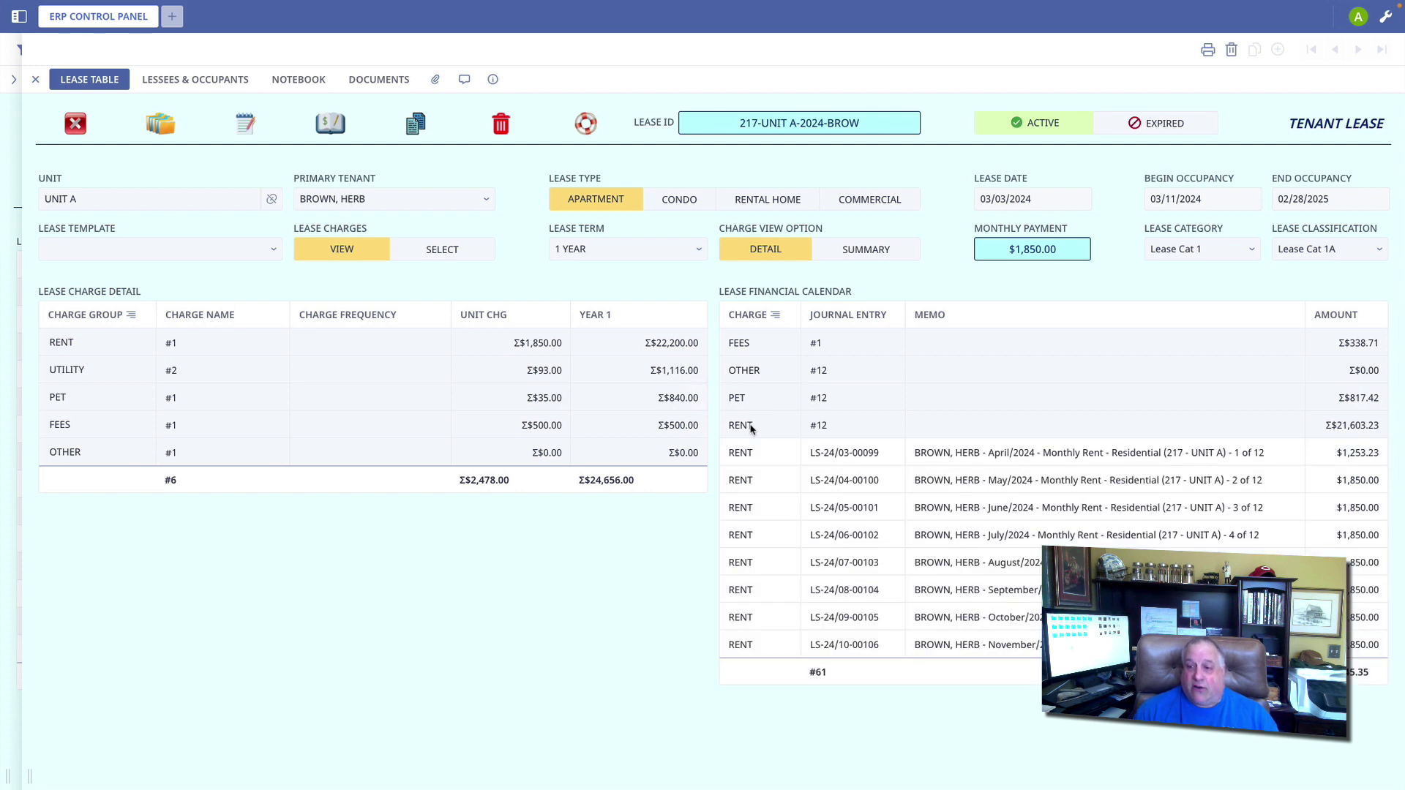
pyautogui.click(750, 430)
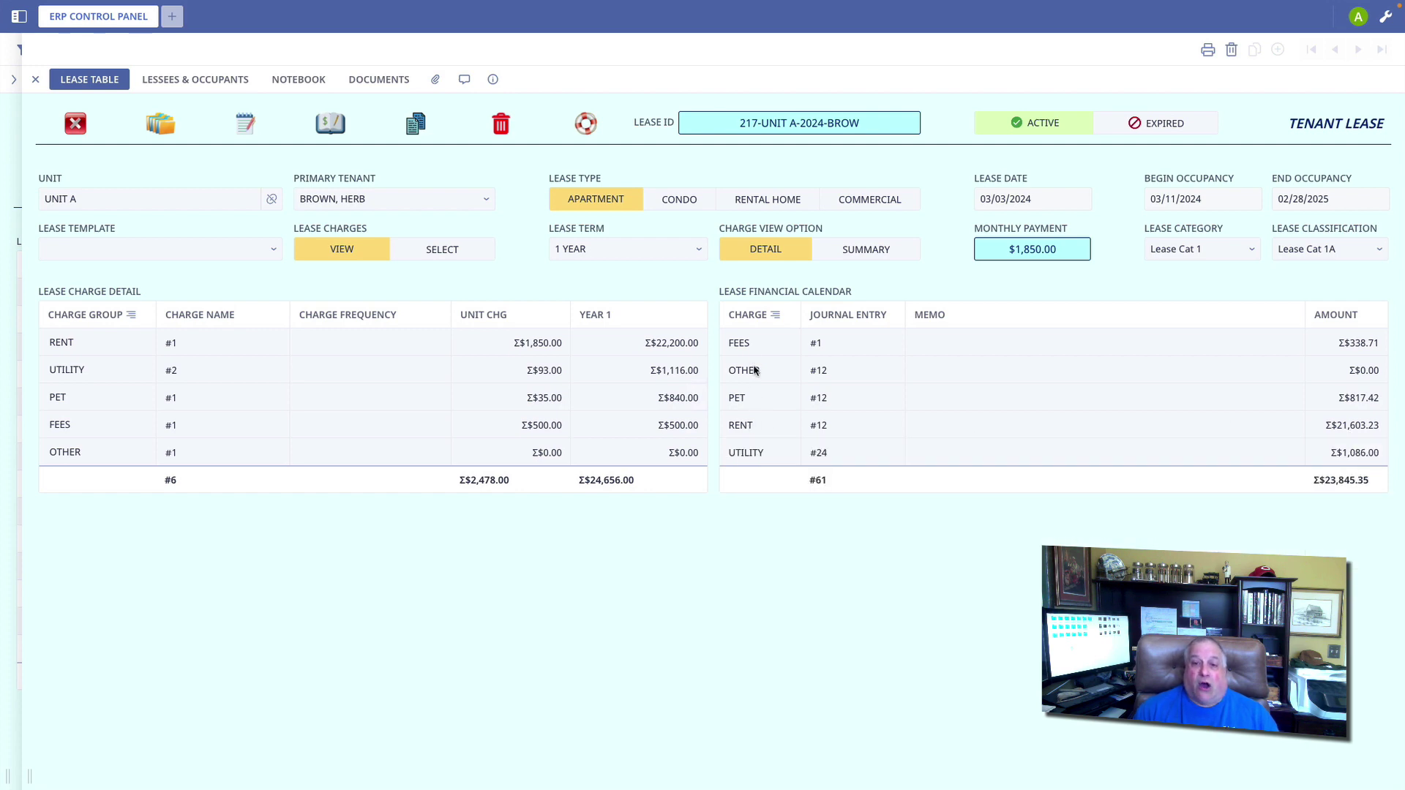
pyautogui.click(753, 399)
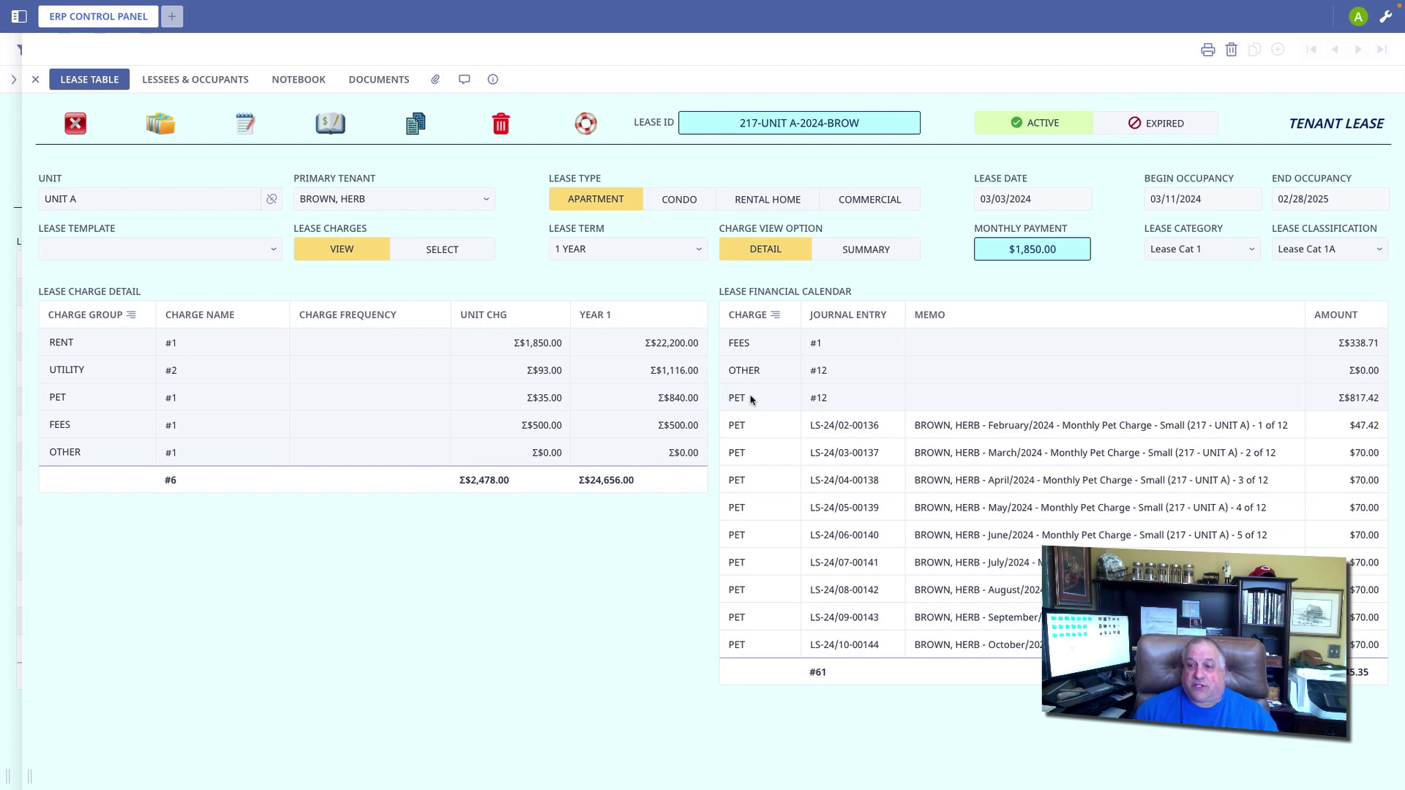
pyautogui.click(753, 400)
# Step: Inspect the July utility journal entry, then collapse the UTILITY calendar group
pyautogui.click(752, 453)
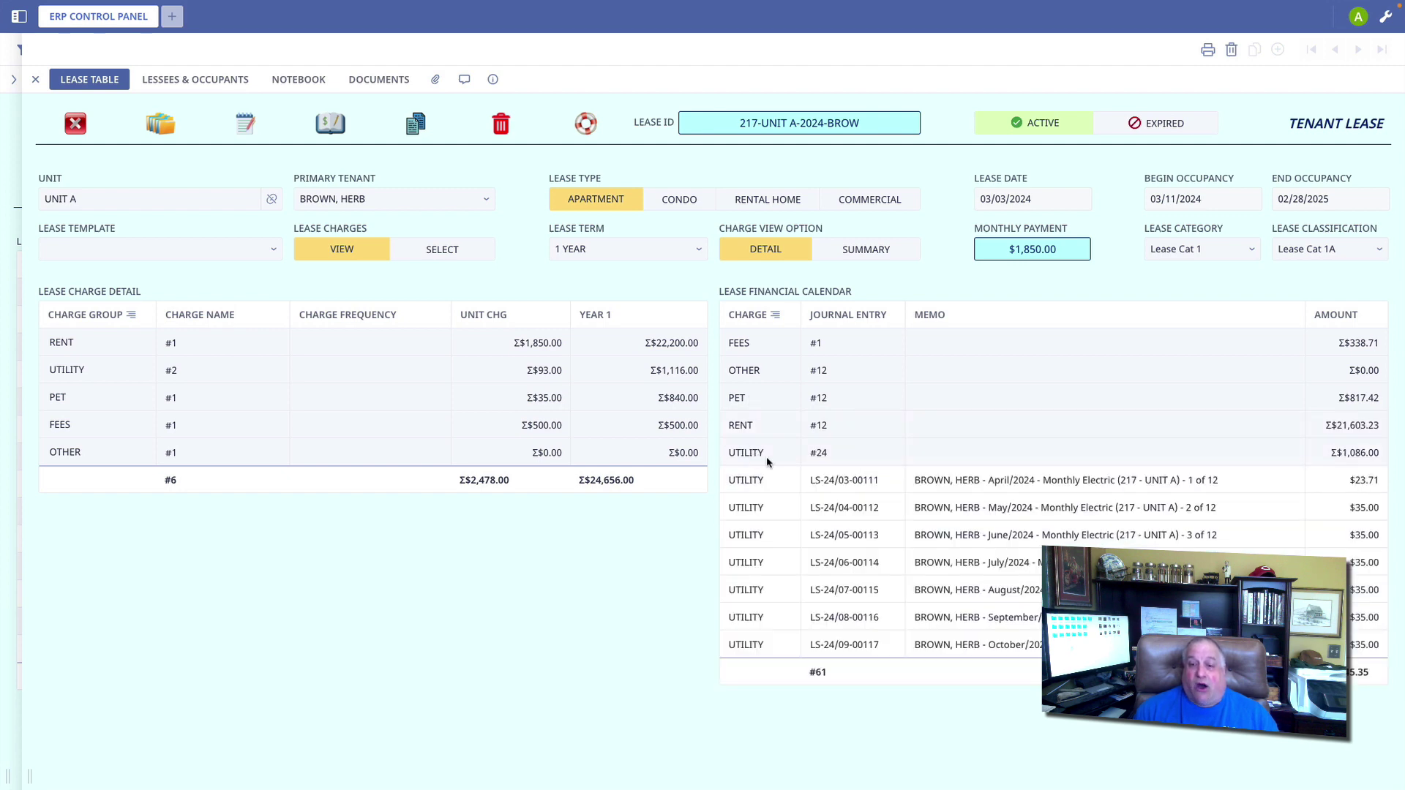
pyautogui.doubleClick(914, 572)
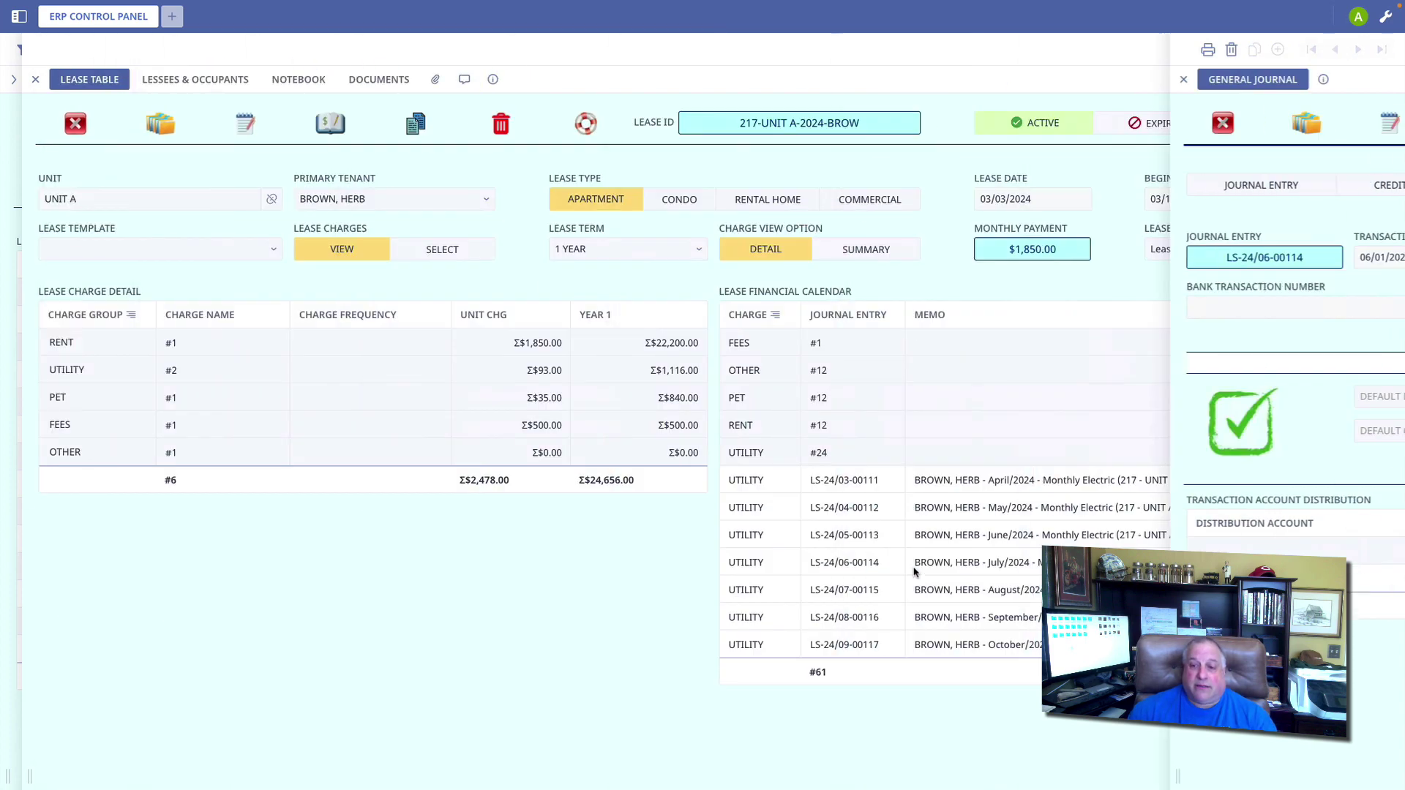
pyautogui.press('Escape')
pyautogui.scroll(-5, 914, 524)
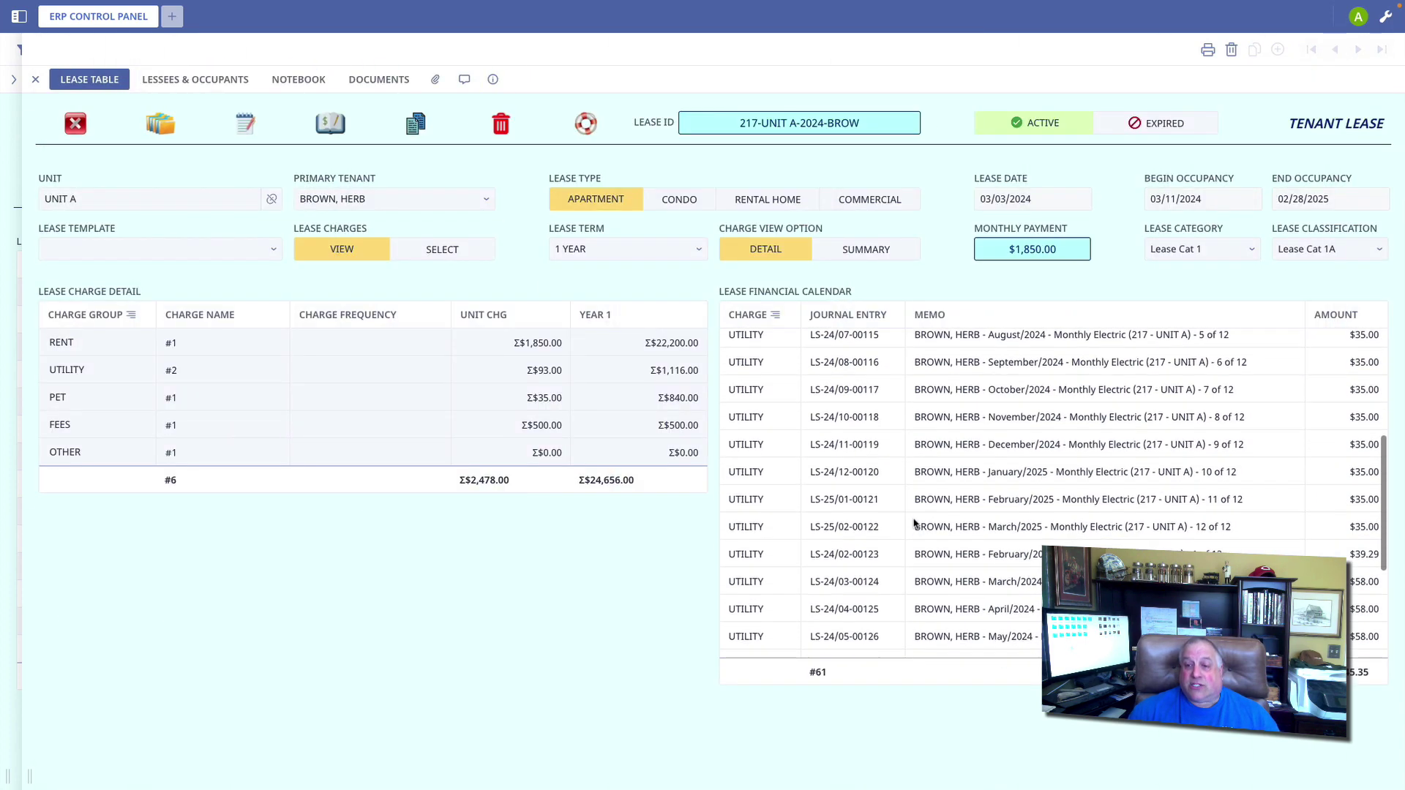
pyautogui.scroll(-4, 914, 524)
pyautogui.scroll(9, 914, 524)
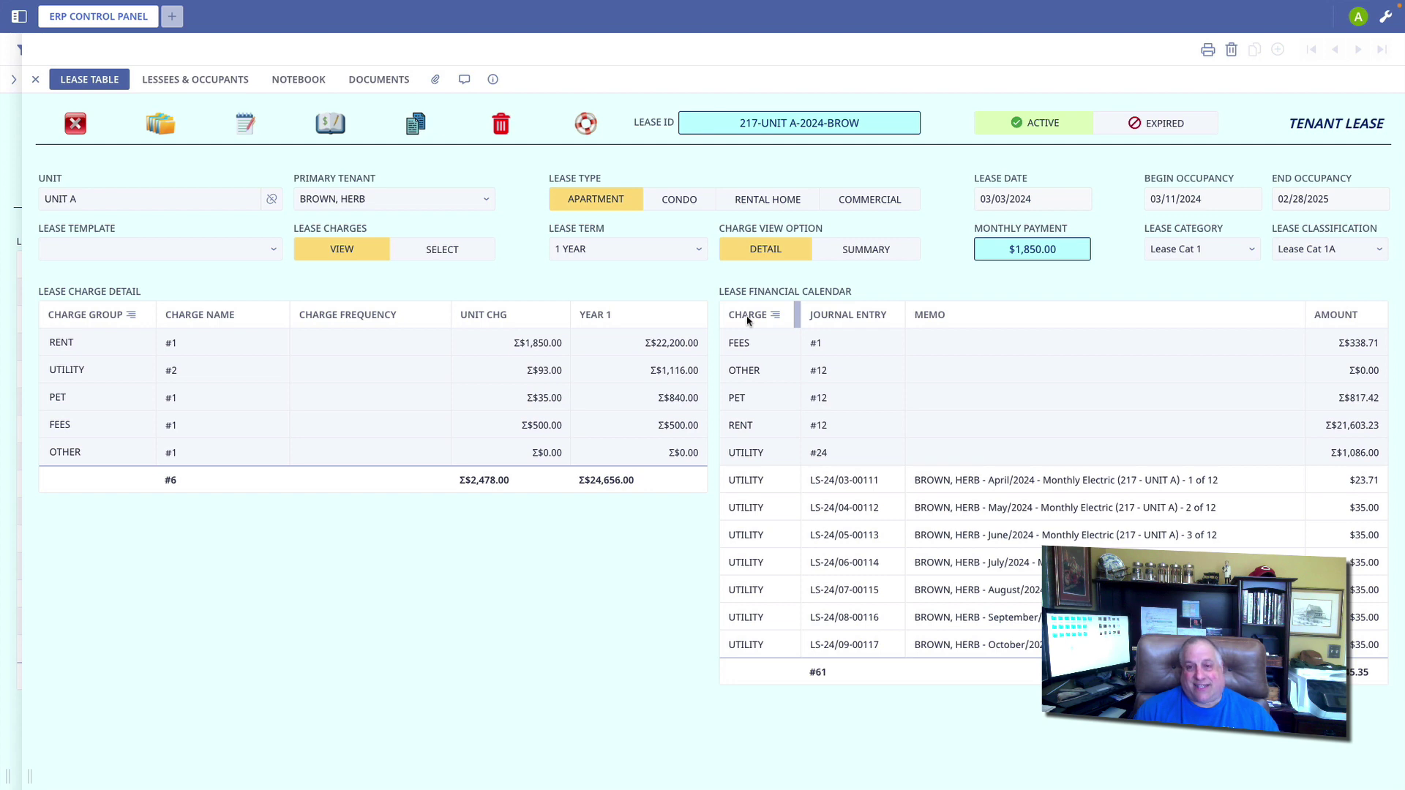
pyautogui.click(742, 455)
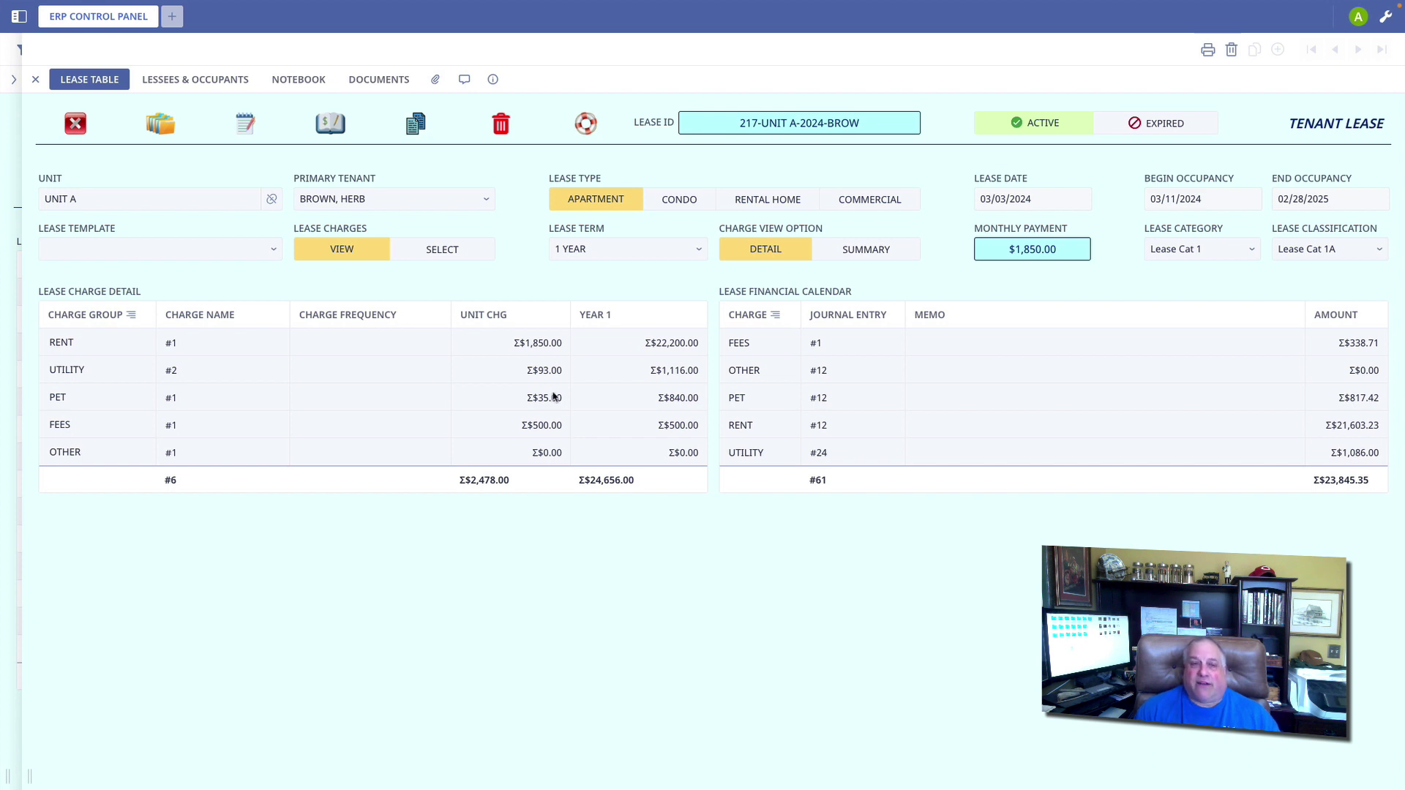
# Step: Create a new document for the 217-UNIT A-2024-BROW lease with the Residential Lease Agreement form in Lease Cat 1
pyautogui.click(160, 126)
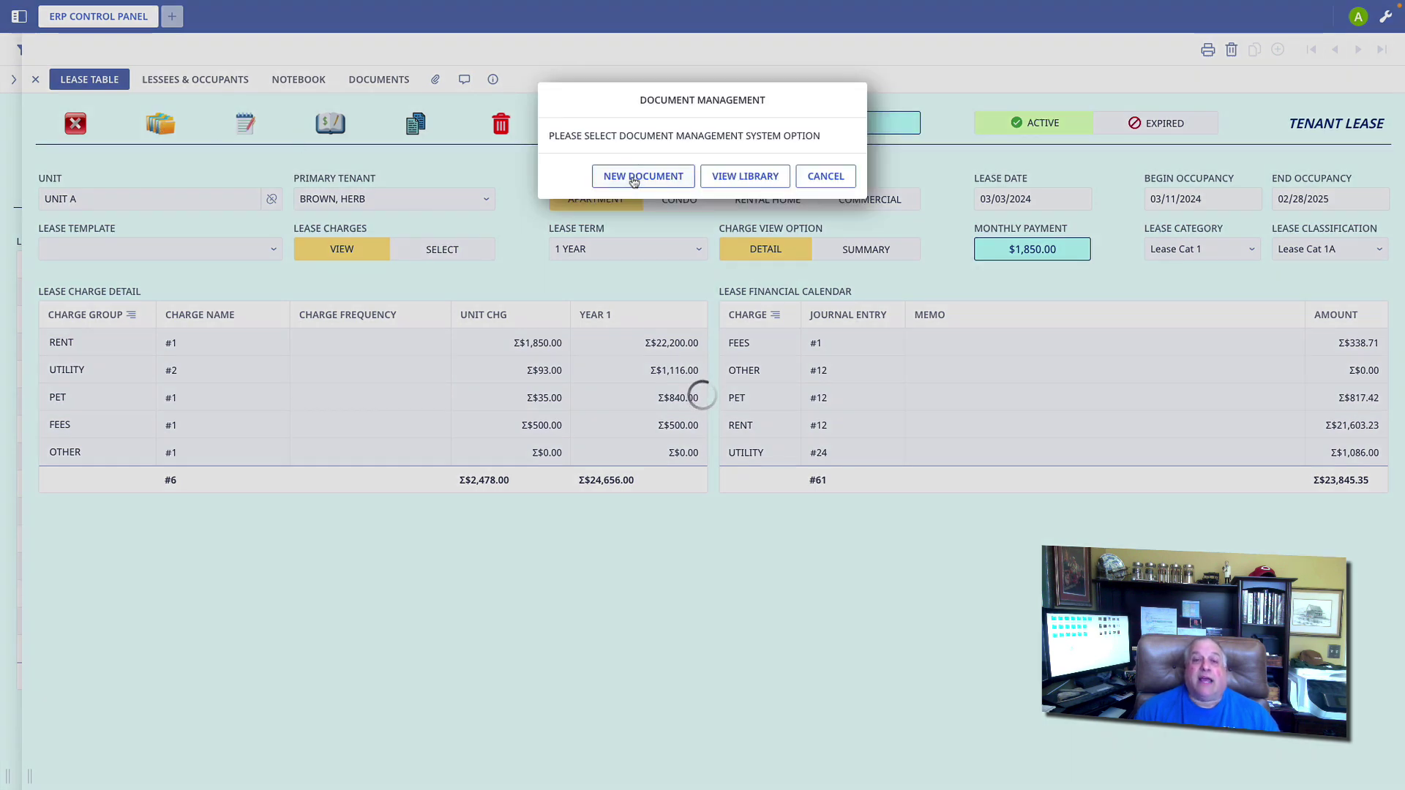
pyautogui.click(633, 180)
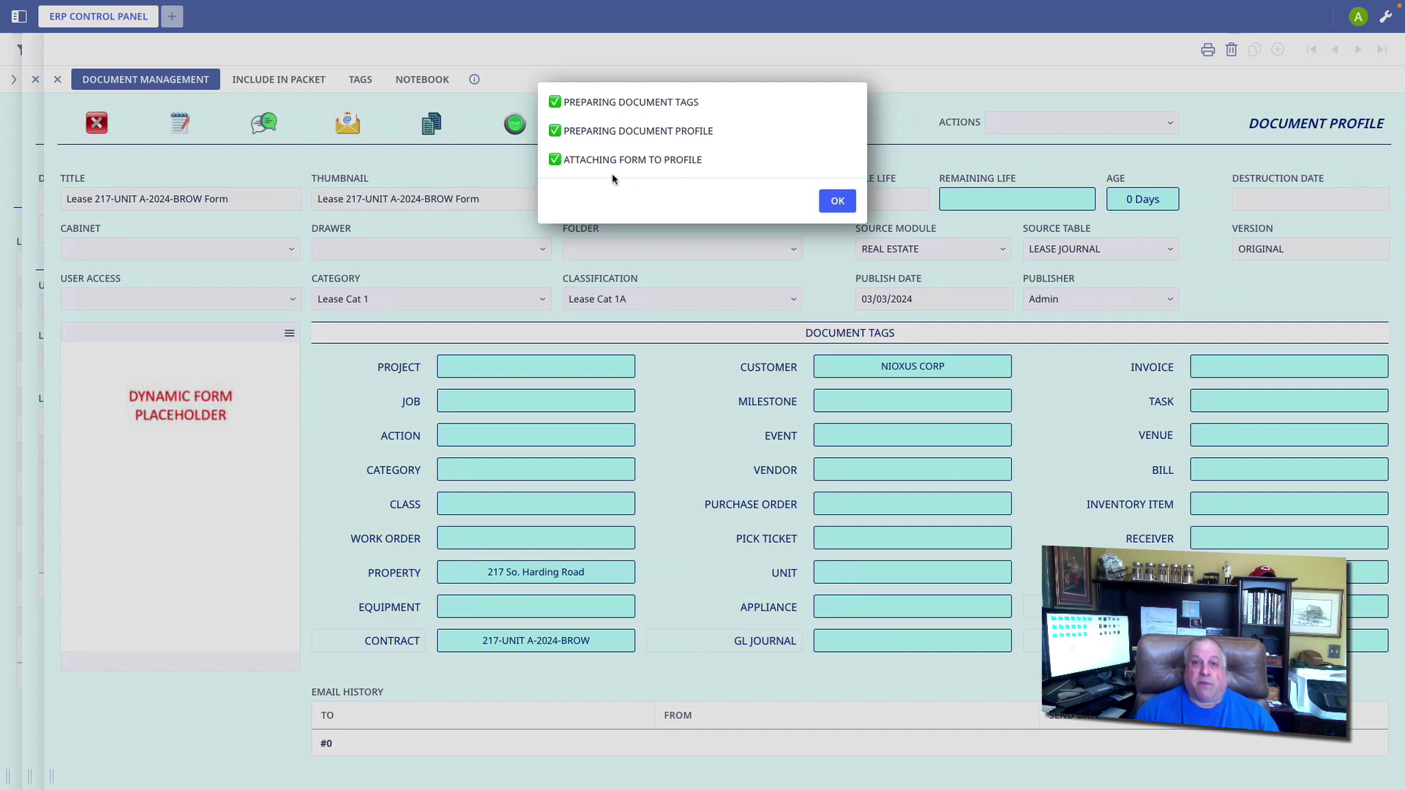
pyautogui.click(835, 203)
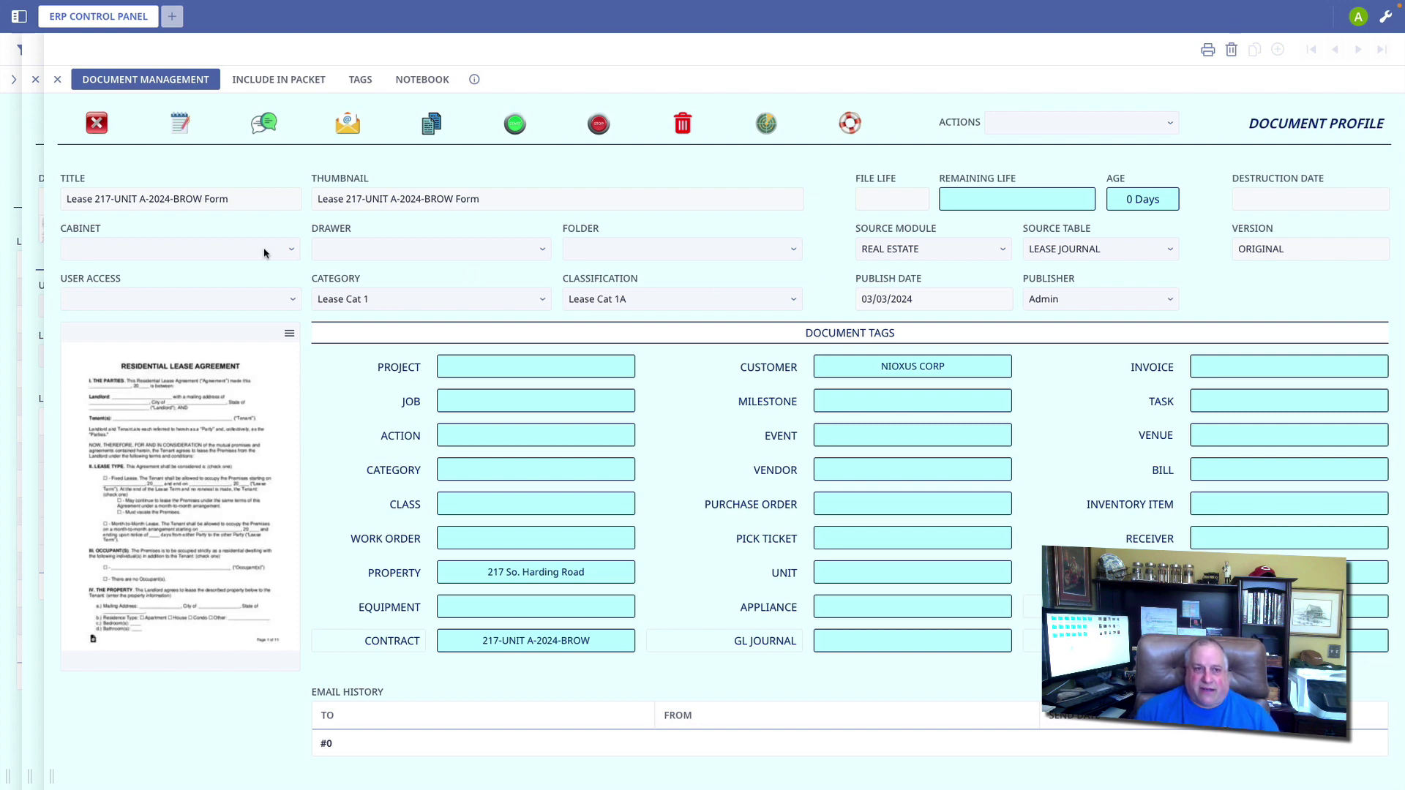
# Step: Review the cabinet, drawer and folder choices for the document, leaving them unchanged
pyautogui.click(238, 250)
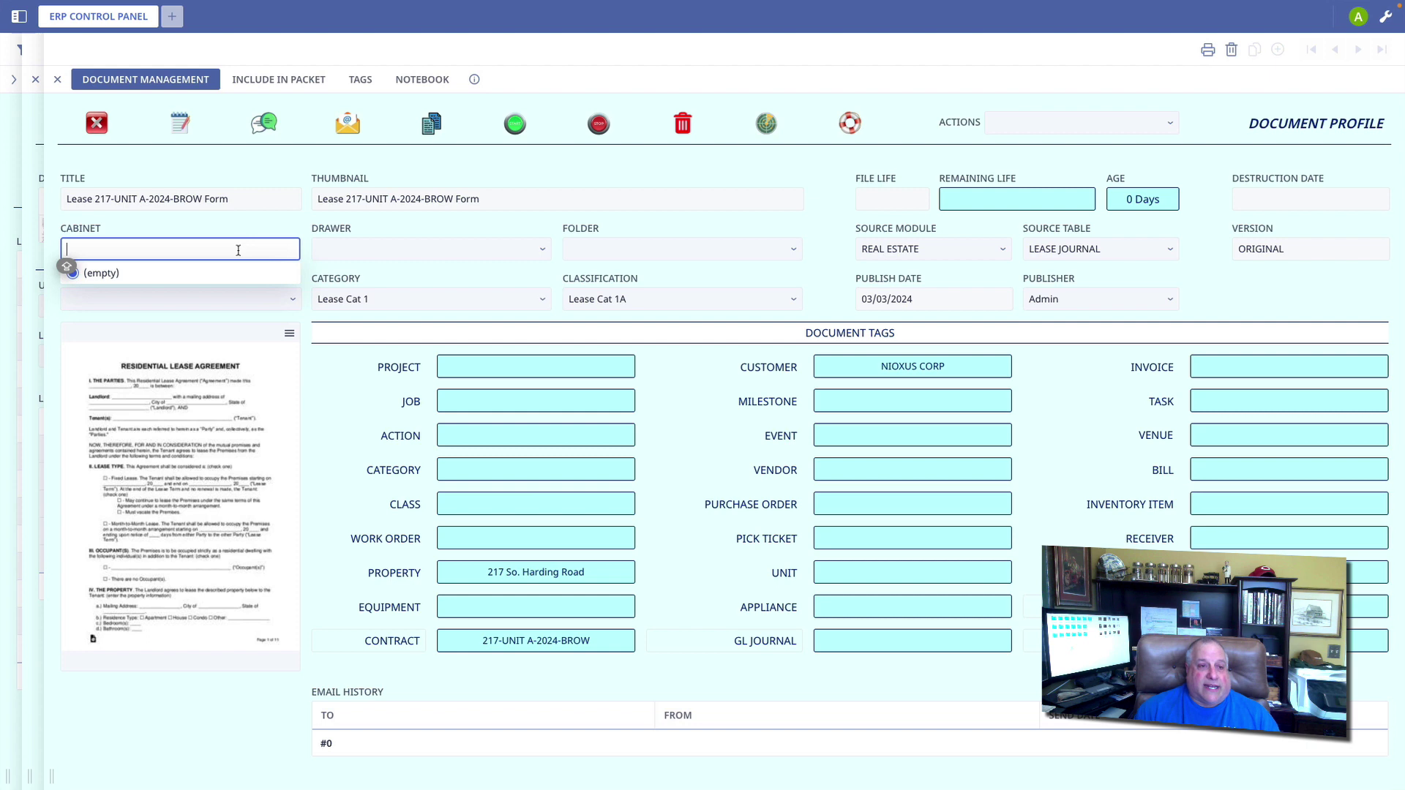
pyautogui.click(333, 251)
pyautogui.click(594, 252)
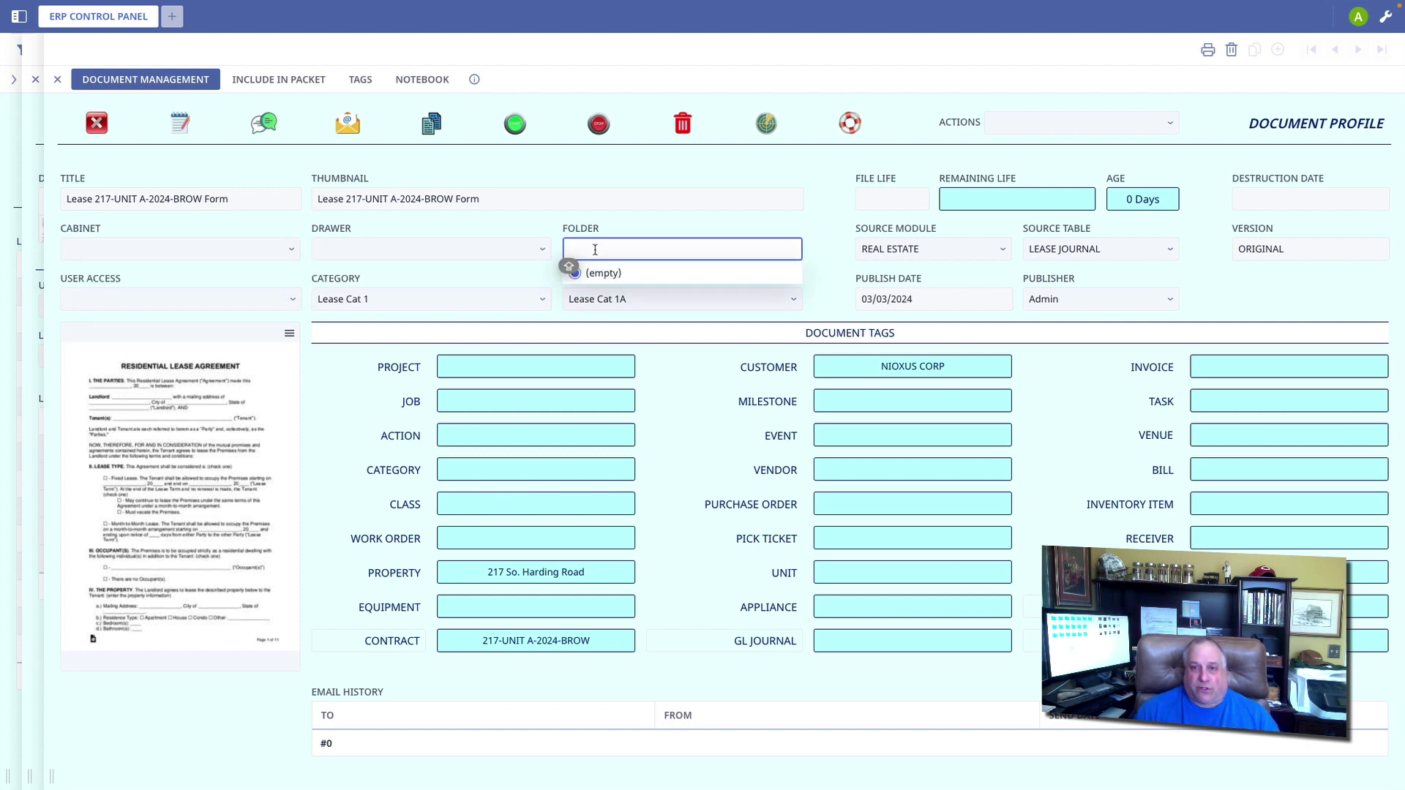
pyautogui.click(825, 233)
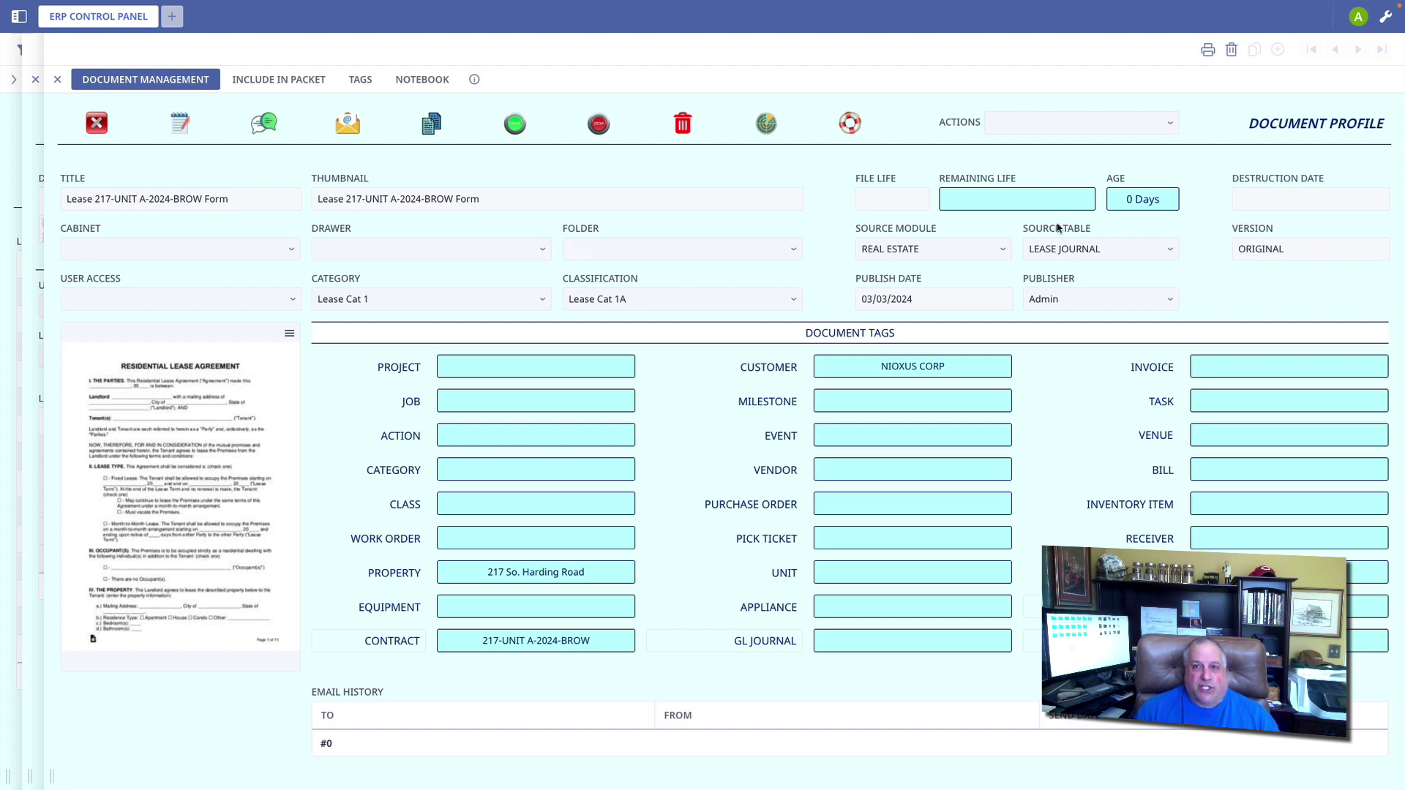
# Step: Set the document's file life to 60, leaving 1,826 days until its 03/03/2029 destruction date
pyautogui.click(881, 199)
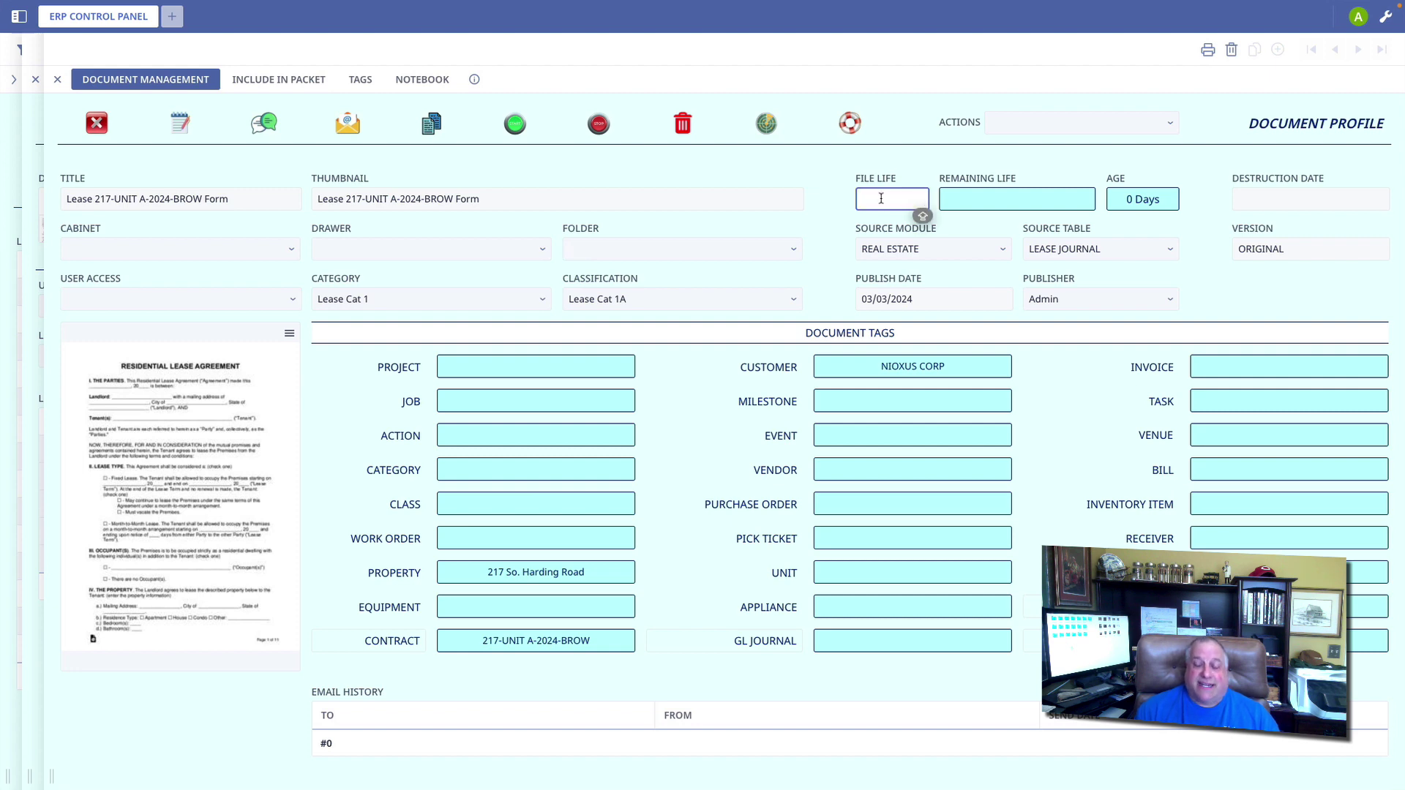
pyautogui.write('60')
pyautogui.press('Tab')
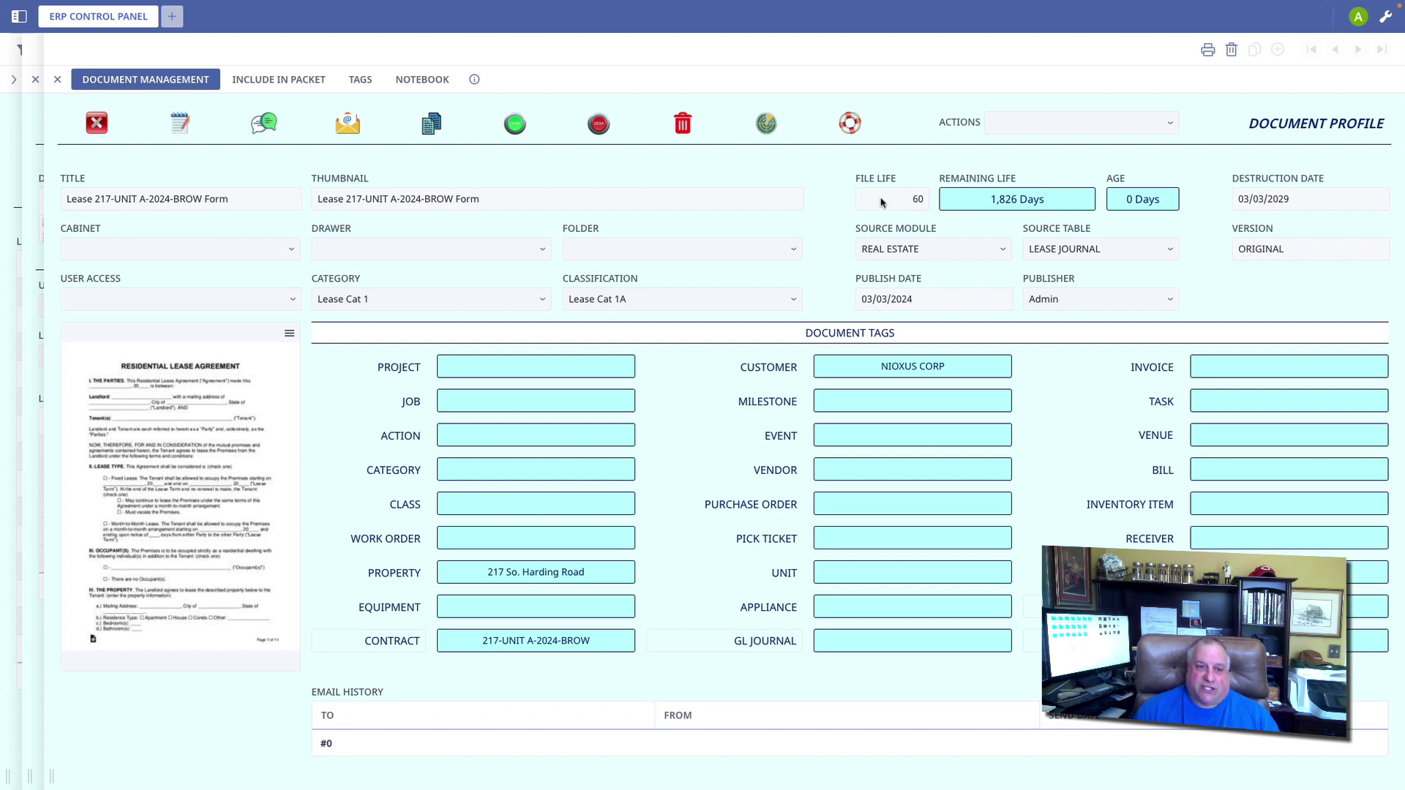
pyautogui.click(1008, 123)
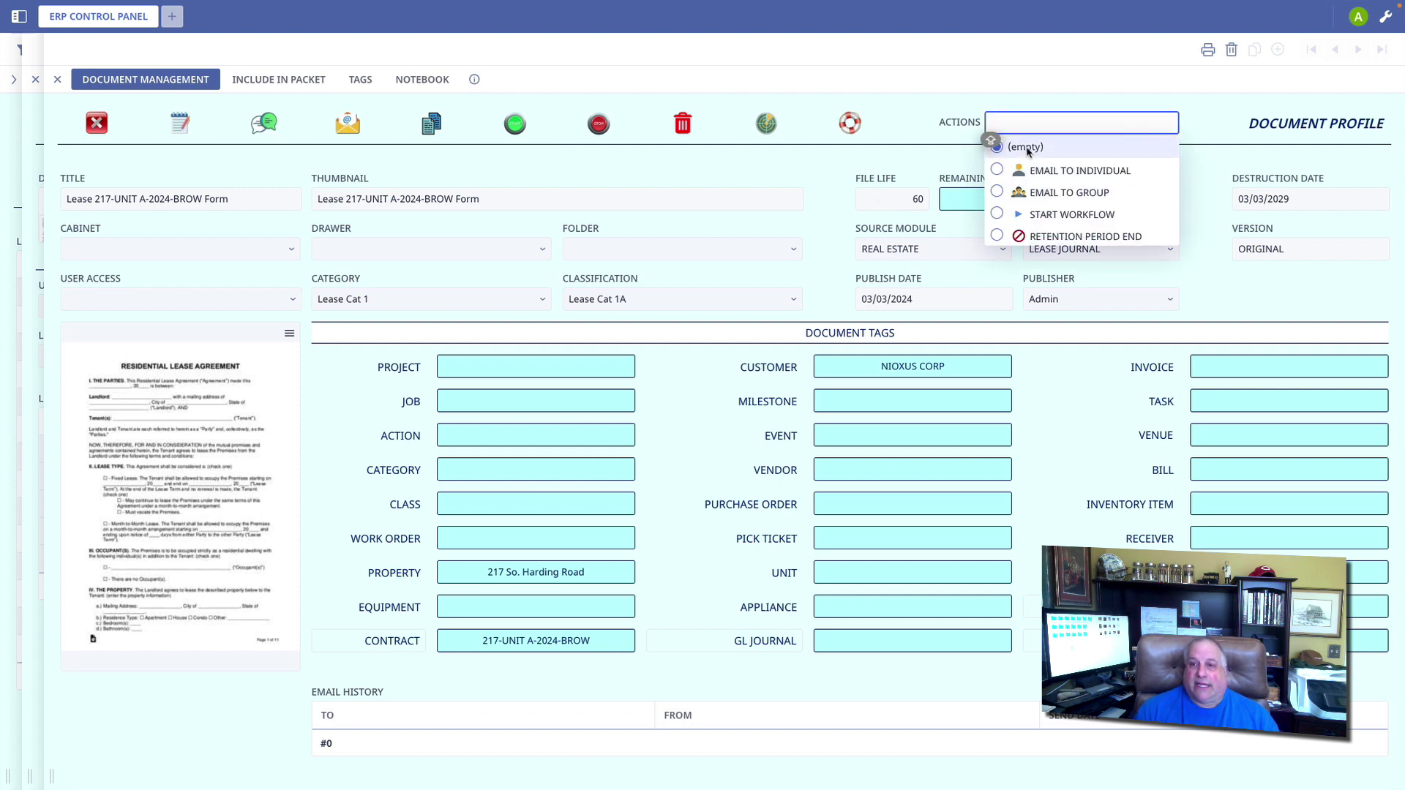
# Step: E-mail the lease document to the tenant as the individual recipient, entering the tenant's e-mail address
pyautogui.click(1034, 171)
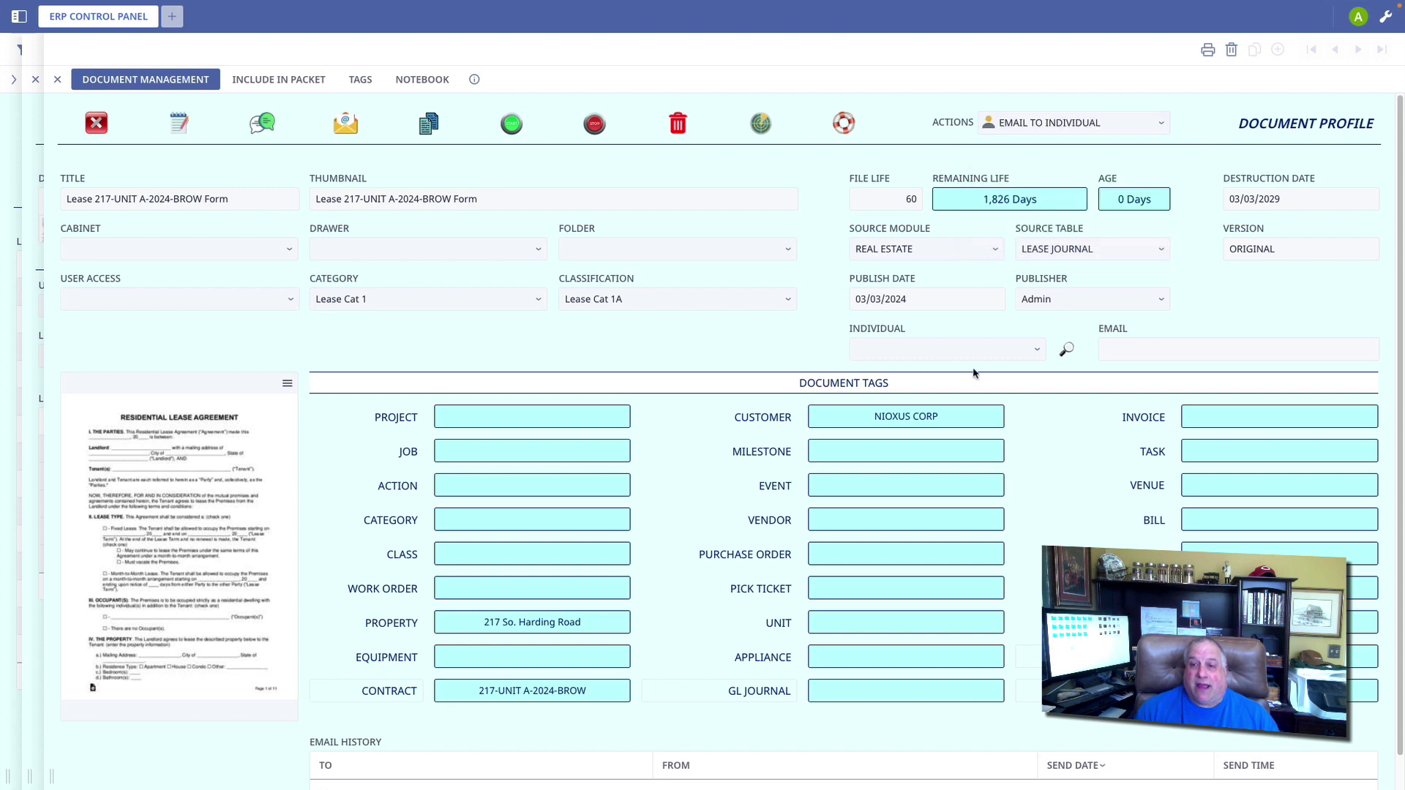
pyautogui.click(920, 351)
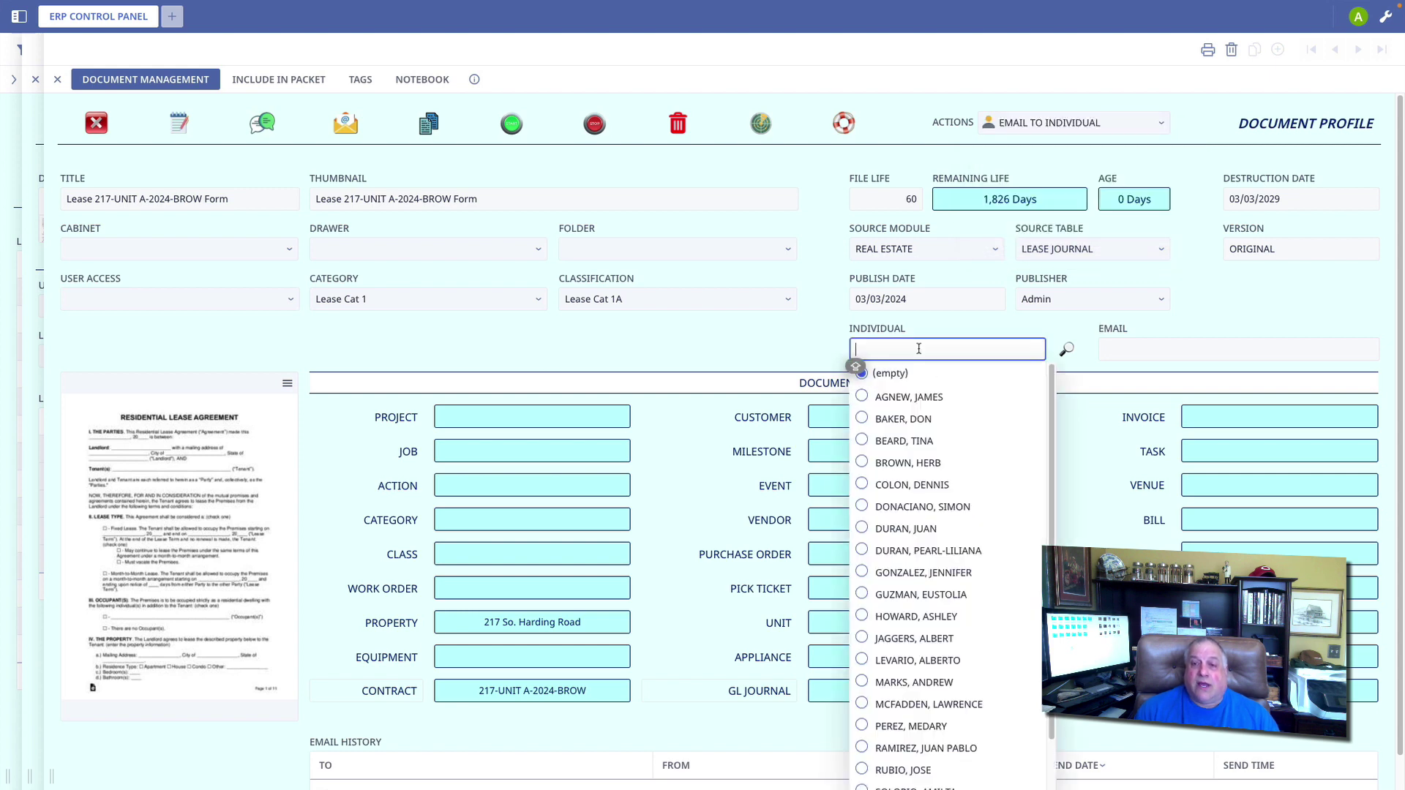
pyautogui.click(916, 464)
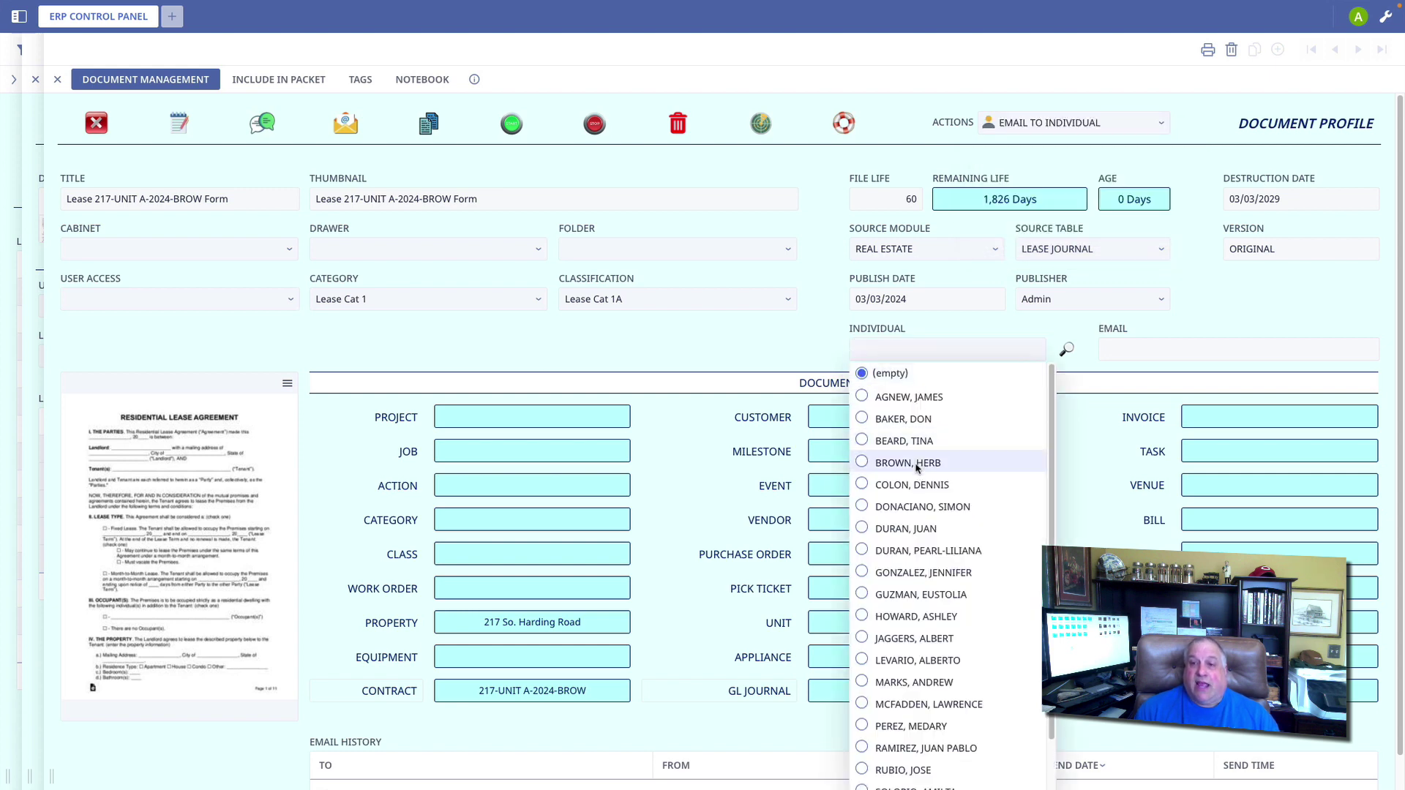
pyautogui.click(1124, 347)
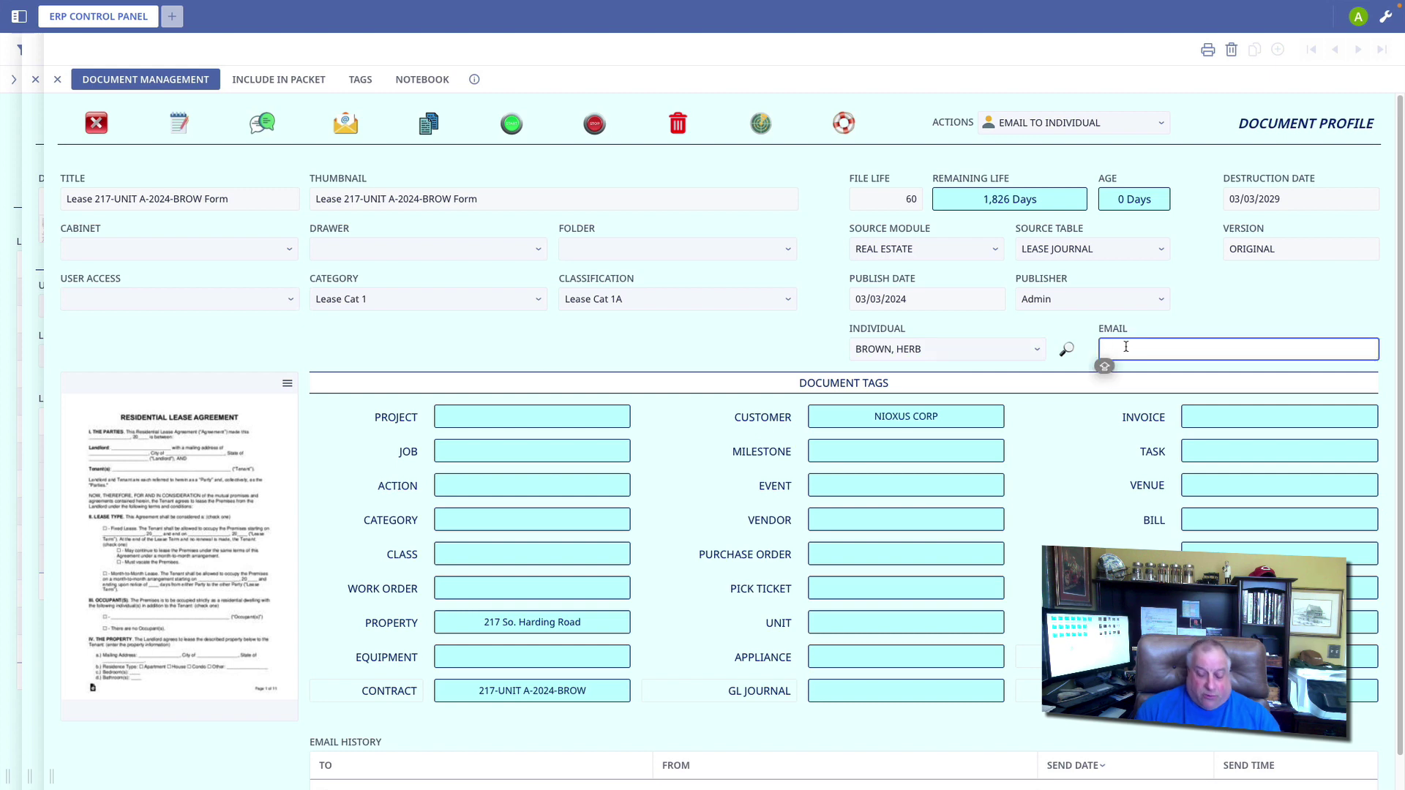
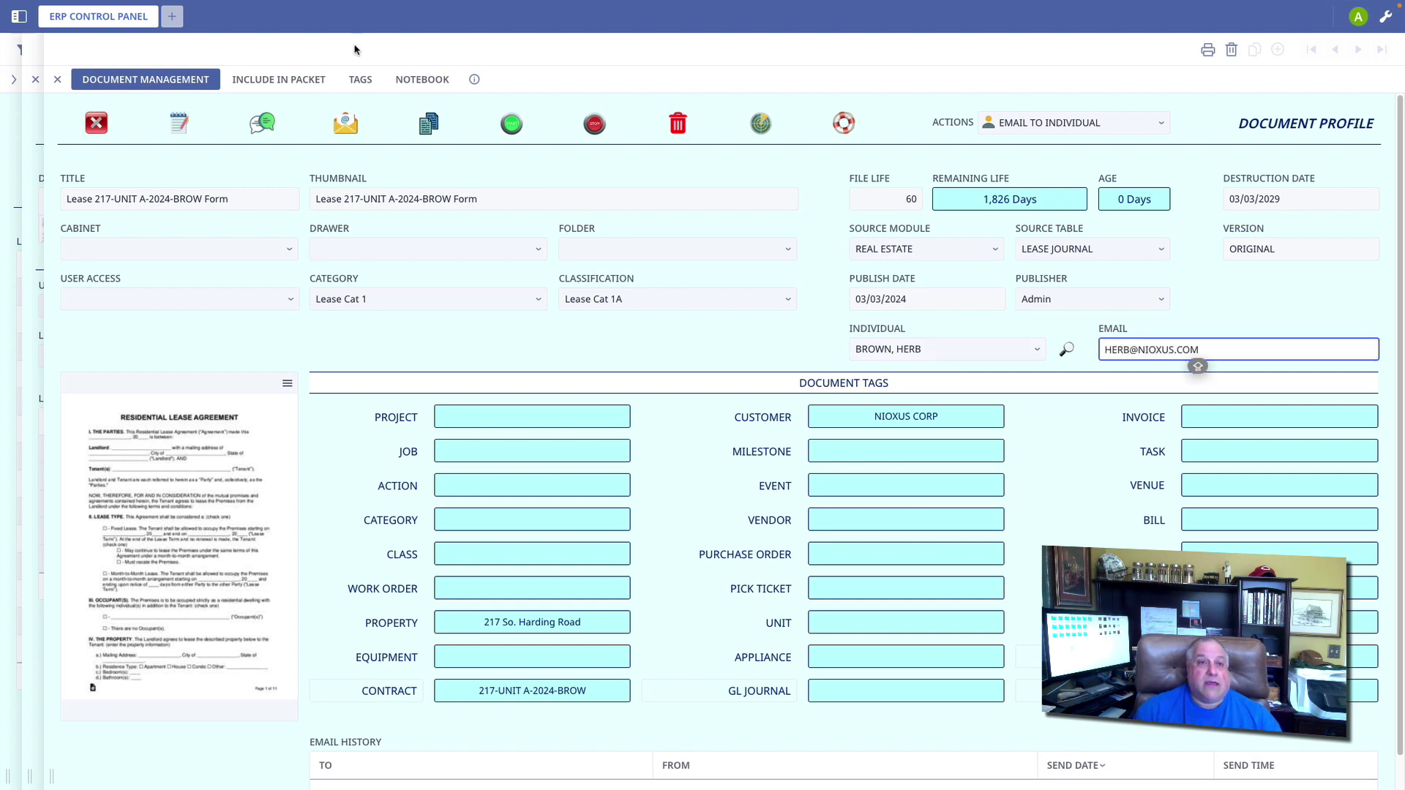
pyautogui.click(345, 124)
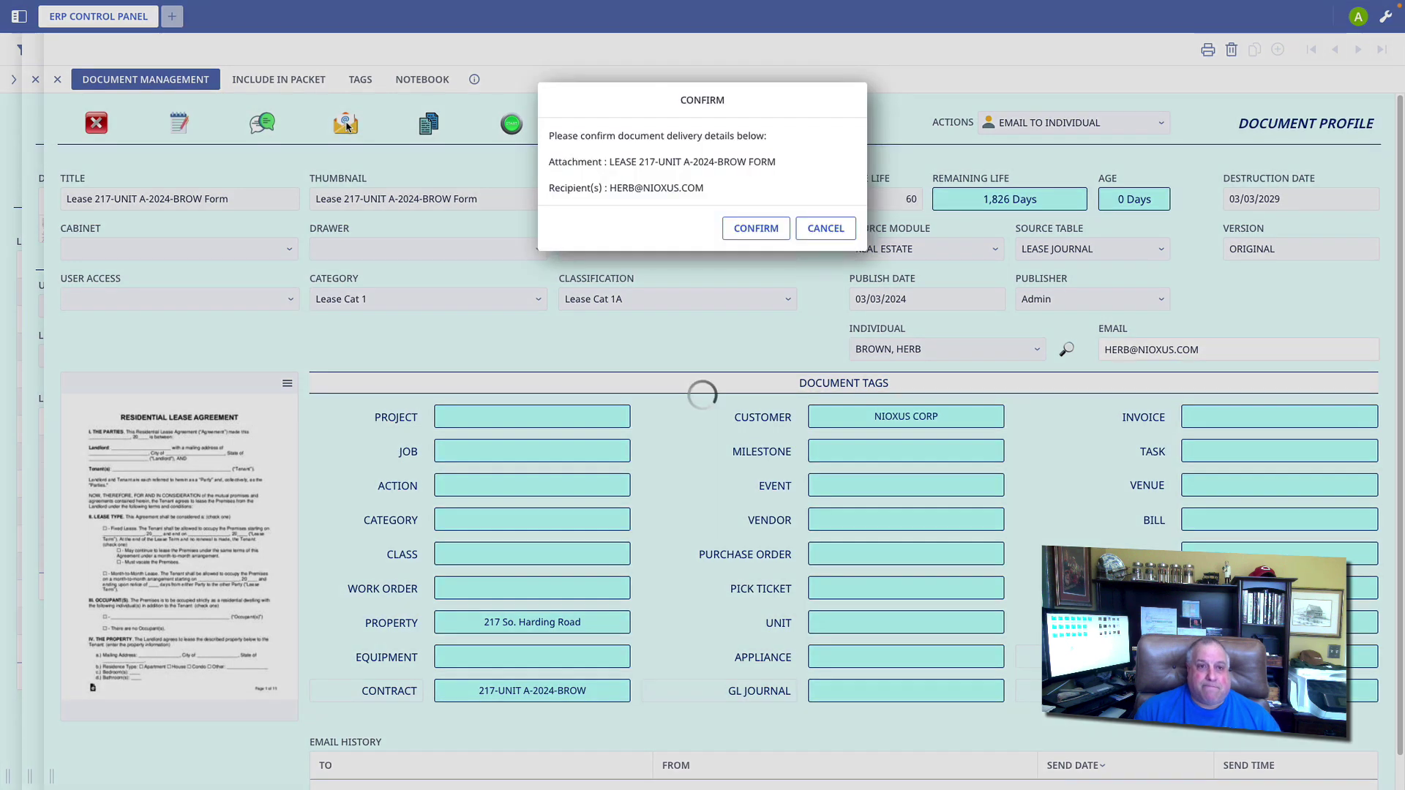
# Step: Confirm the e-mail details, view the outgoing e-mail record, then return to the tenant lease
pyautogui.click(761, 228)
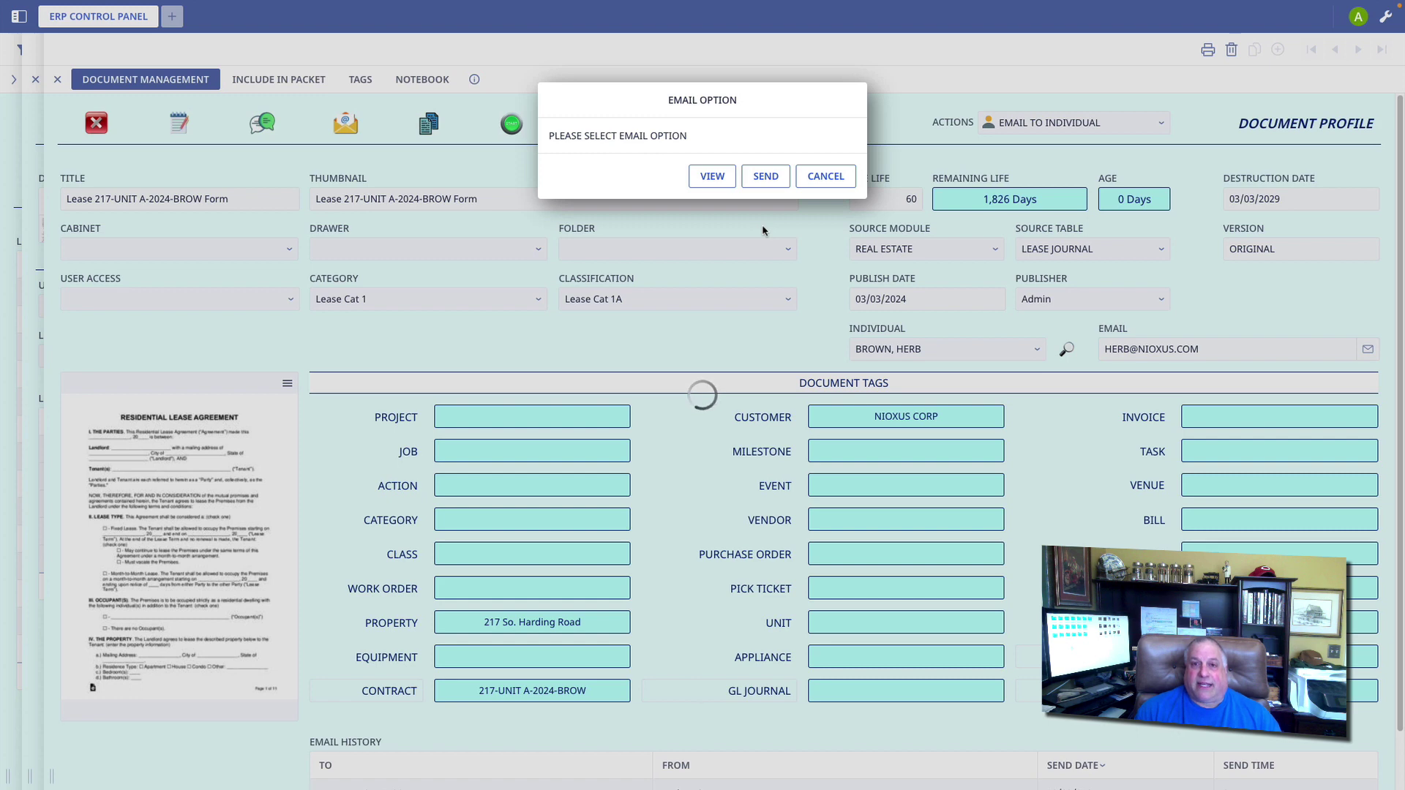
pyautogui.click(706, 177)
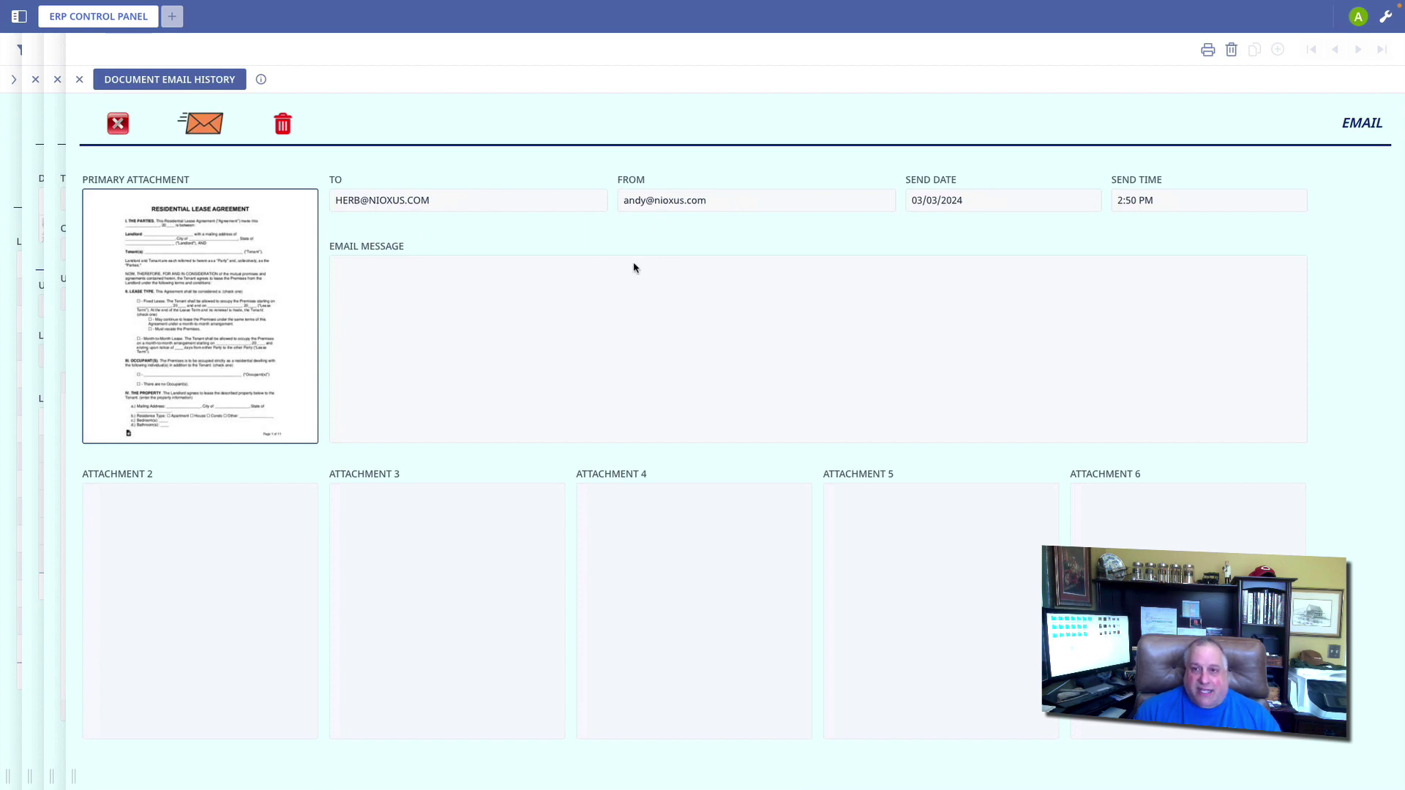
pyautogui.click(203, 128)
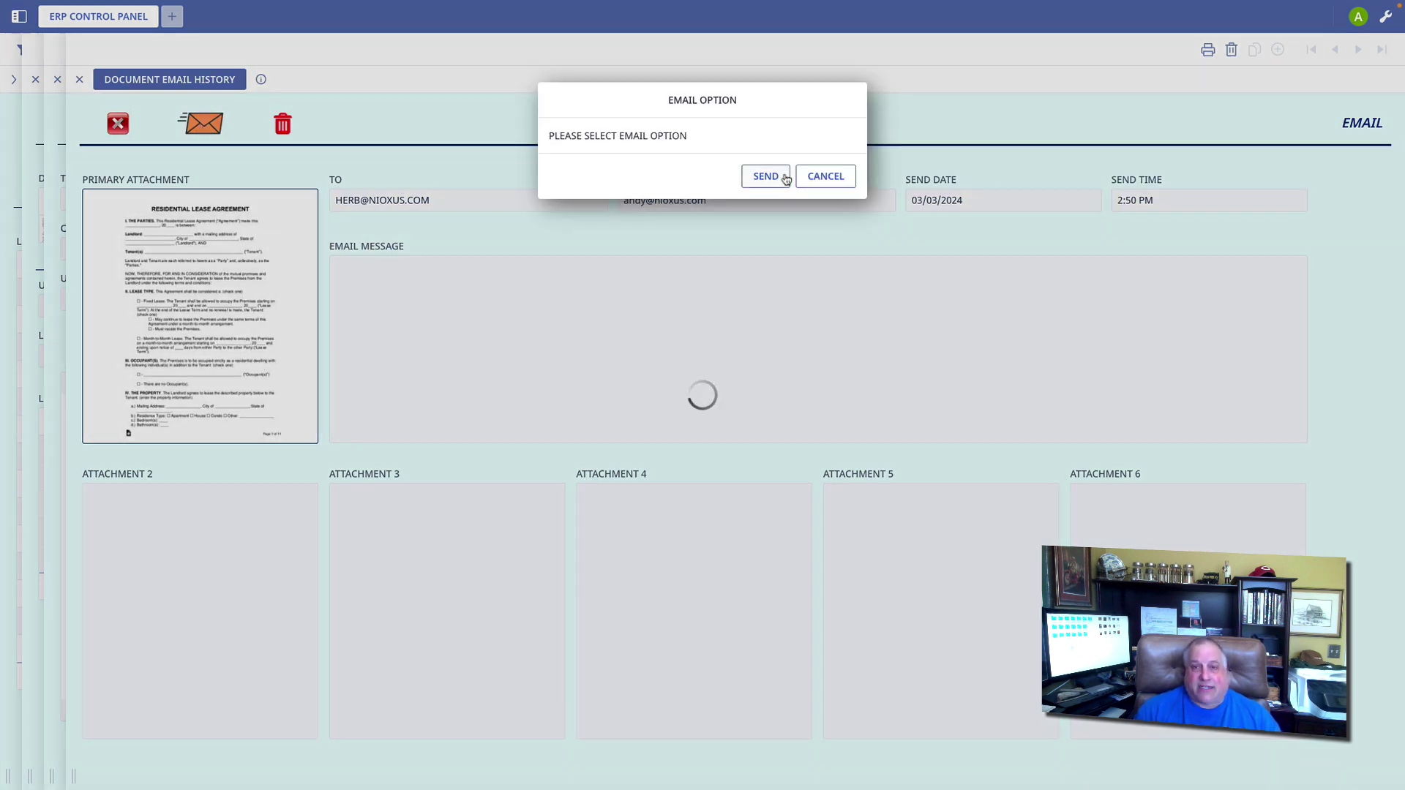
pyautogui.click(825, 178)
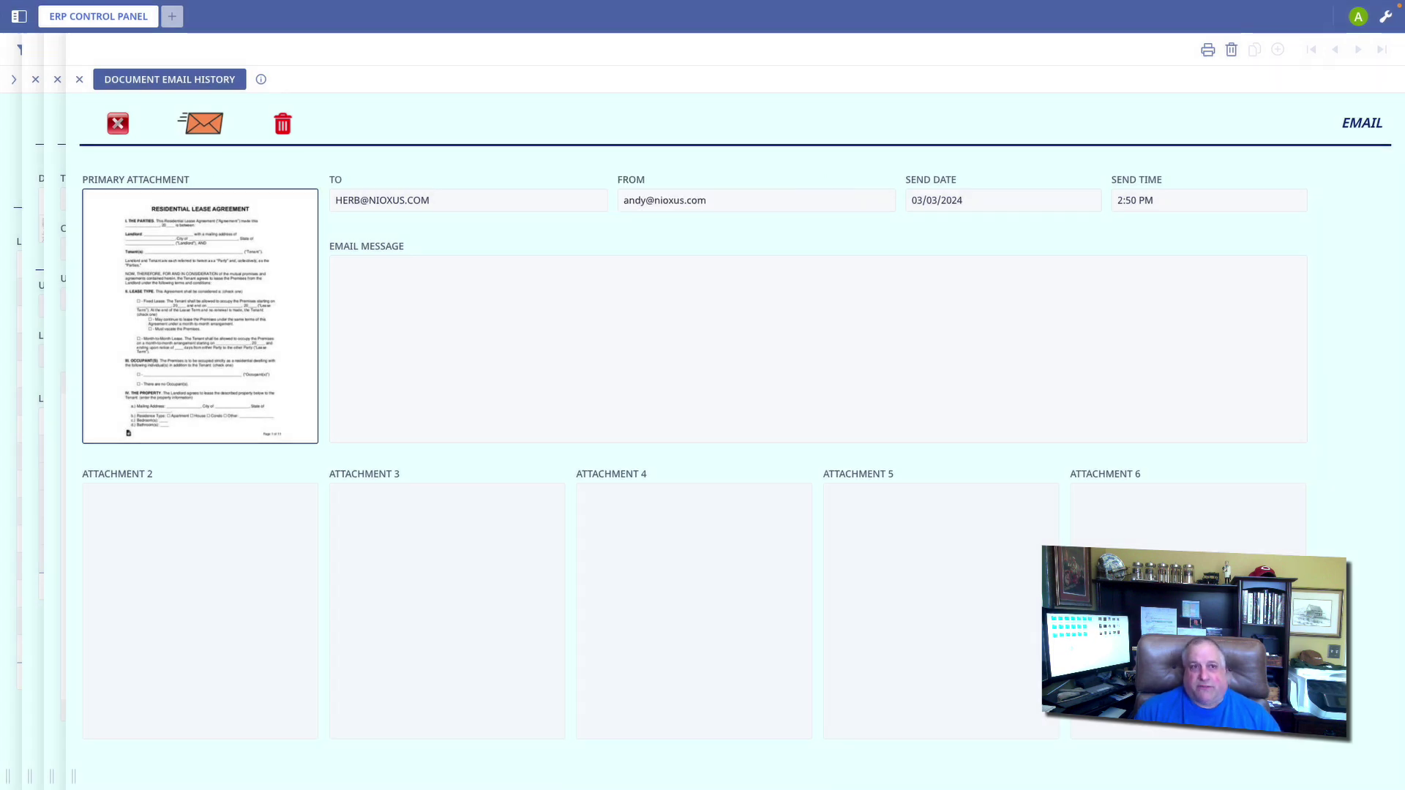
pyautogui.click(117, 126)
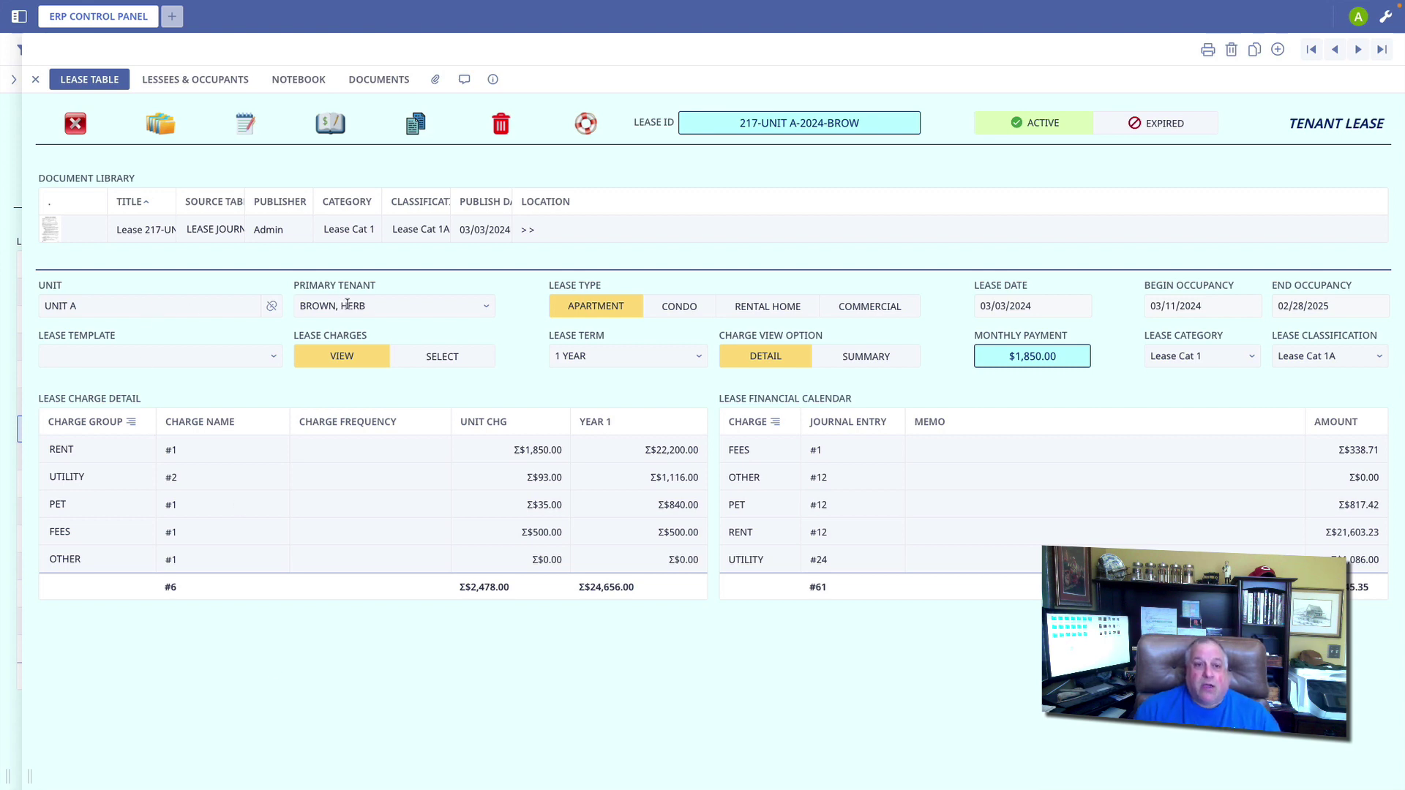
# Step: Toggle Lease Charges twice between the charge checklist and the Rent - Residential charge detail
pyautogui.click(429, 360)
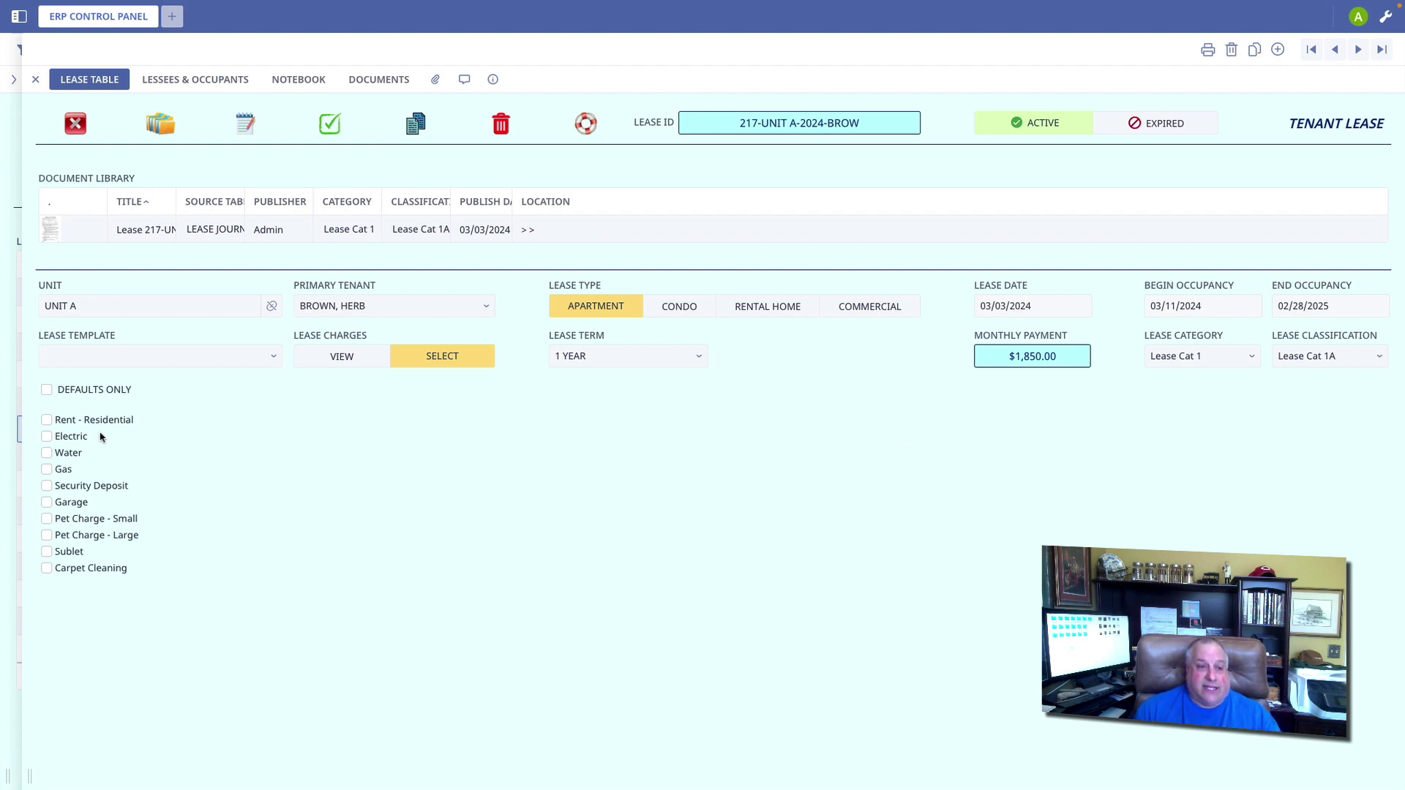
pyautogui.click(342, 356)
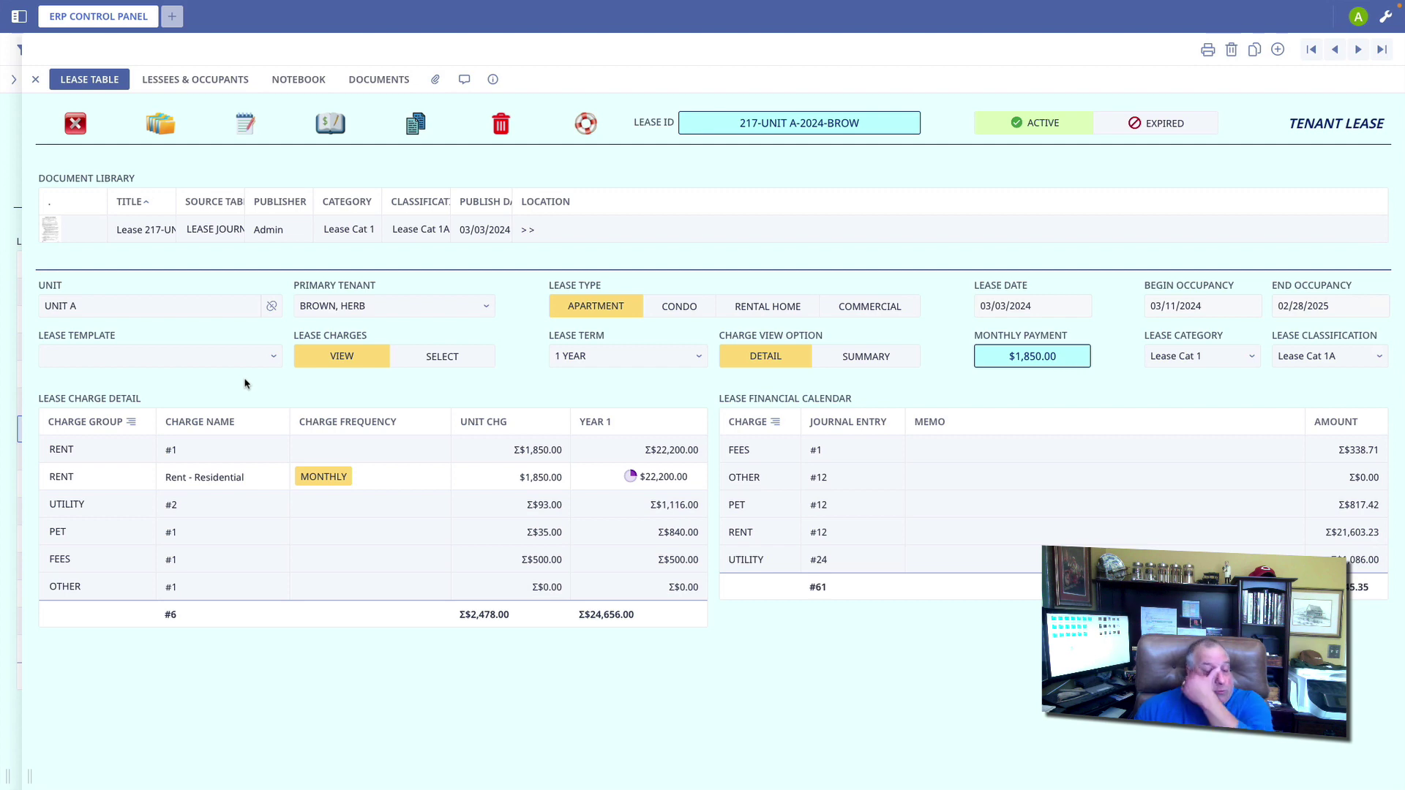
pyautogui.click(466, 357)
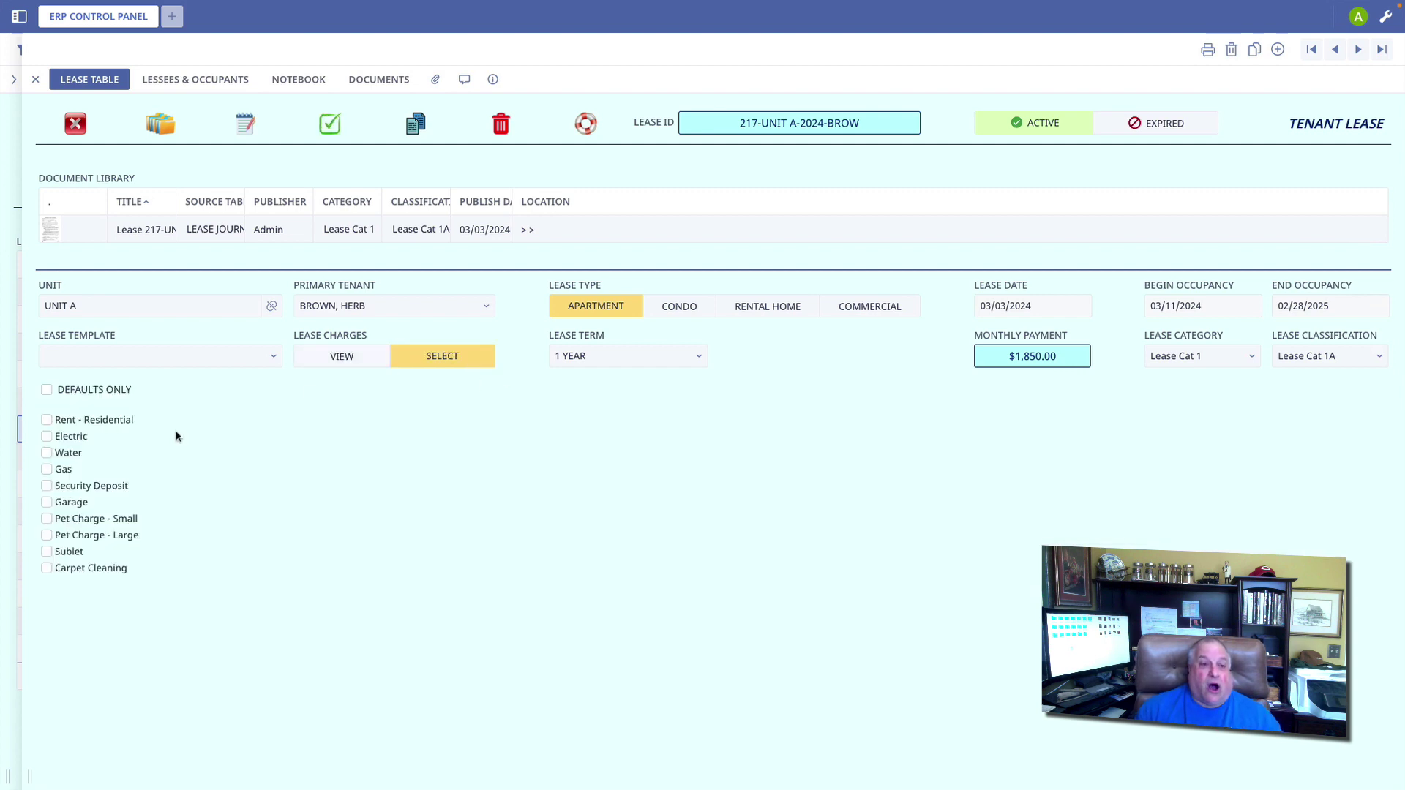
pyautogui.click(349, 359)
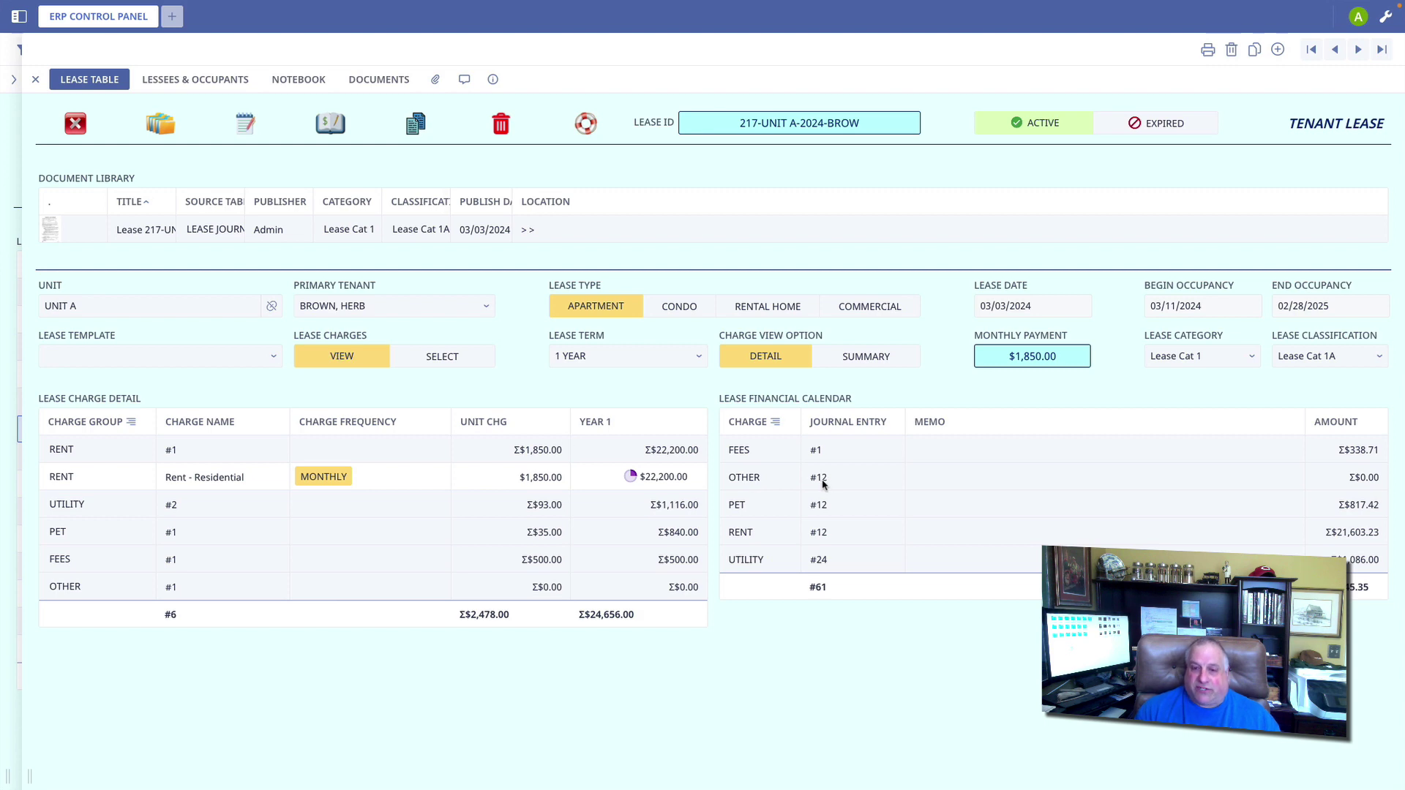
# Step: Dismiss the Document Management options so the lease shows no document library, only its $23,845.35 calendar
pyautogui.click(161, 124)
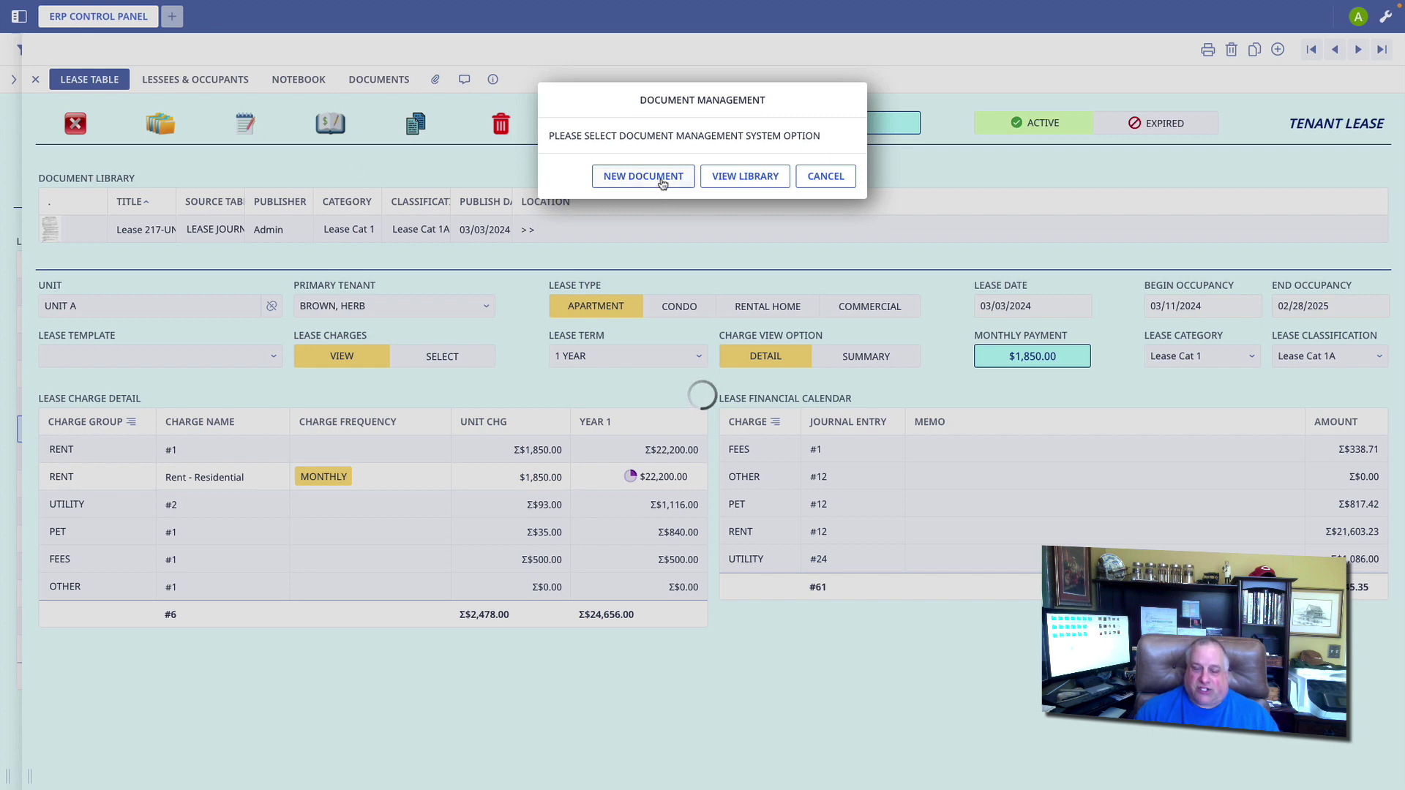
pyautogui.click(825, 177)
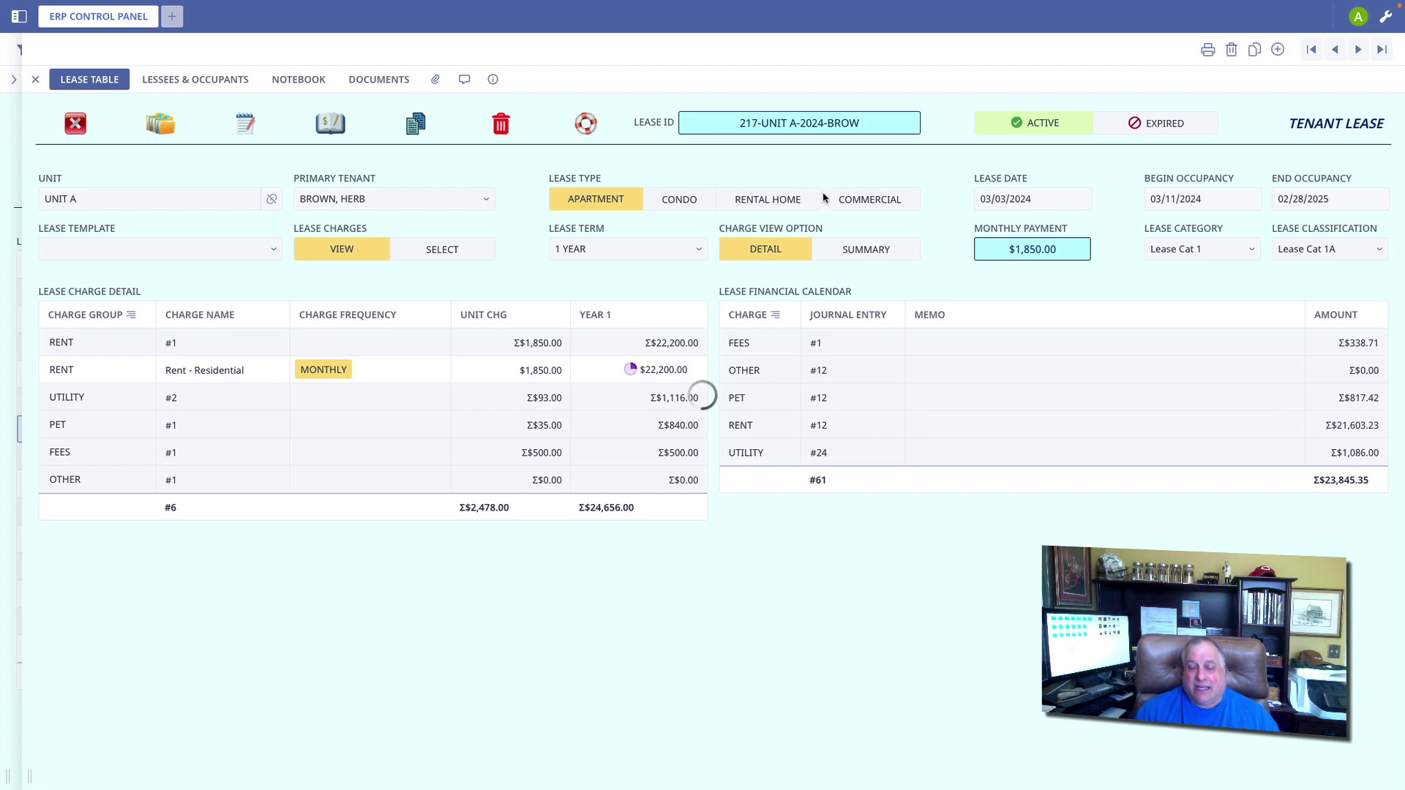